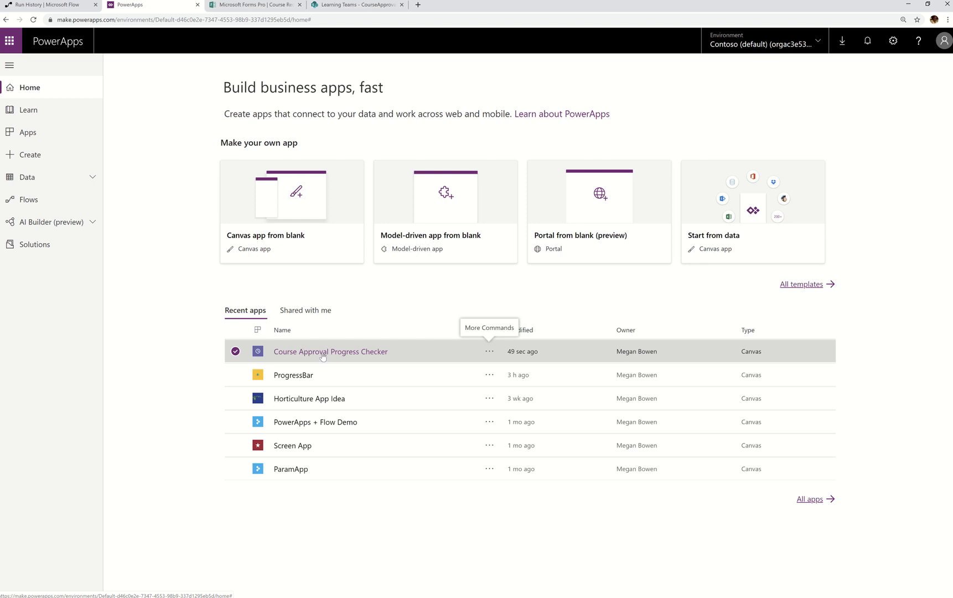
Step: Open the Course Approval Progress Checker app to see its request list, and view the Course Request Form in Microsoft Forms Pro
click(323, 352)
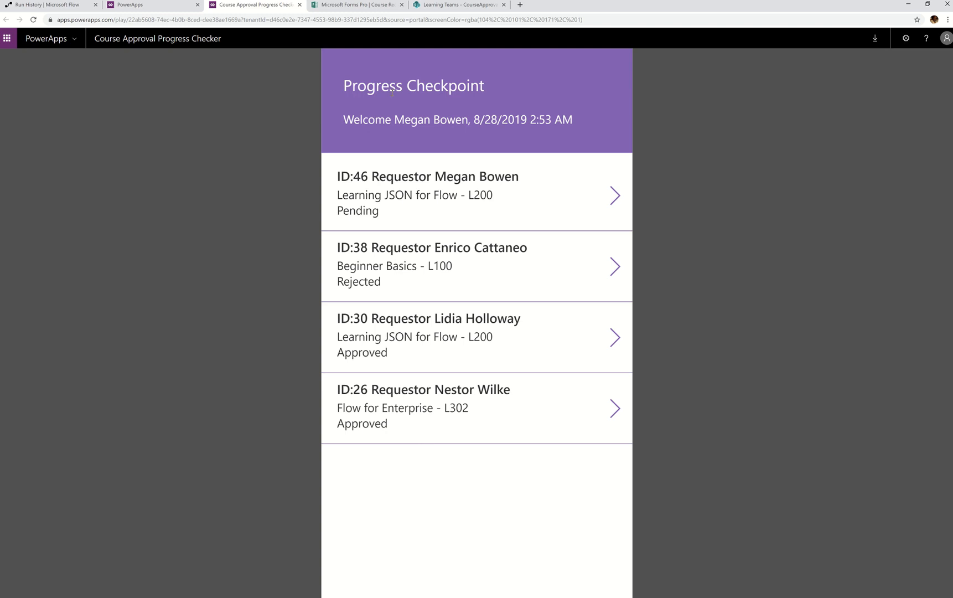
click(347, 8)
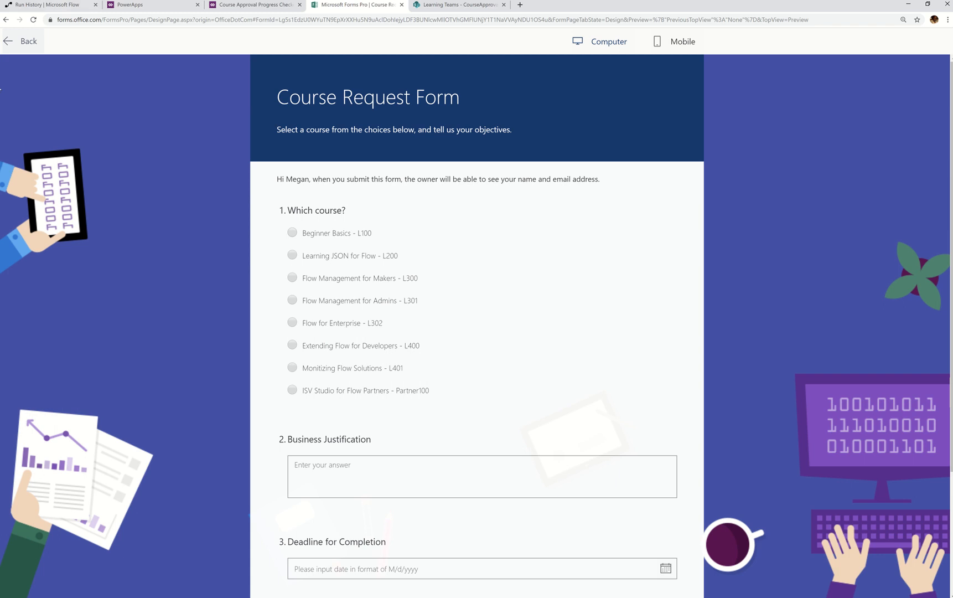
Step: In Microsoft Flow, open the CourseApprovalsSimplified flow for editing and expand the "Scope to Wait for Approval and Capture Responses" to examine its actions
click(47, 5)
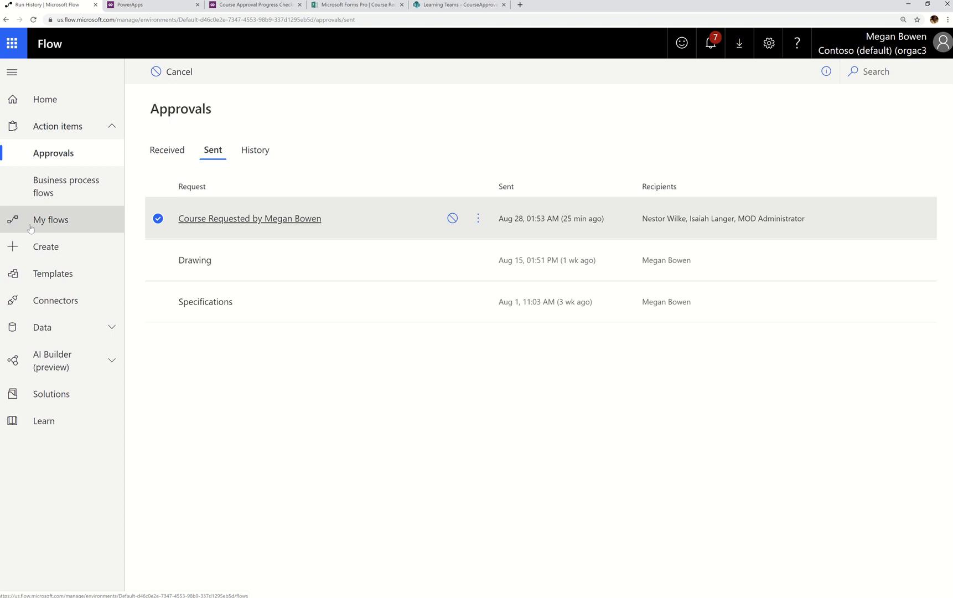
click(49, 219)
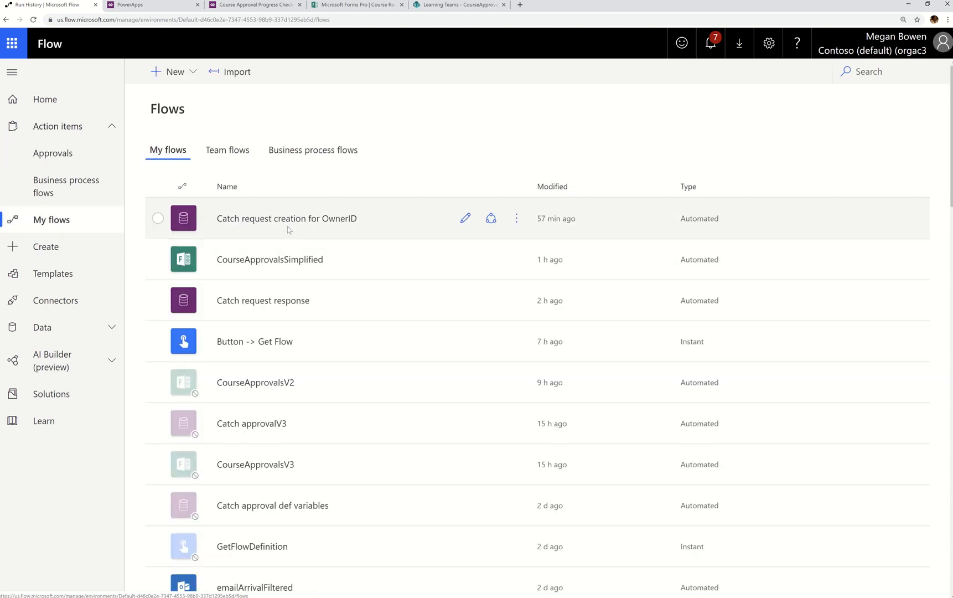
click(267, 260)
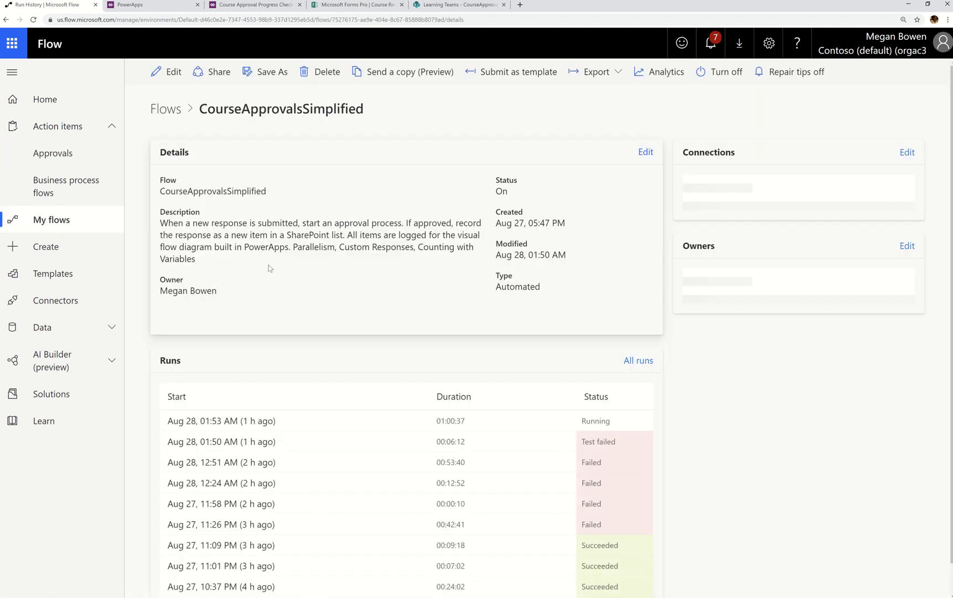
click(158, 71)
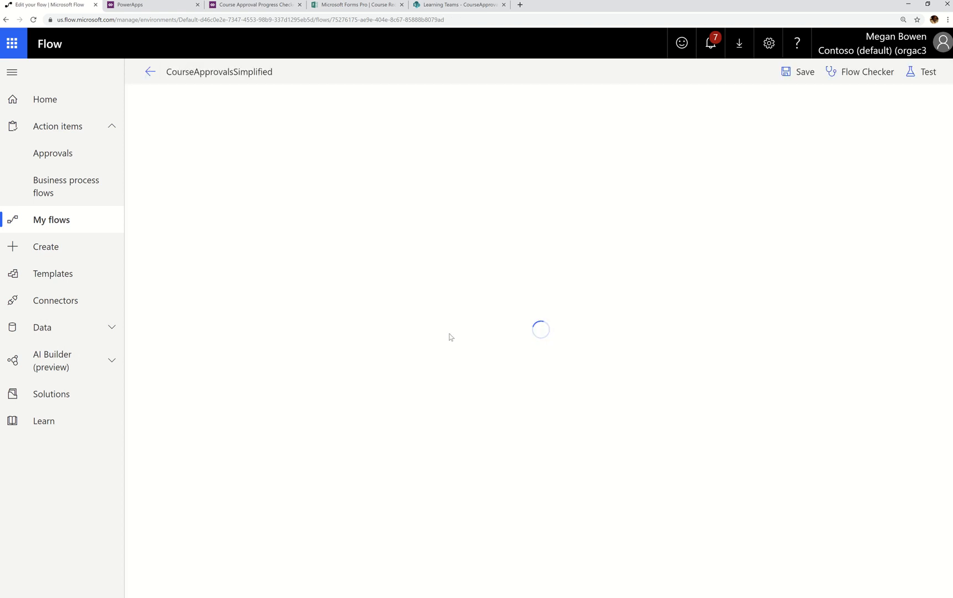
scroll(537, 388, down, 5)
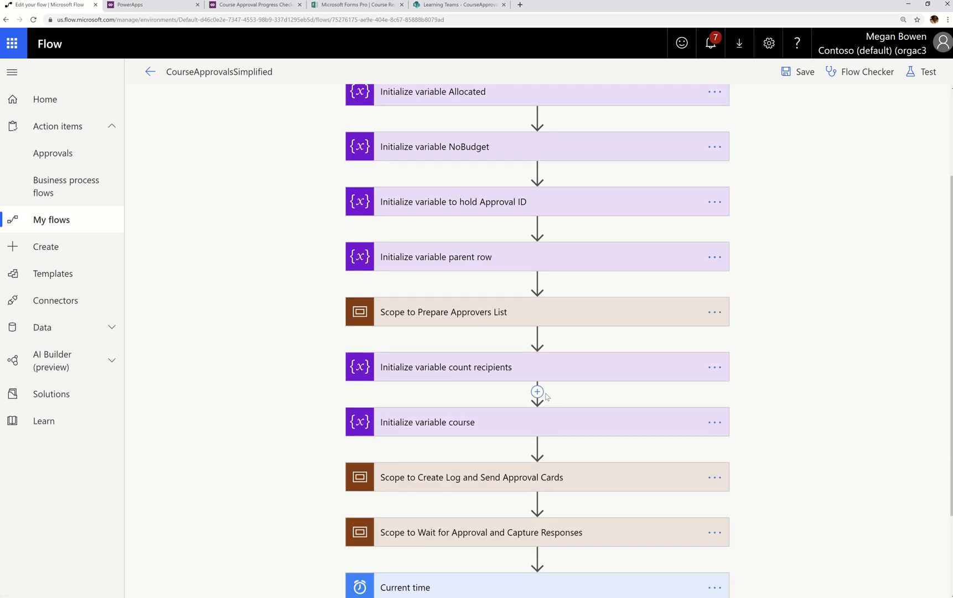
click(475, 424)
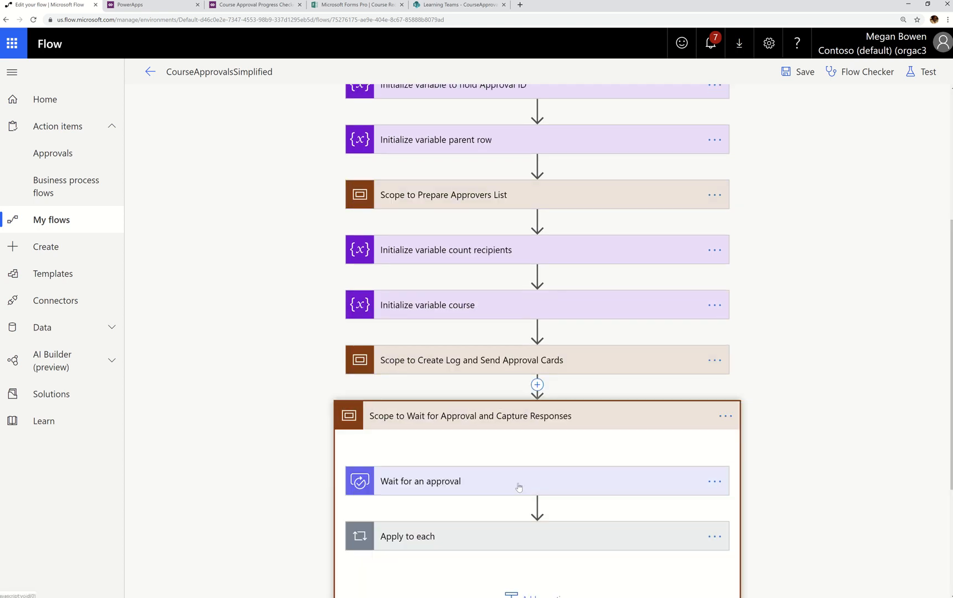
scroll(476, 424, down, 3)
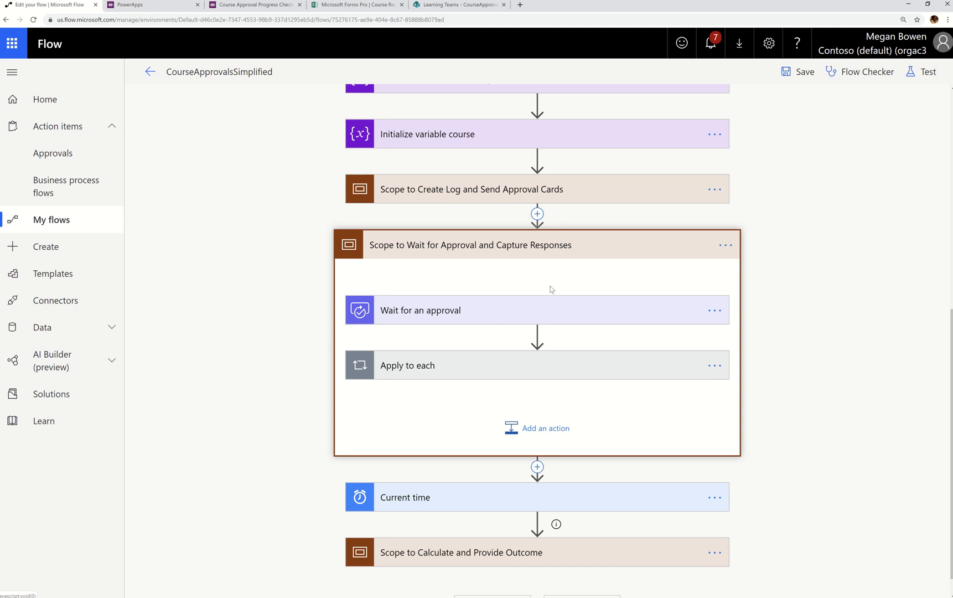
Step: Switch to the Course Approval Progress Checker app and examine the workflow progress of requests ID 30, 38 and 46 in turn
click(236, 5)
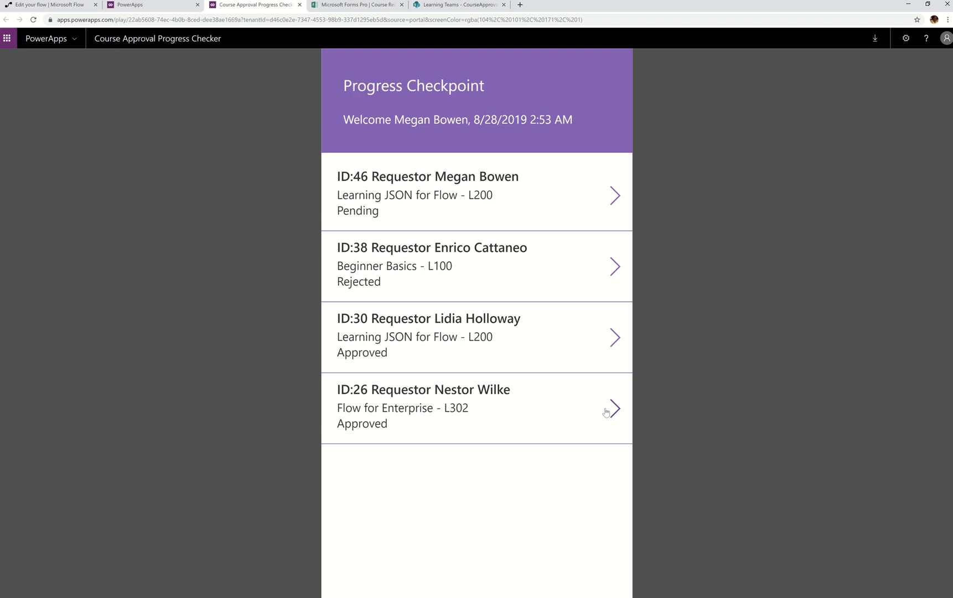
click(617, 336)
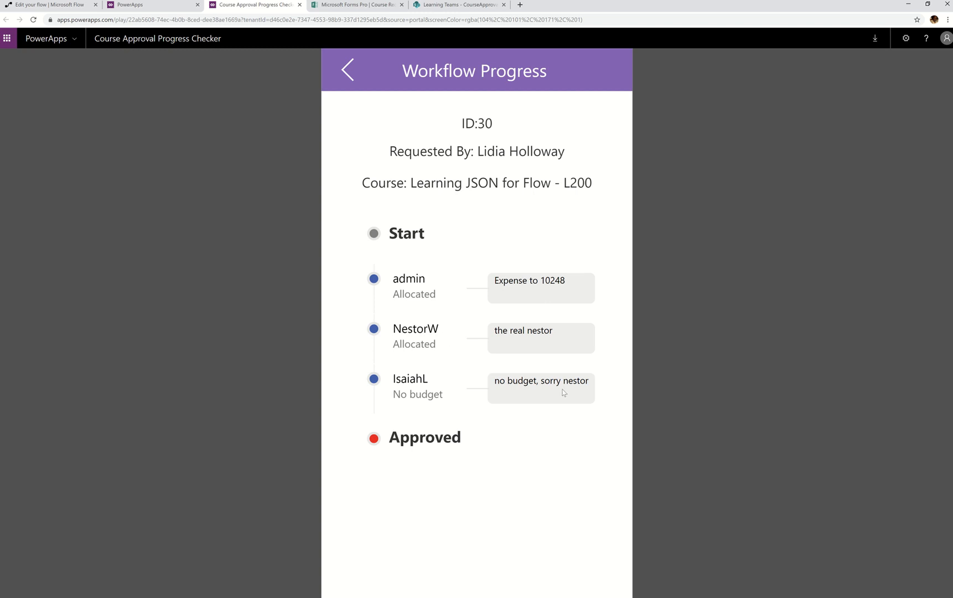
click(349, 71)
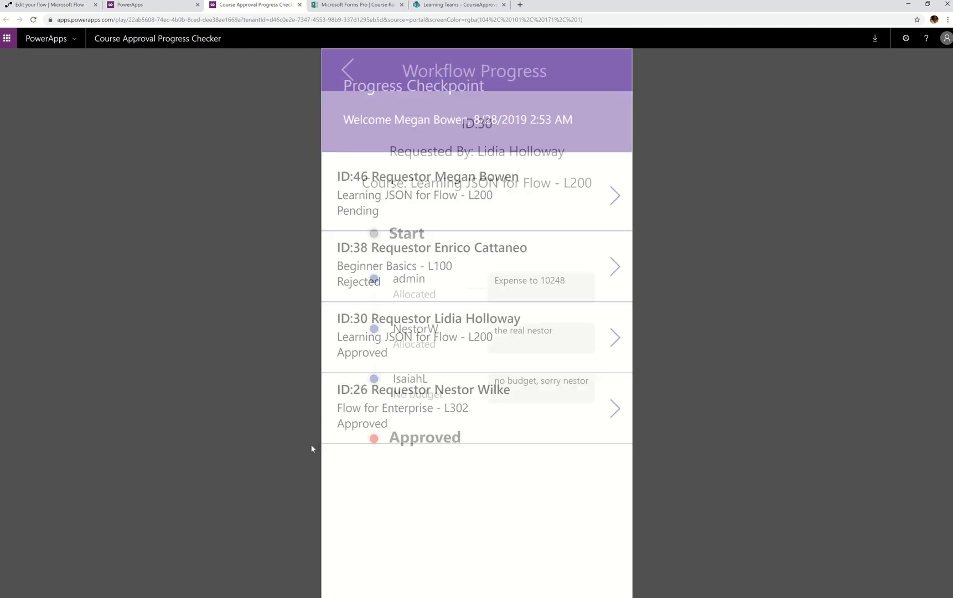
click(614, 266)
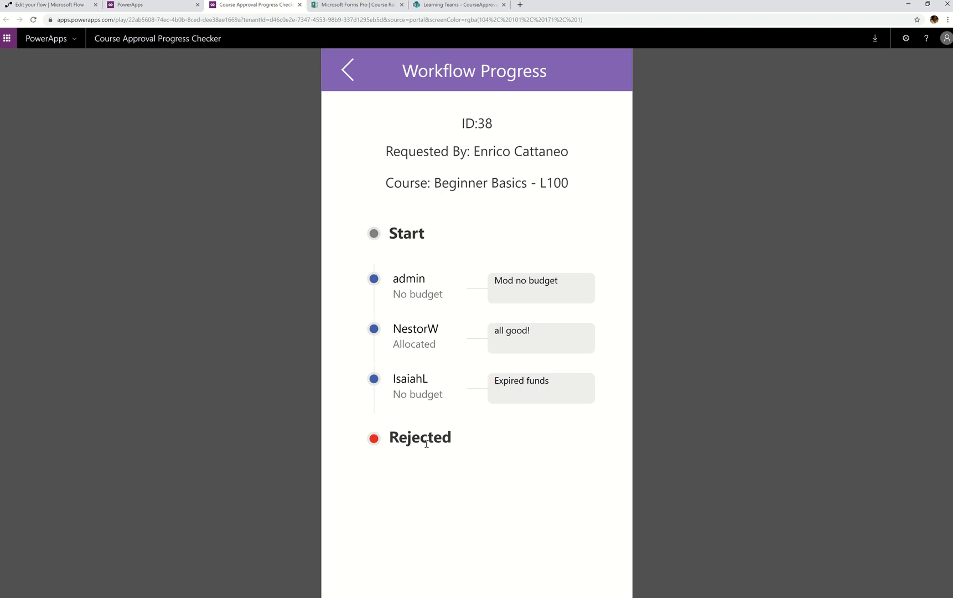
click(352, 71)
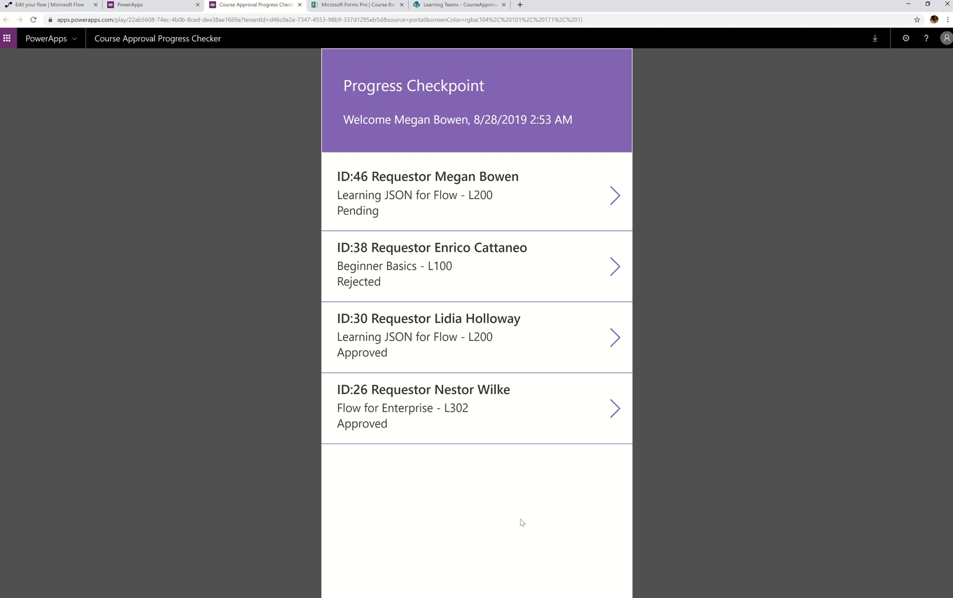
click(603, 223)
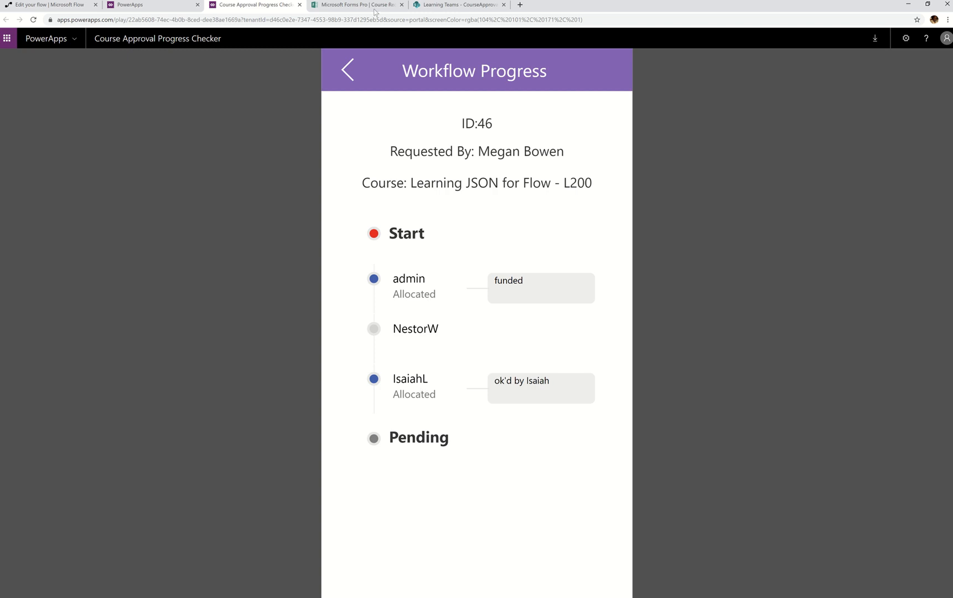
click(349, 70)
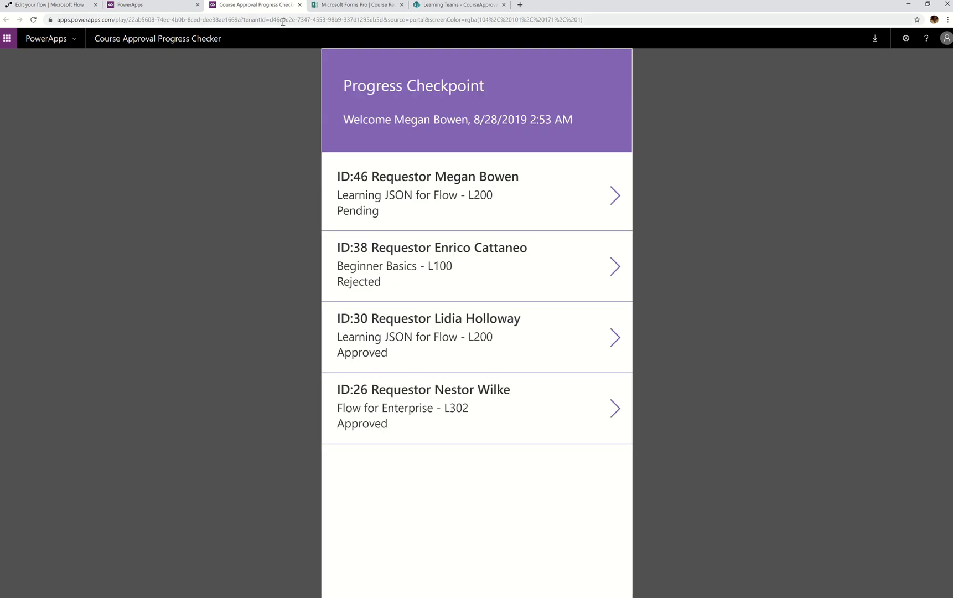
Step: Examine the CourseApprovalsLogs list in SharePoint, and review the workflow progress of request ID 26 in the Progress Checker app
click(455, 5)
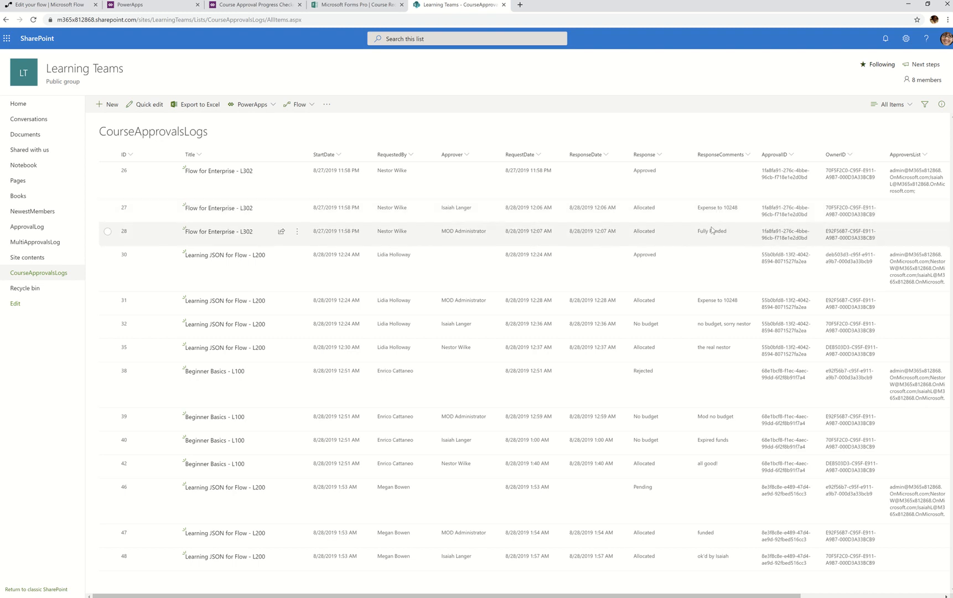
click(255, 5)
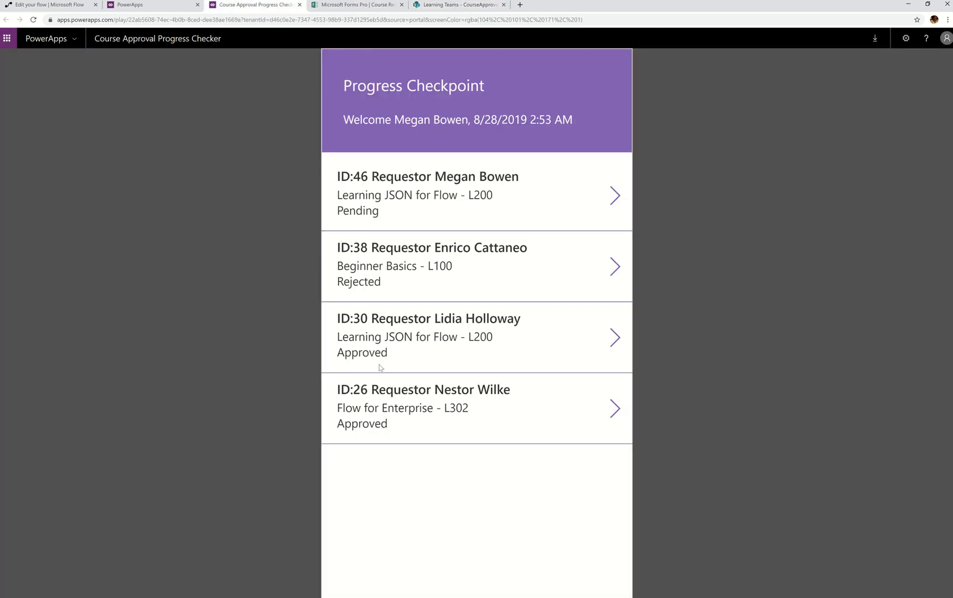
click(616, 411)
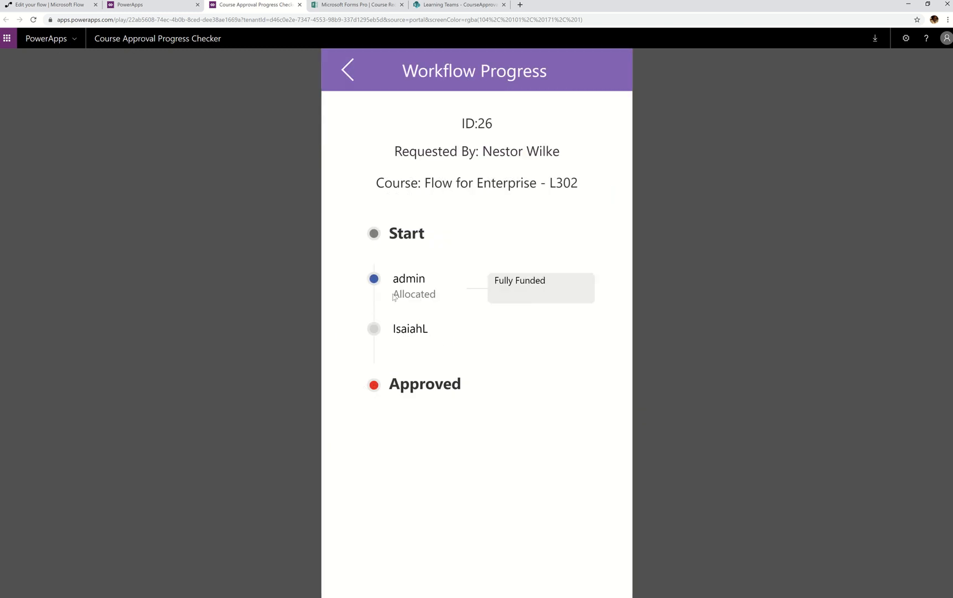
click(353, 71)
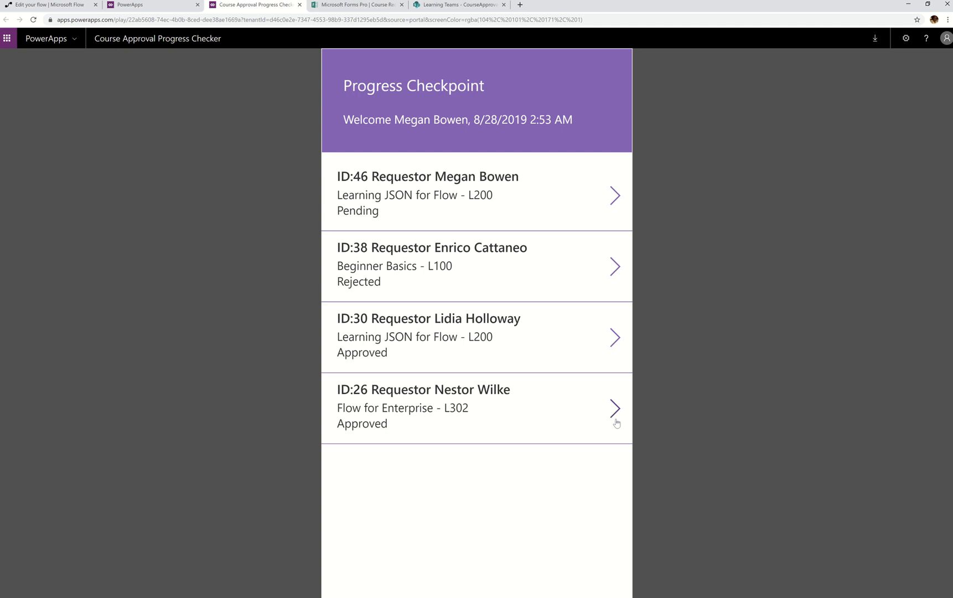
Step: Compare the approver responses and comments of requests ID 30 and 38, returning to the request list after each
click(611, 339)
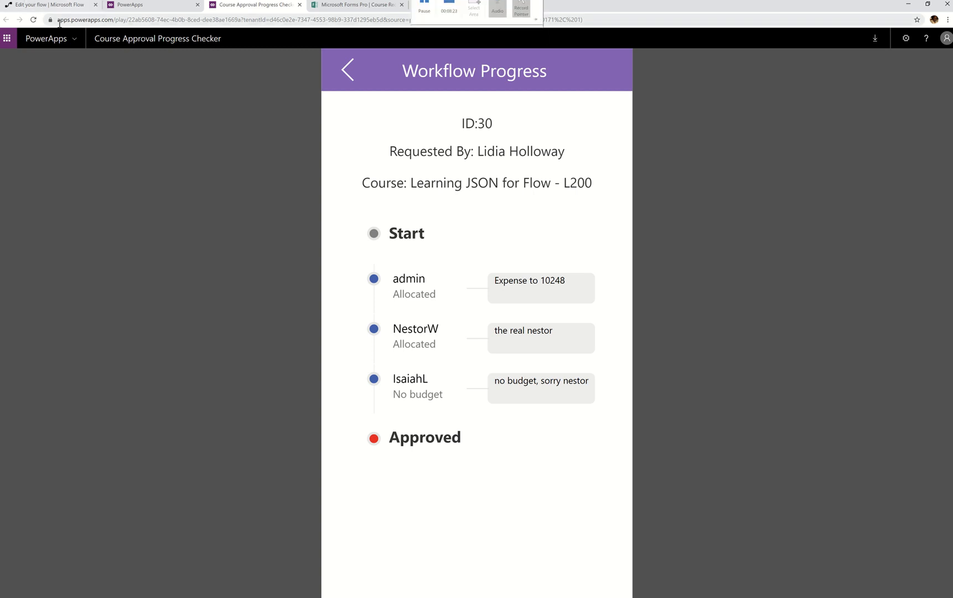
click(352, 79)
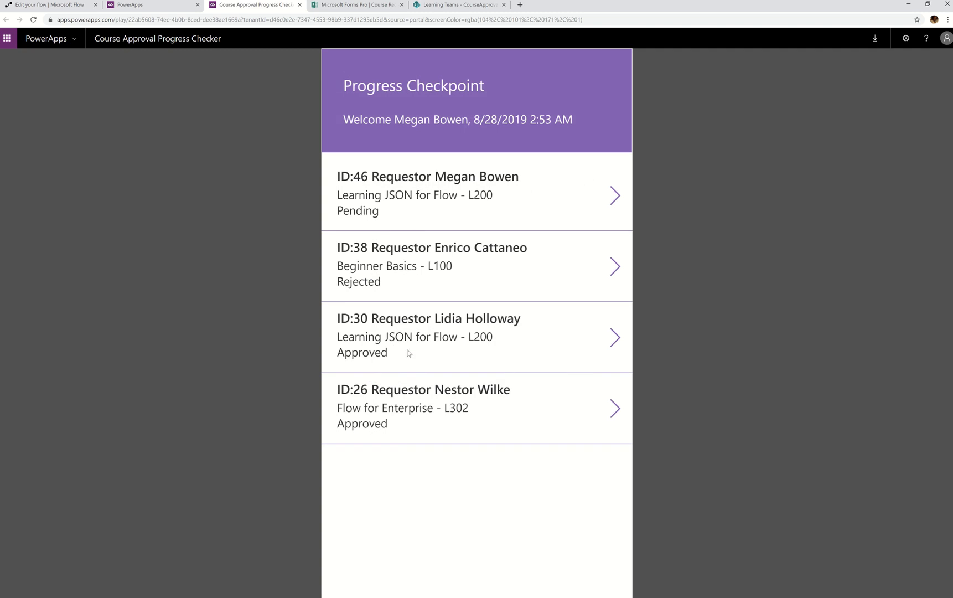
click(614, 269)
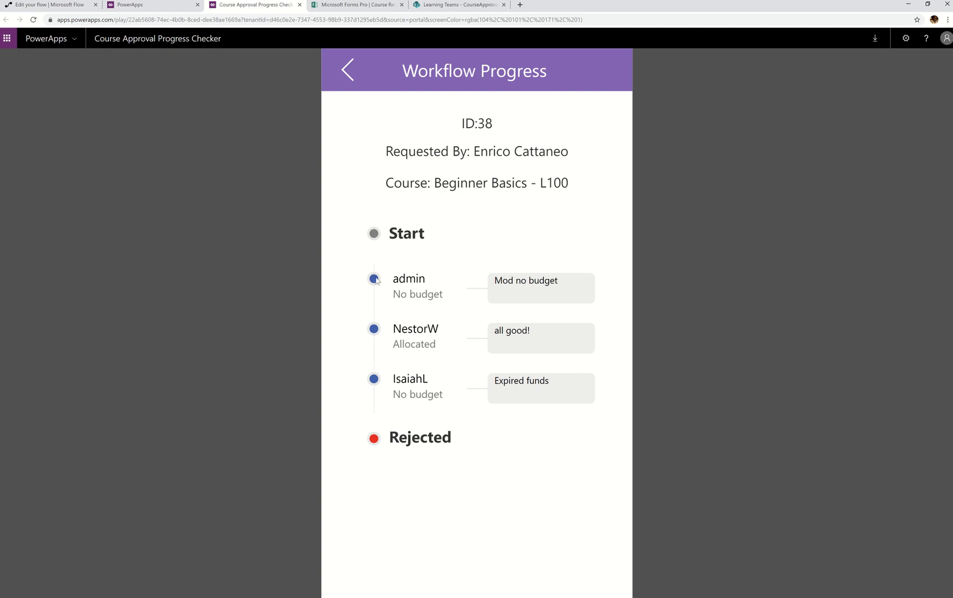
click(341, 79)
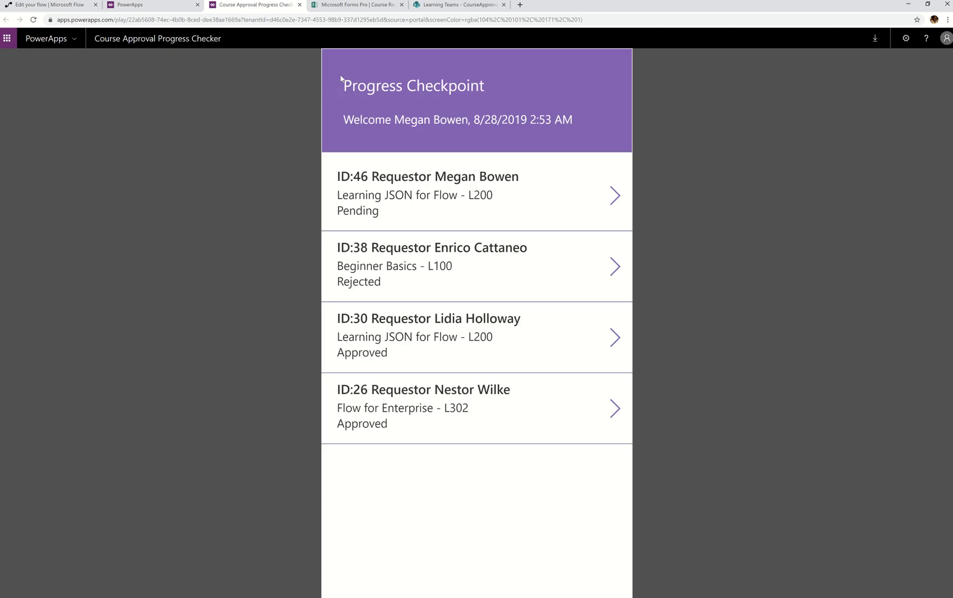
Step: Recheck the CourseApprovalsLogs list in SharePoint, and go through the workflow progress of requests ID 46, 38, 30 and 26 in the Progress Checker app
click(440, 6)
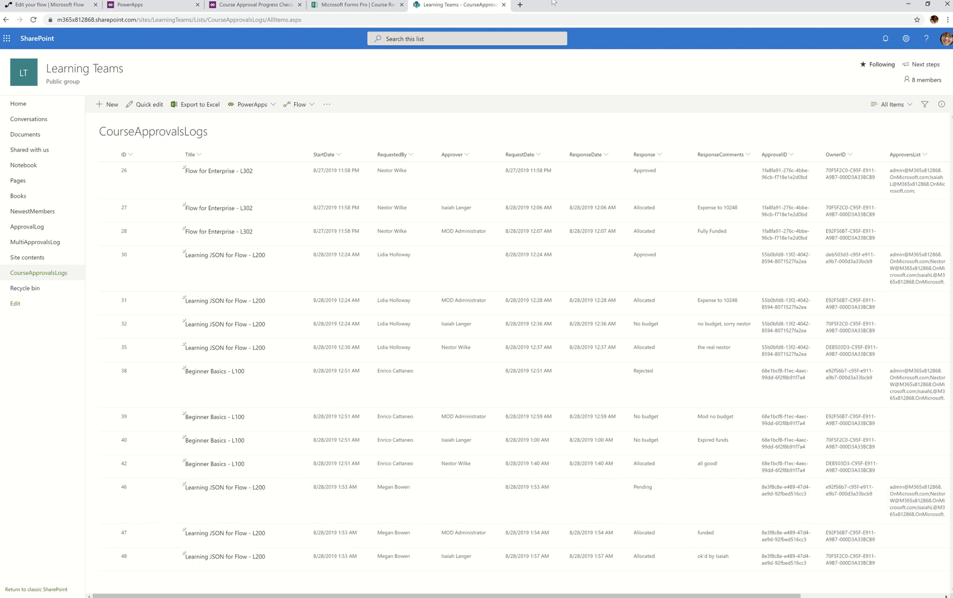
click(250, 7)
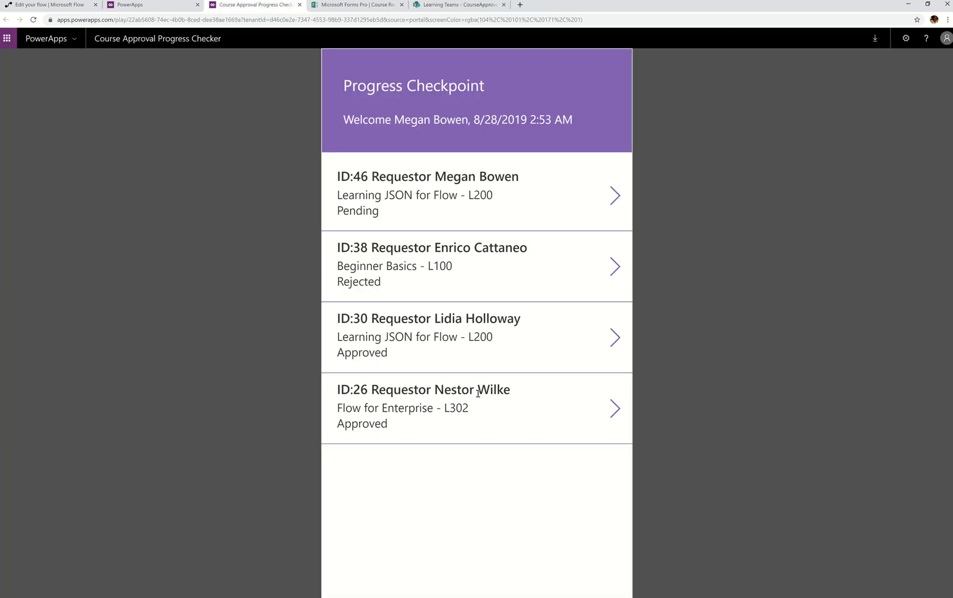
click(618, 199)
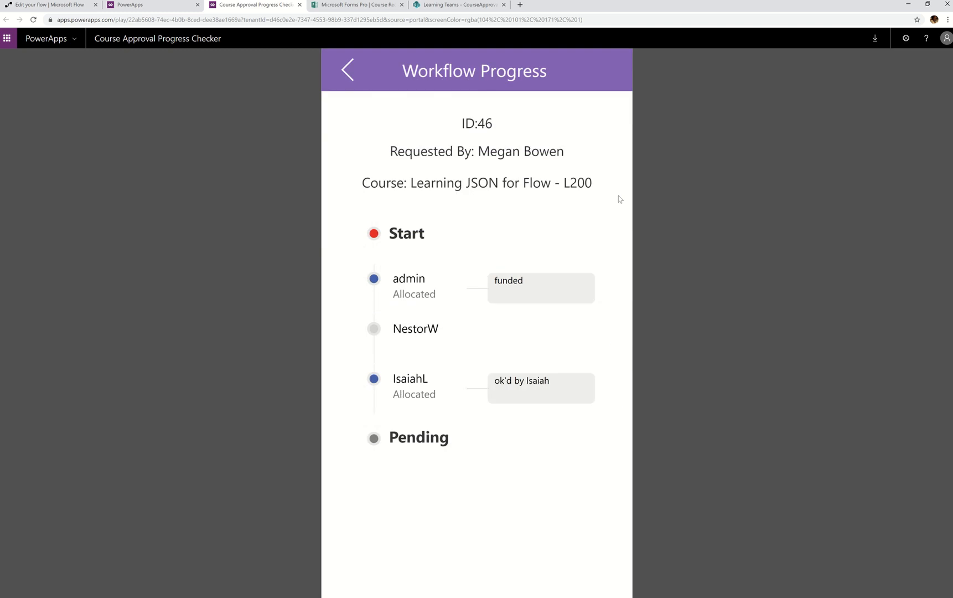
click(347, 70)
click(626, 275)
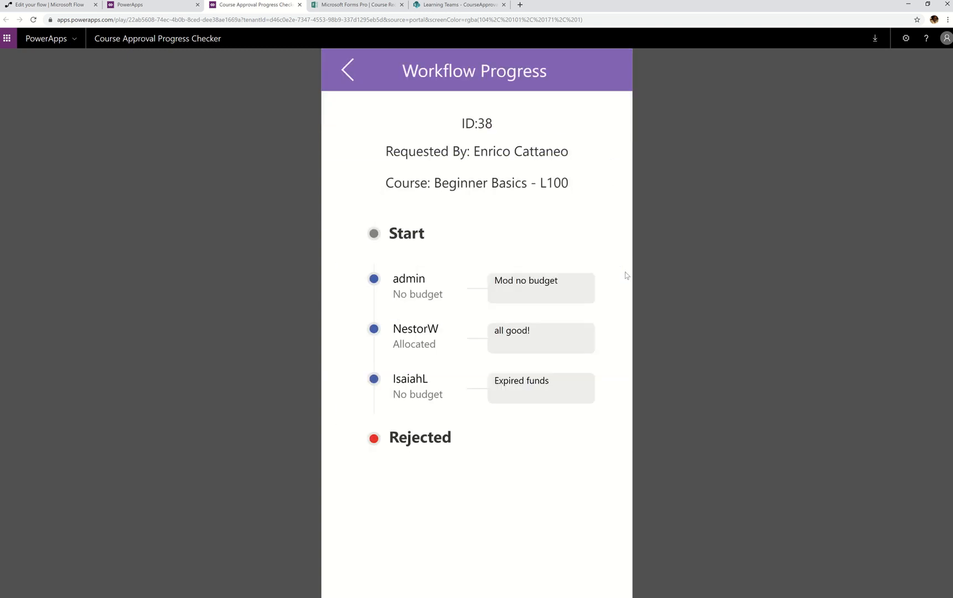
click(348, 70)
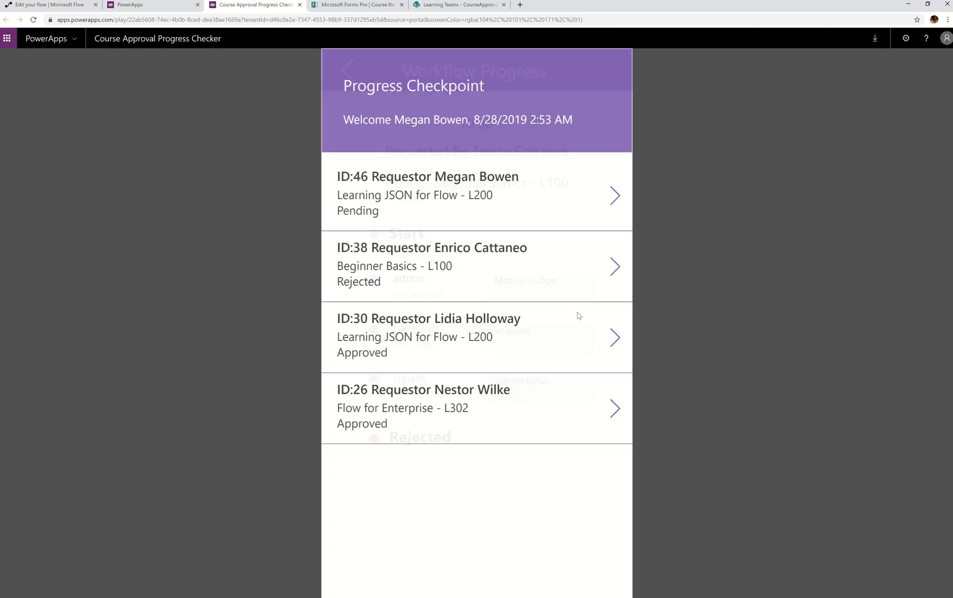
click(614, 349)
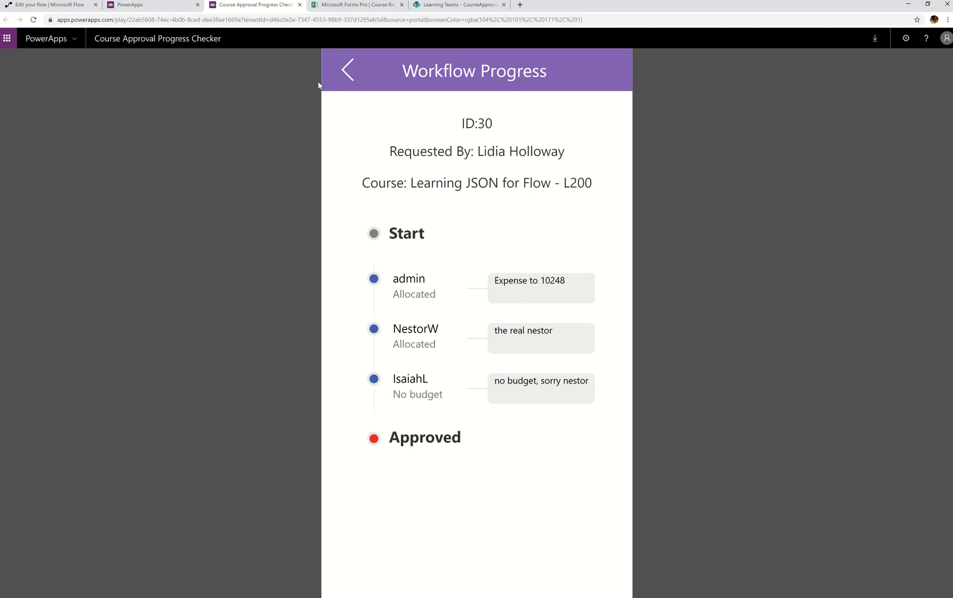
click(340, 80)
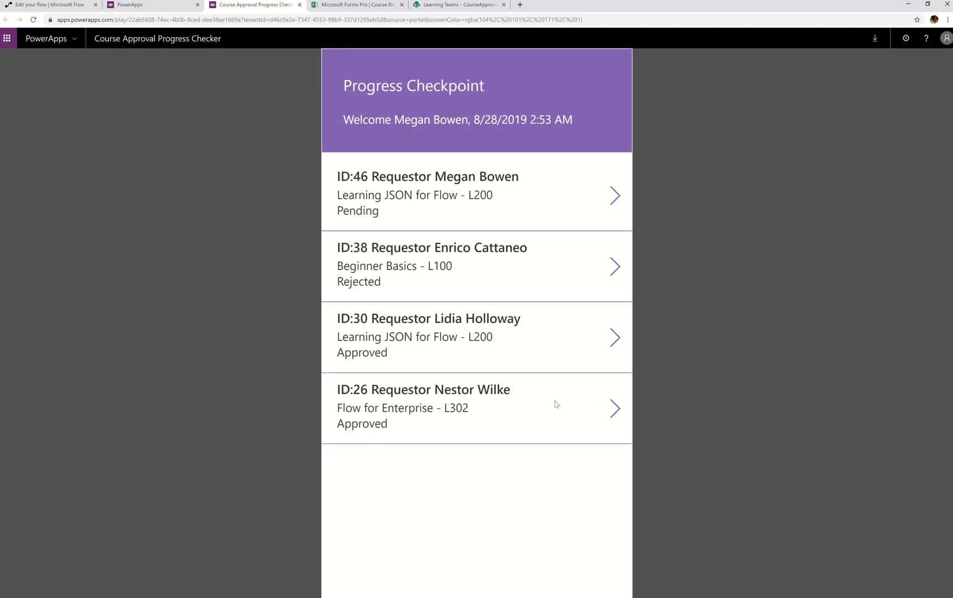
click(606, 414)
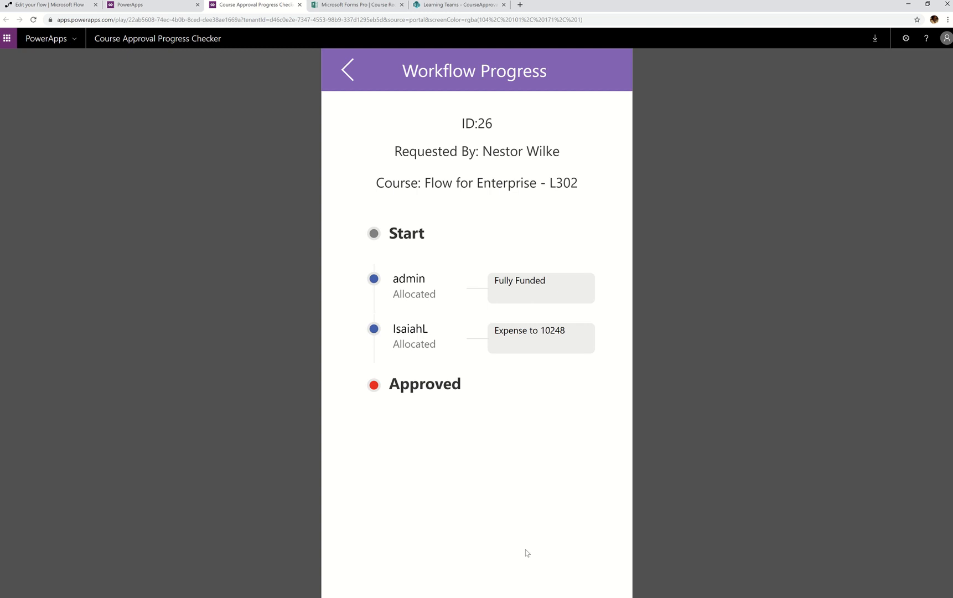
click(349, 71)
Step: Review the workflow progress of request ID 46 again, return to the request list and reload the app
click(623, 199)
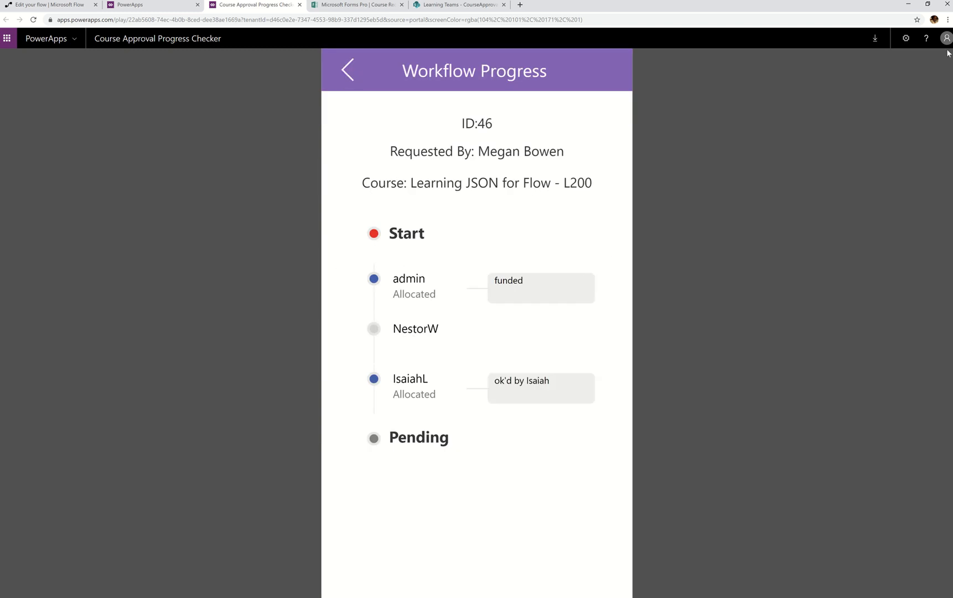
click(343, 71)
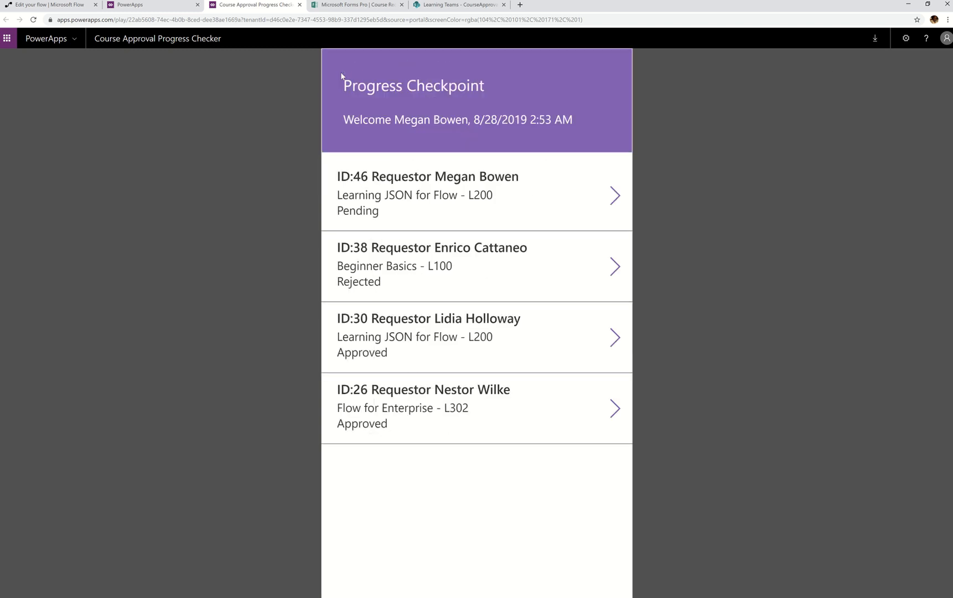
click(33, 20)
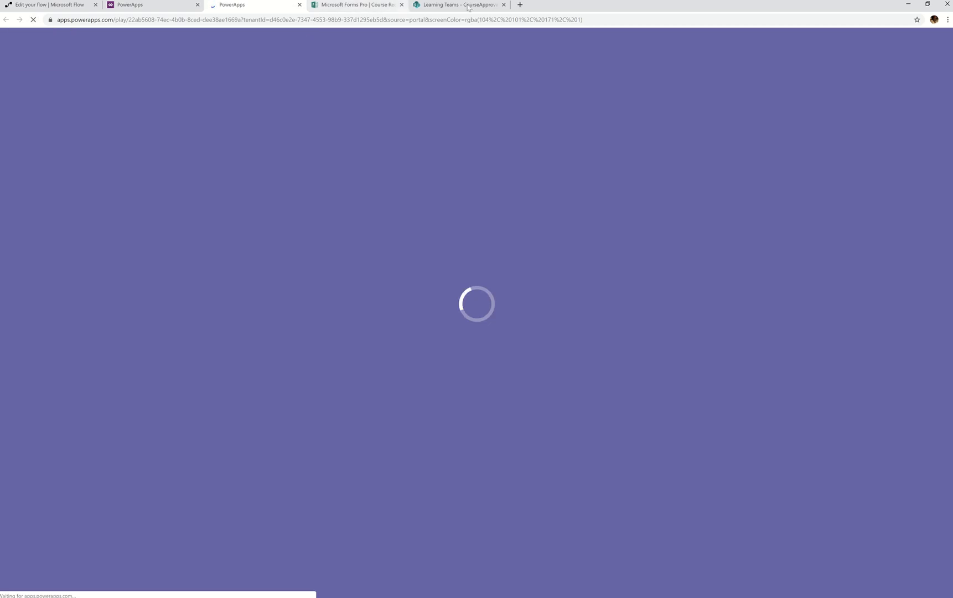
Step: Close the running Course Approval Progress Checker app and open it for editing in PowerApps Studio, skipping the welcome message
click(469, 5)
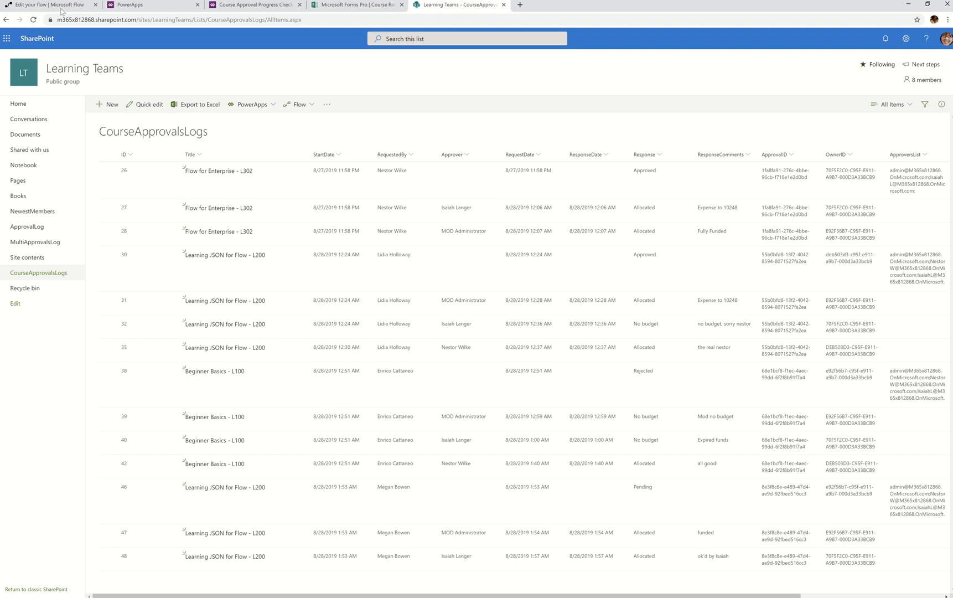
click(255, 5)
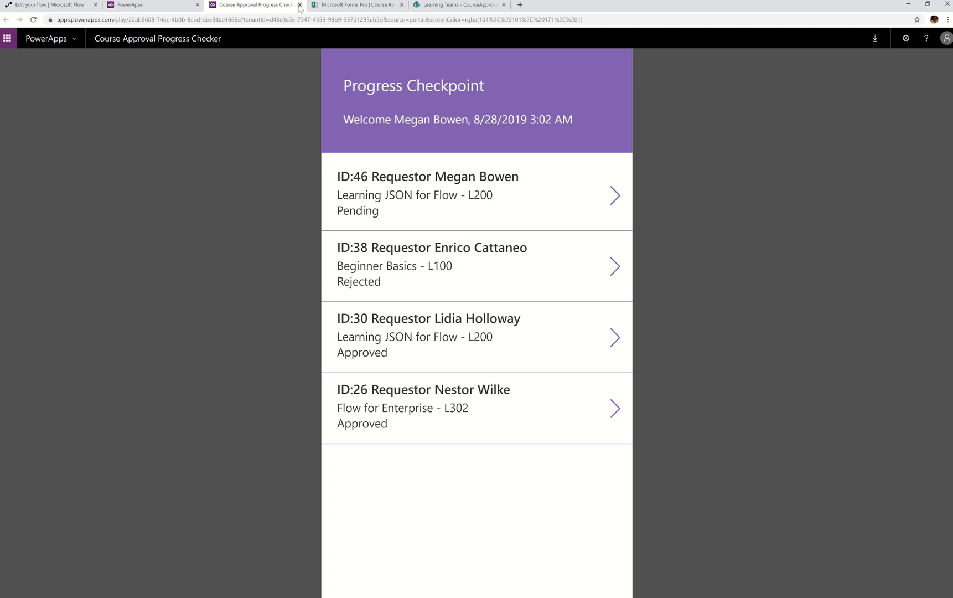
click(299, 5)
click(148, 5)
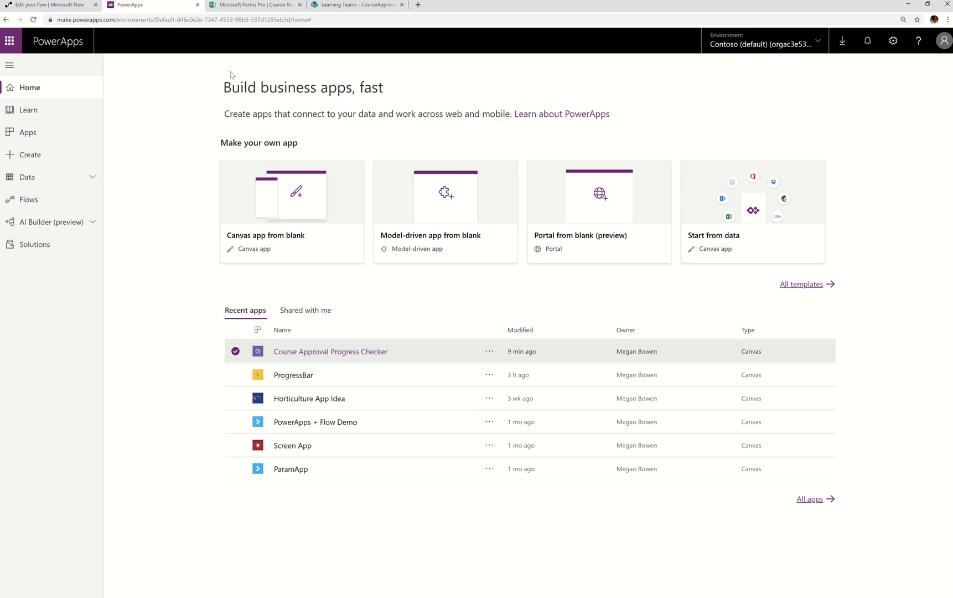
click(489, 351)
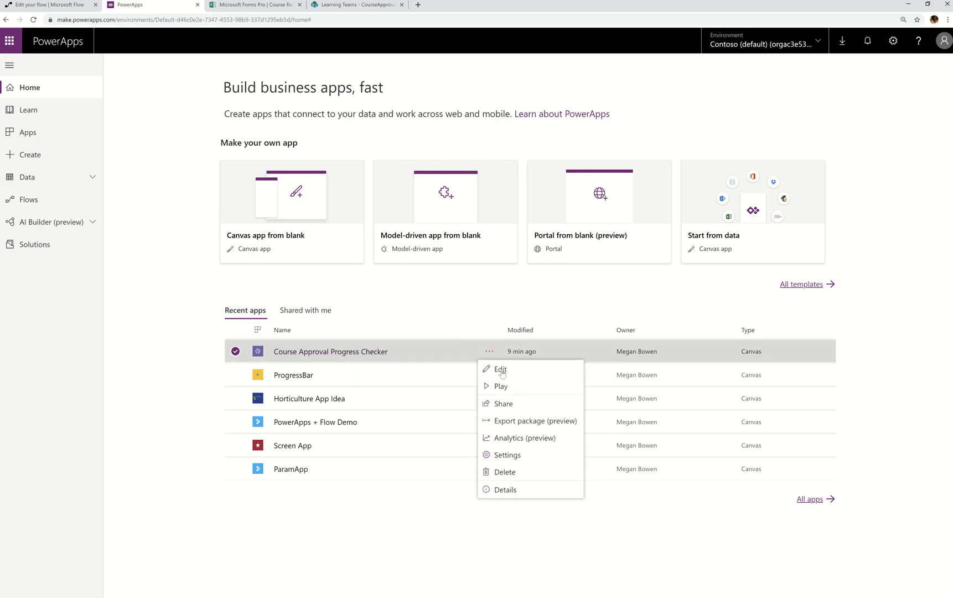
click(498, 368)
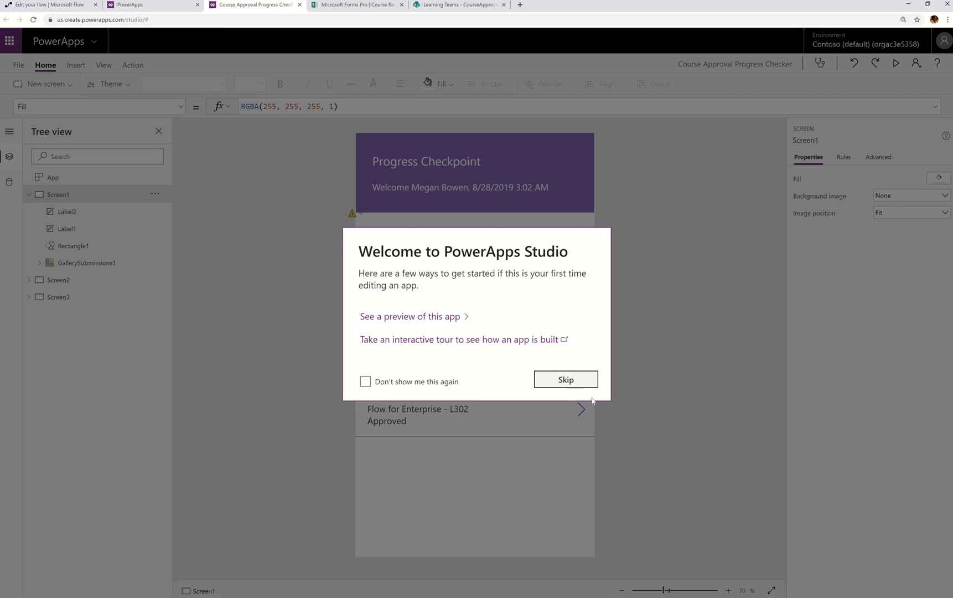
click(564, 380)
Step: Examine the app's data source and the GallerySubmissions1 Items formula, comparing its filter with the CourseApprovalsLogs list in SharePoint
click(452, 520)
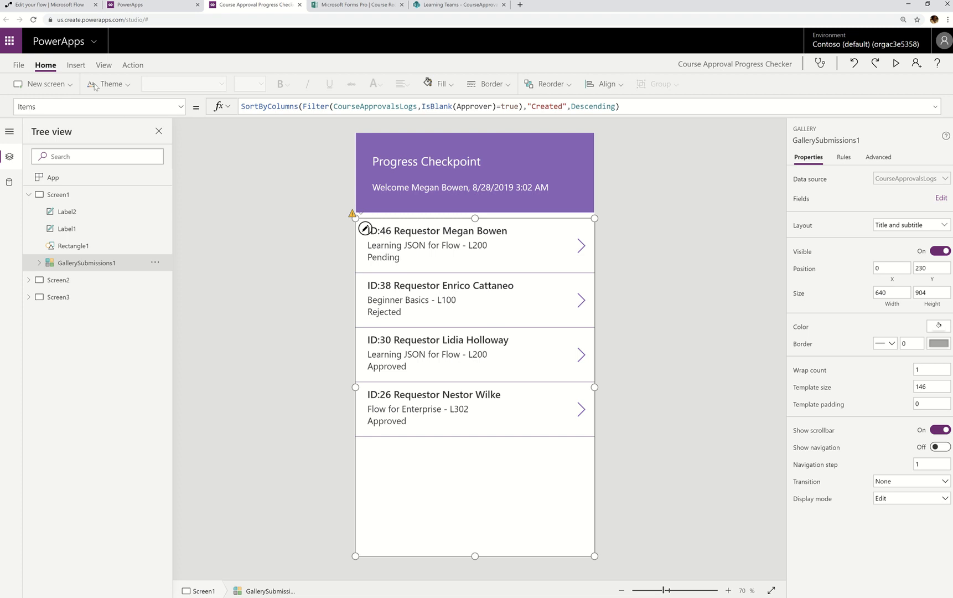
click(103, 64)
click(44, 85)
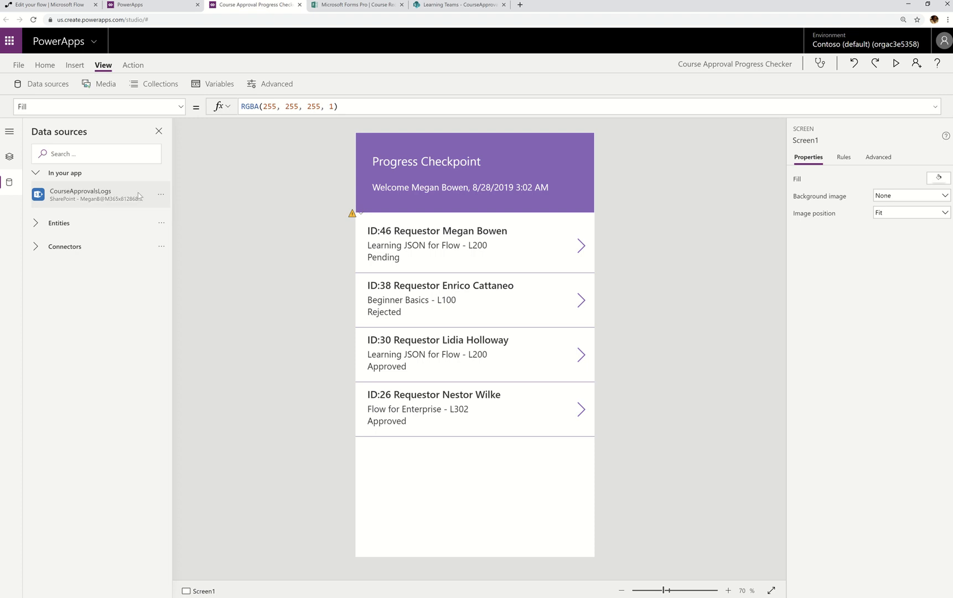
click(480, 478)
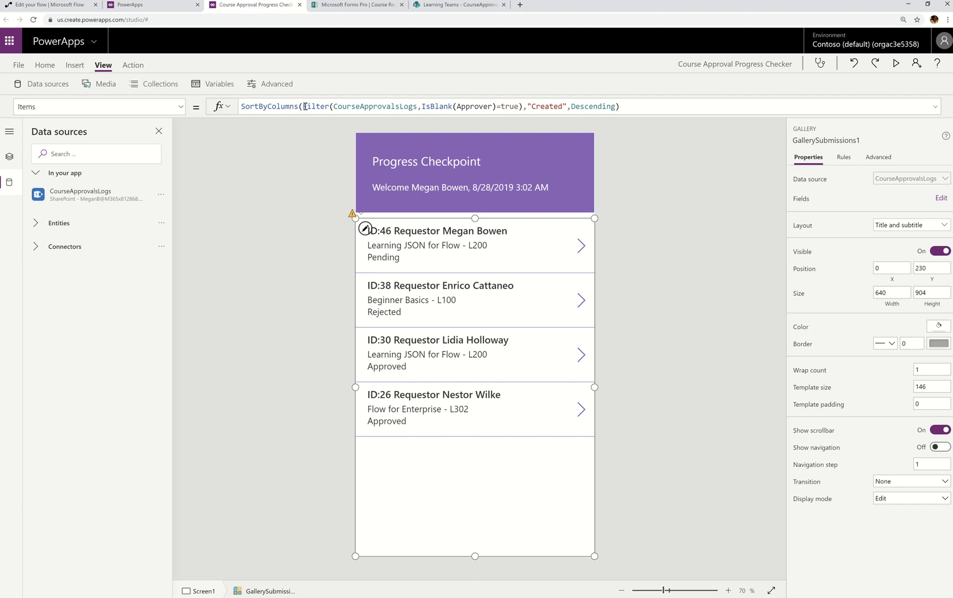
mouse_move(476, 105)
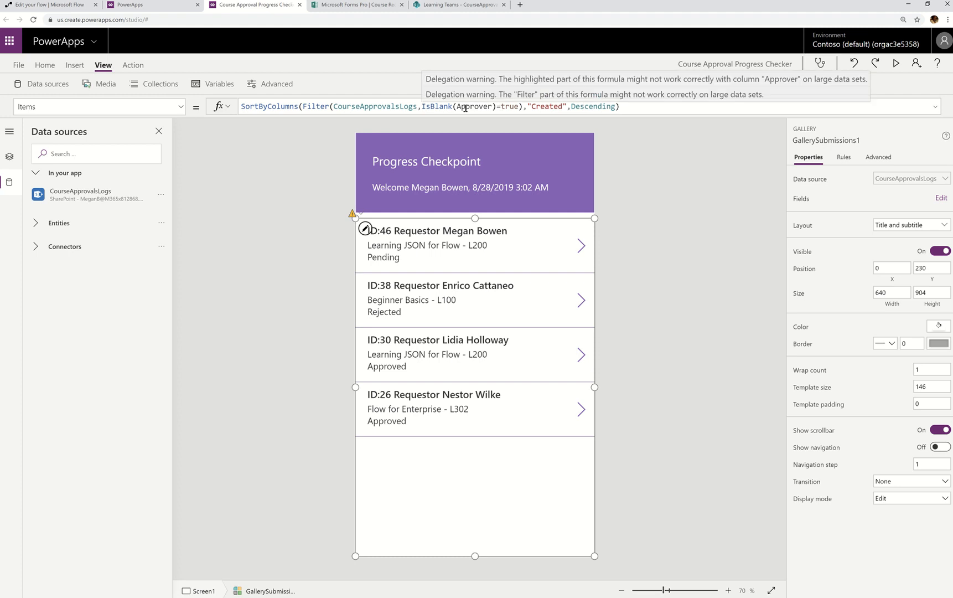
click(479, 6)
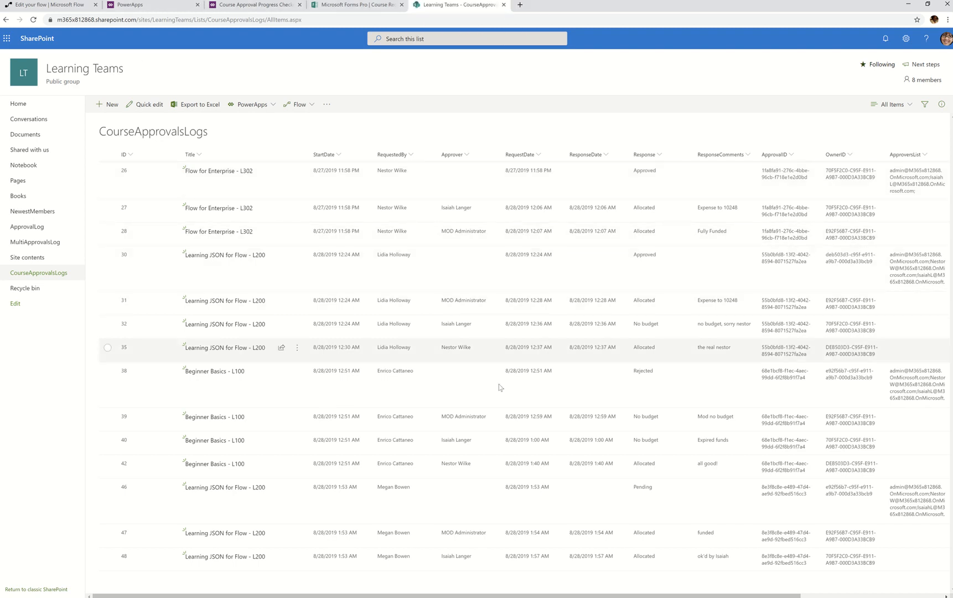
click(255, 5)
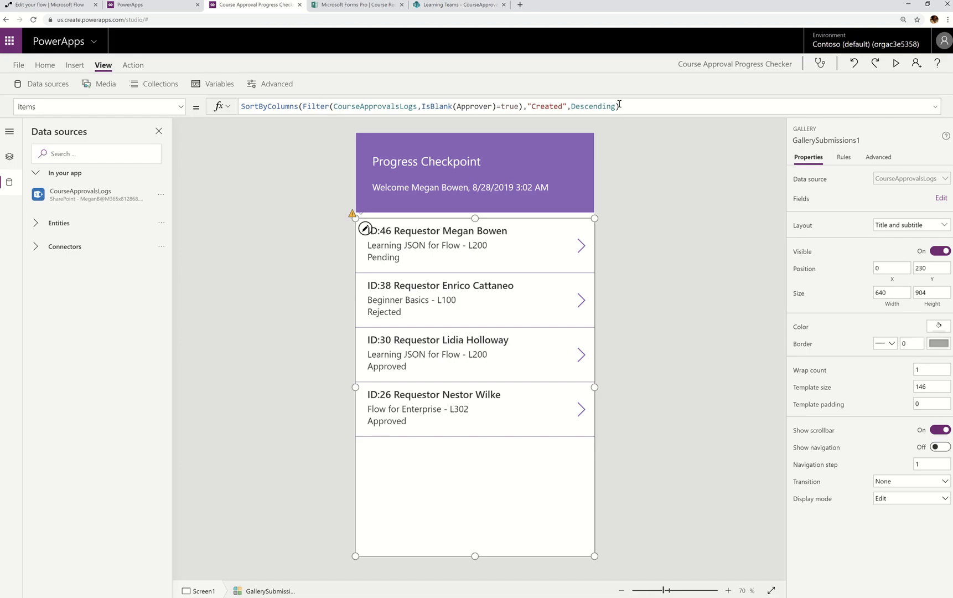
Step: Preview the app, open the workflow progress of request ID 46, and return to editing with that request loaded
click(896, 63)
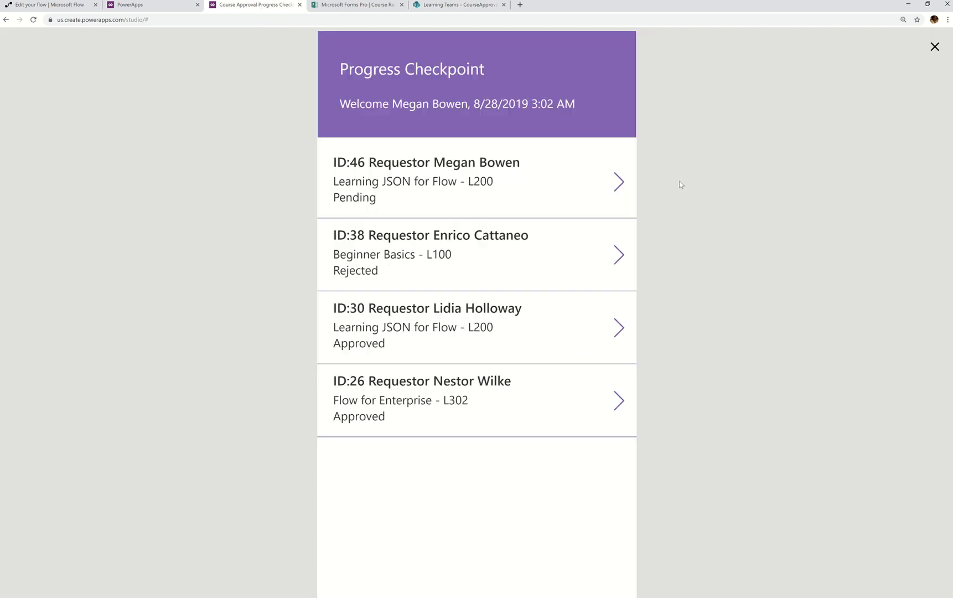
click(617, 181)
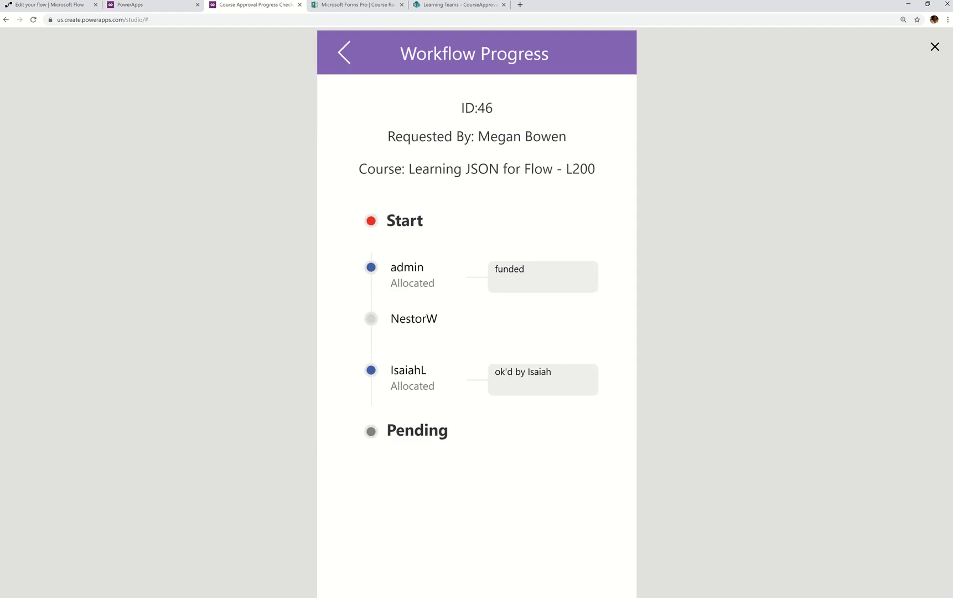
click(935, 47)
click(566, 353)
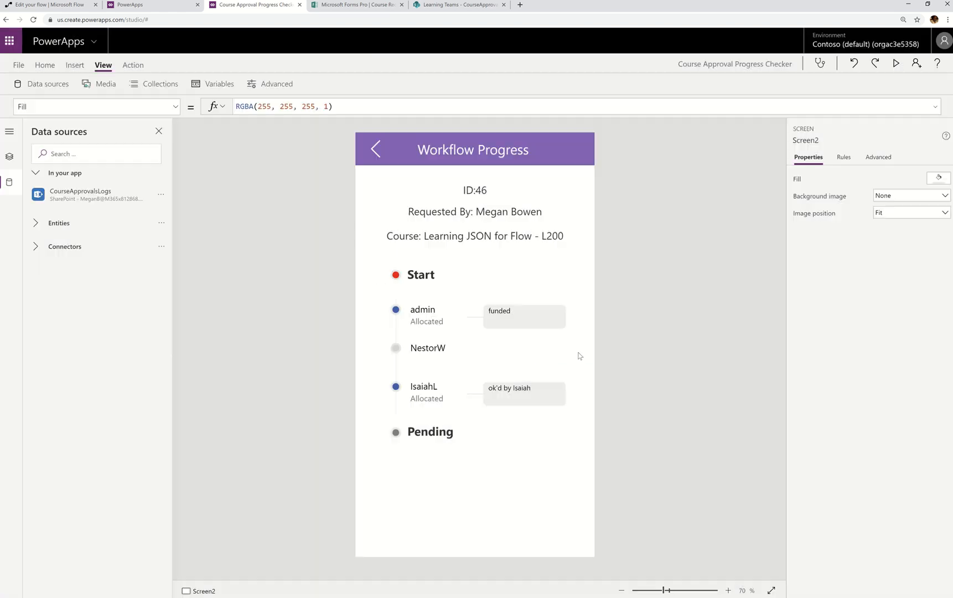
Step: Inspect the Text formulas of the ID, Requested By and Course labels on the Workflow Progress screen
click(481, 188)
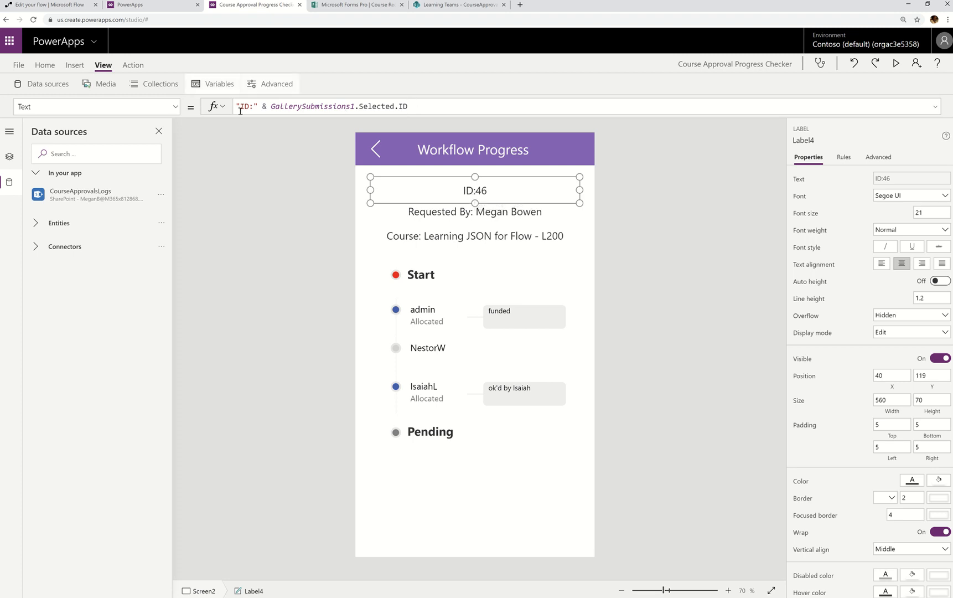
click(424, 214)
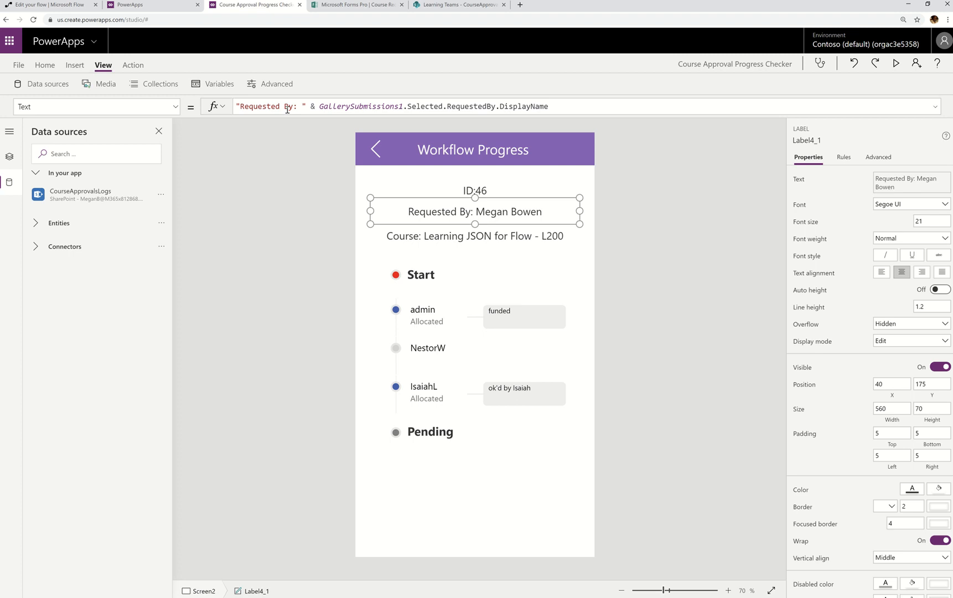
click(518, 240)
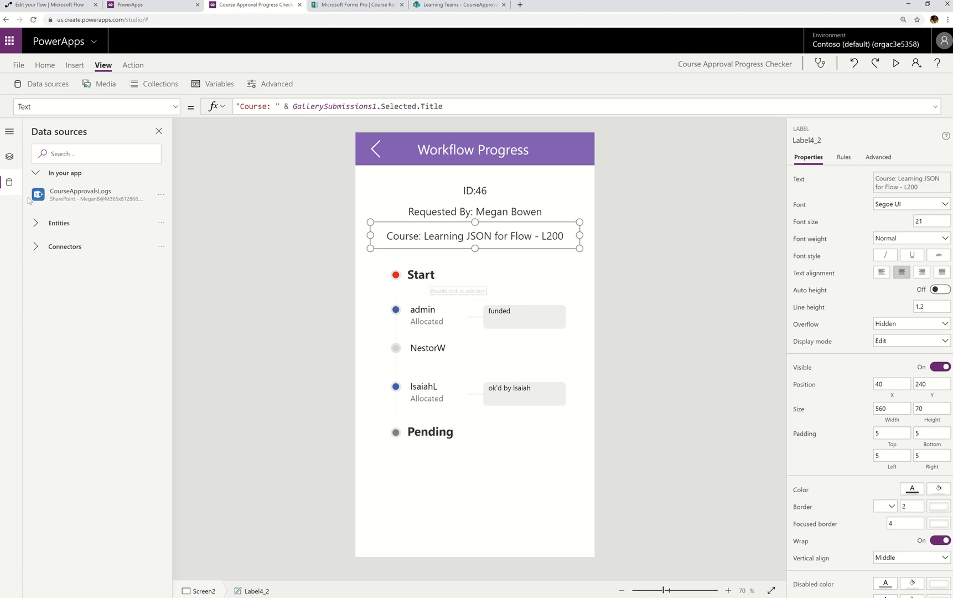
Step: Adjust the width of Rectangle2_3, the connector line leading down to the final status on Screen2
click(9, 157)
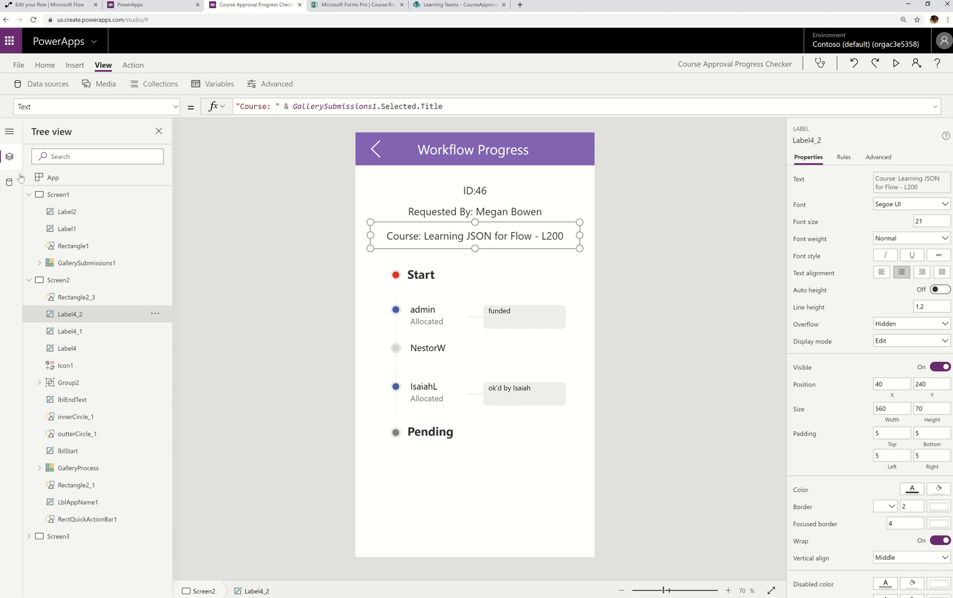
click(105, 298)
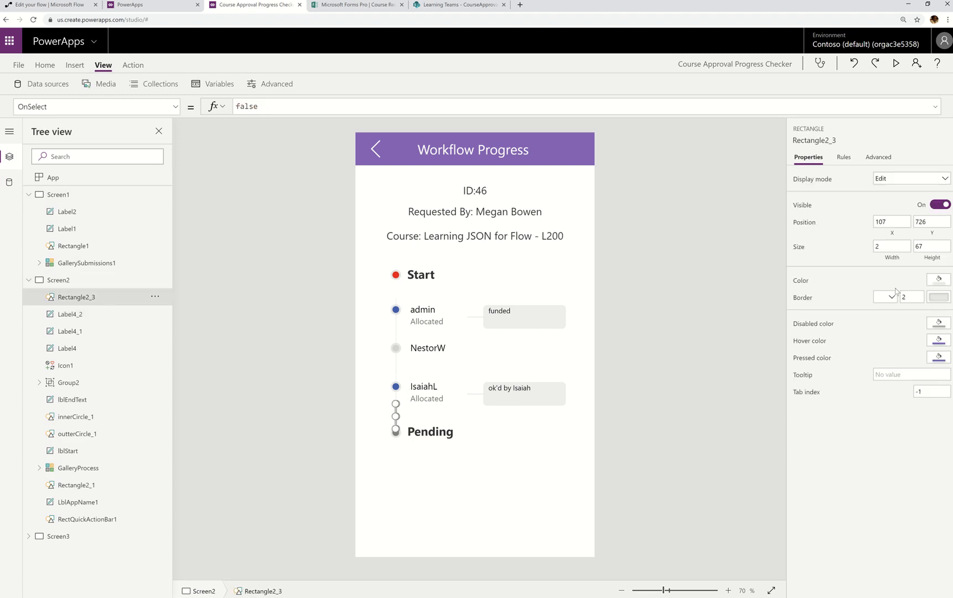
drag(900, 248, 876, 245)
click(926, 249)
Step: Set the width of Rectangle2_1, the connector line below Start, to 3
click(77, 485)
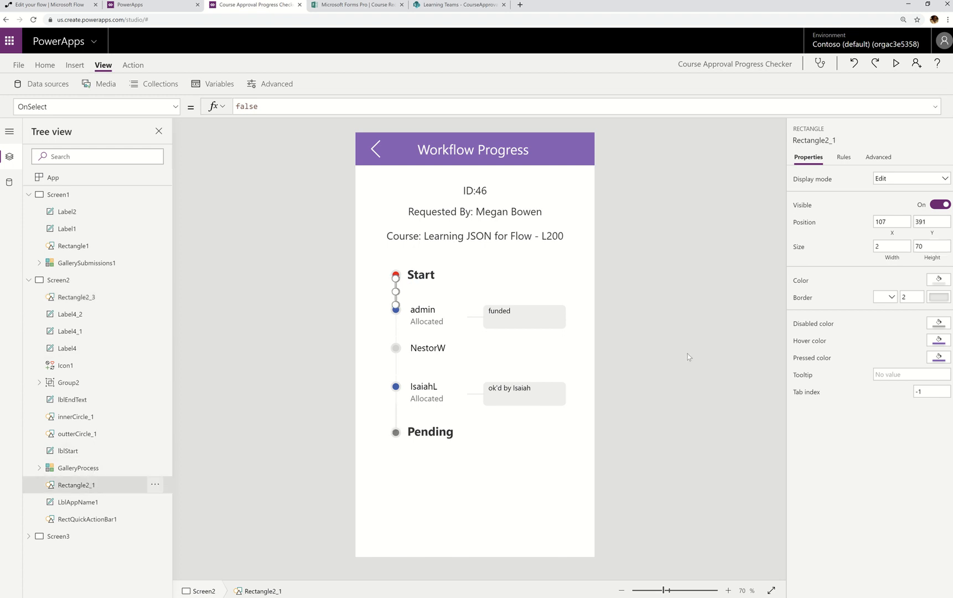
click(885, 246)
text(3)
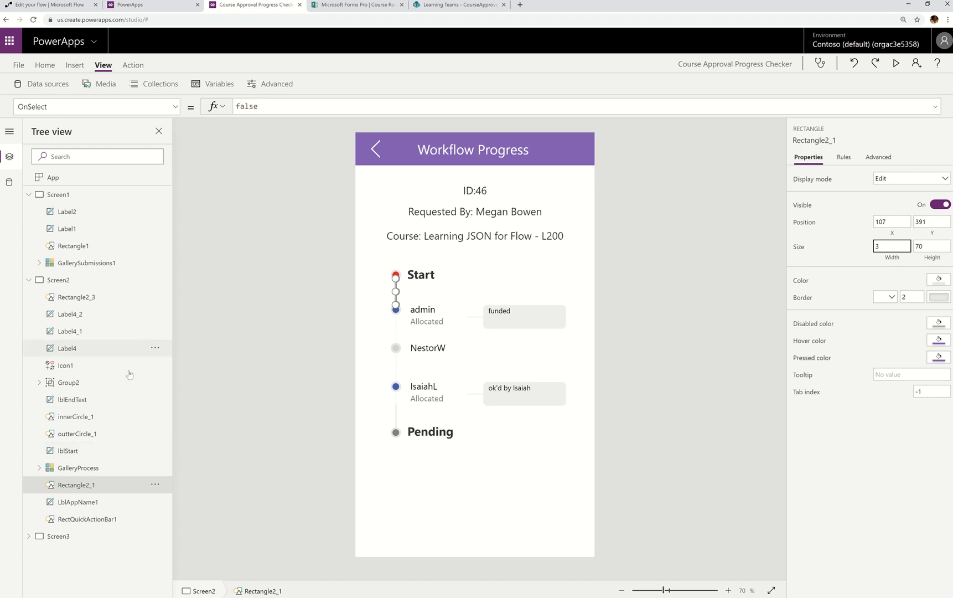
Step: Set the width of Rectangle2_2, the connector line inside GalleryProcess, to 3
click(39, 468)
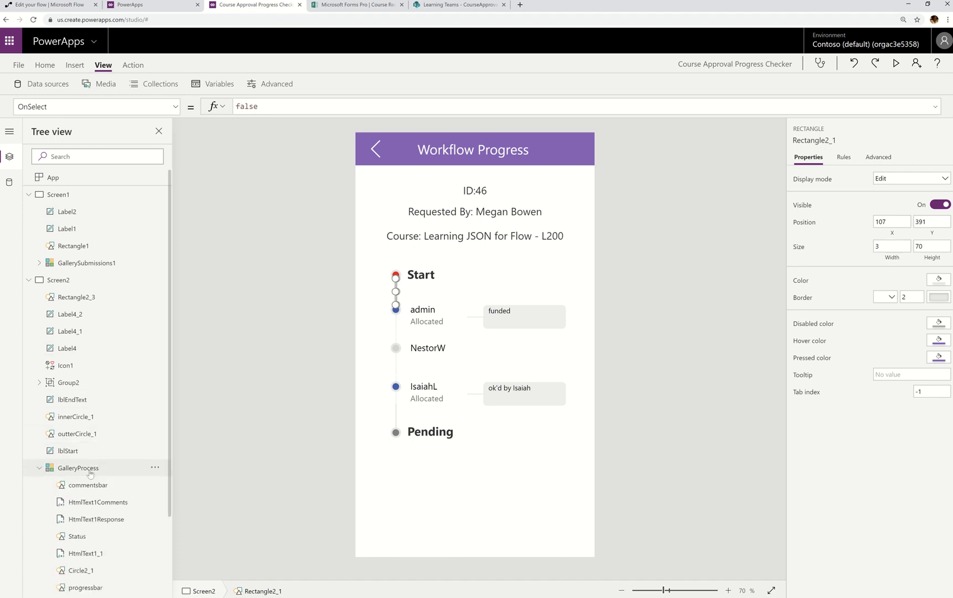
scroll(100, 510, down, 3)
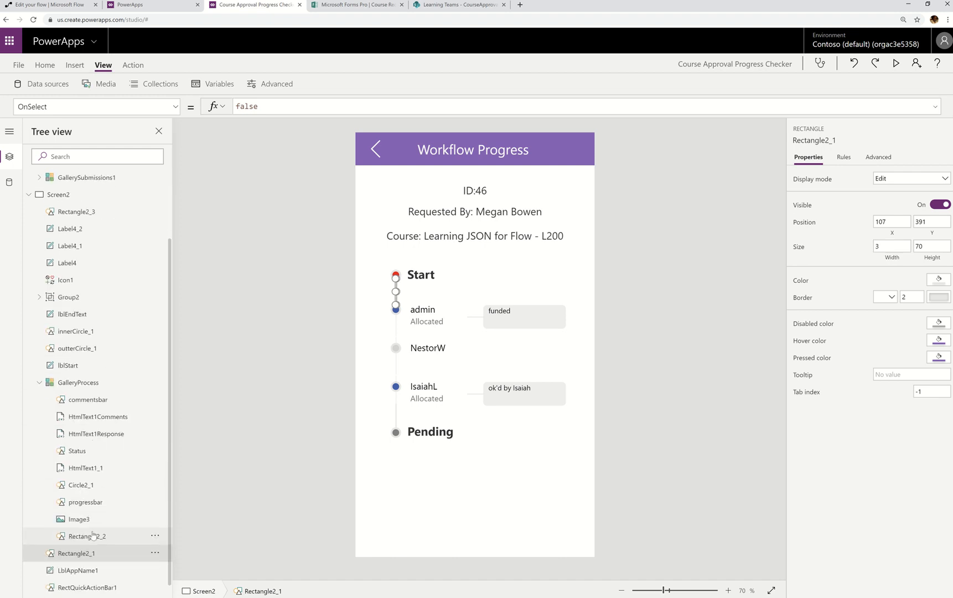
click(100, 536)
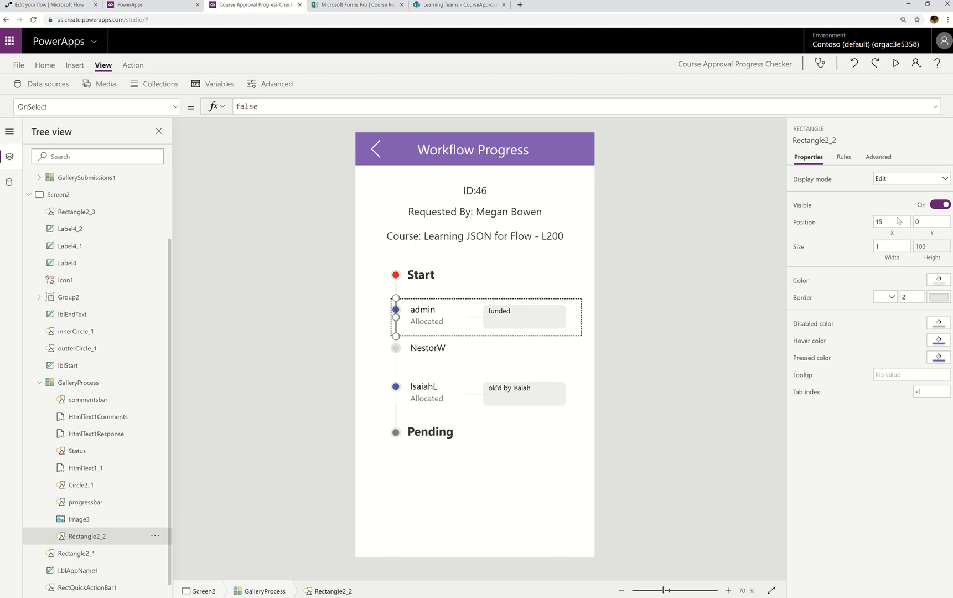
click(886, 247)
click(736, 172)
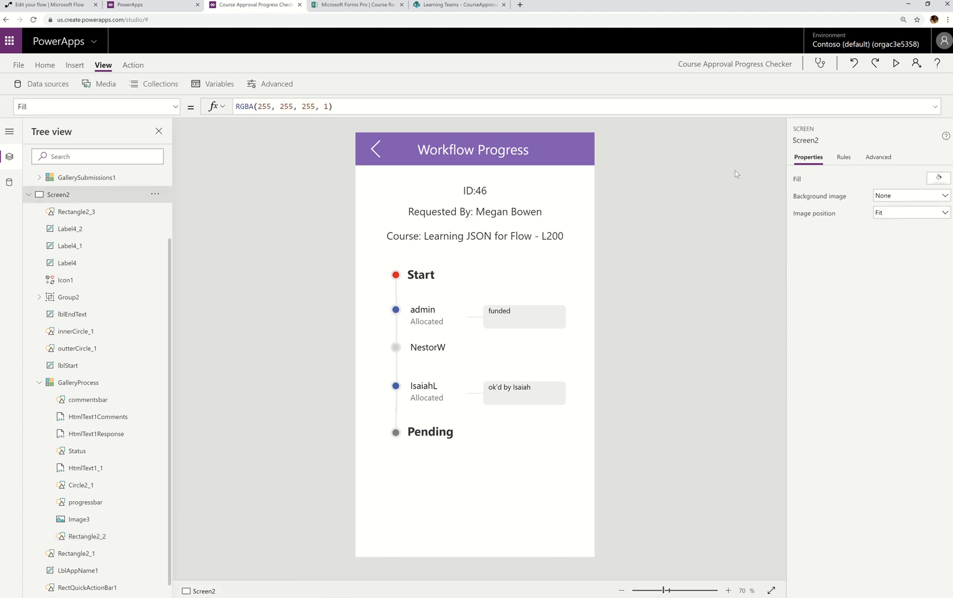
Step: Preview the connector lines on the workflow progress of requests ID 46 and 38, and return to editing from request ID 46
click(895, 62)
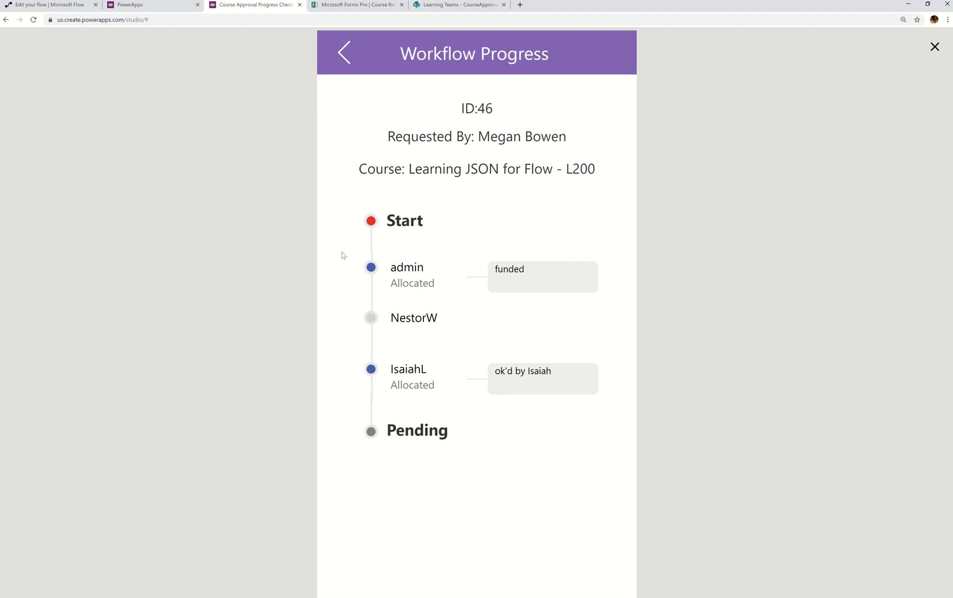
click(347, 57)
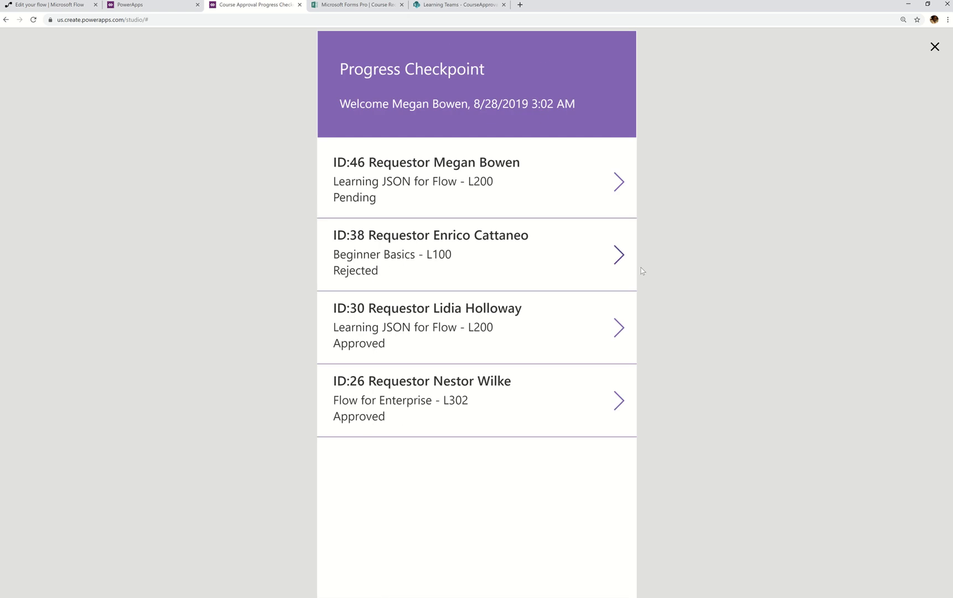
click(610, 266)
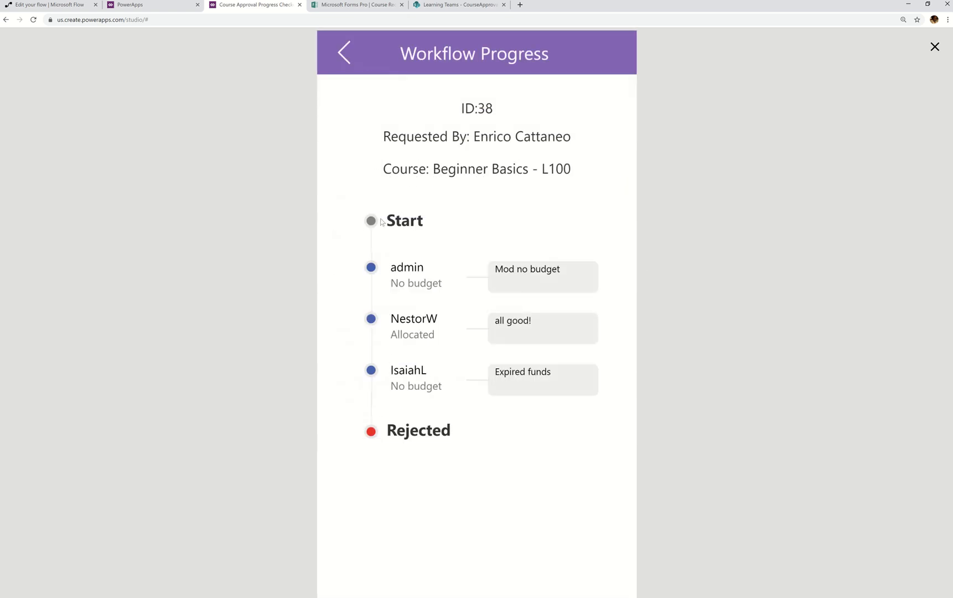
click(339, 54)
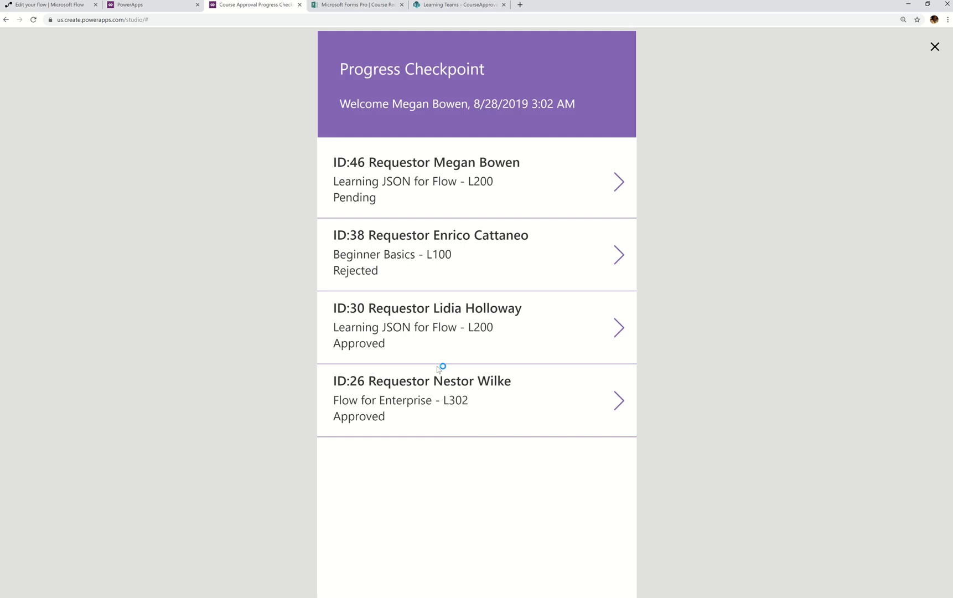
click(617, 185)
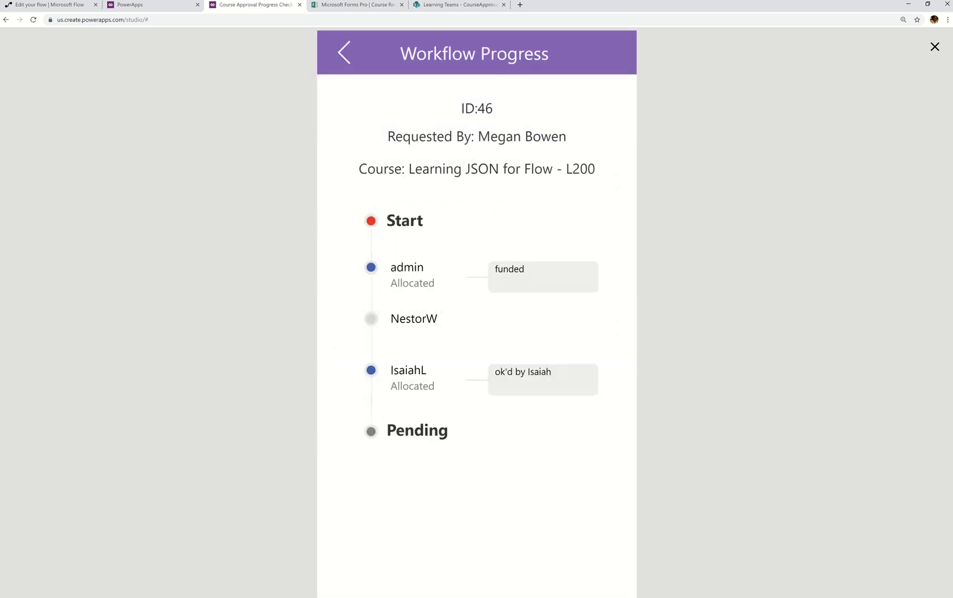
click(935, 46)
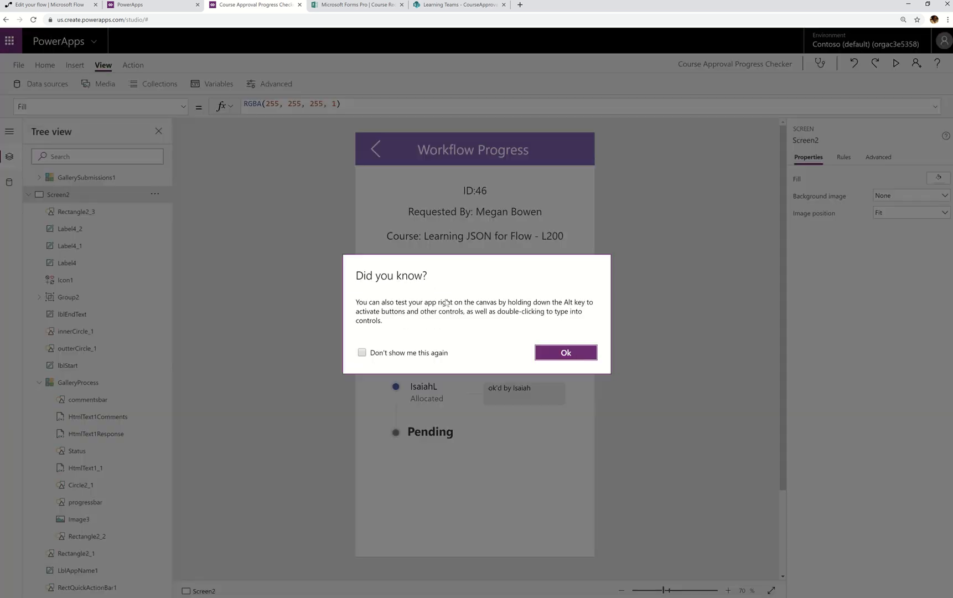
click(576, 360)
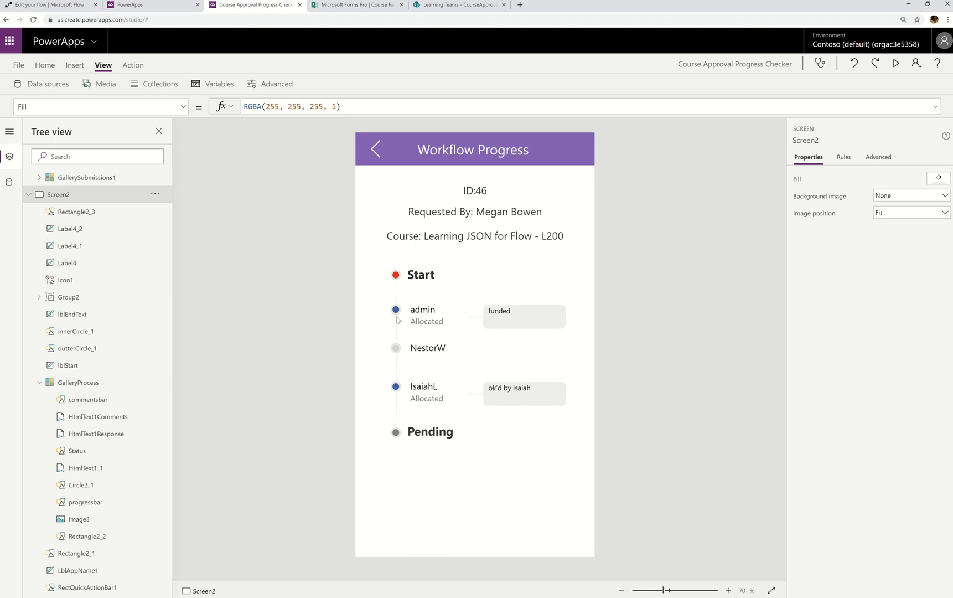
Step: Examine the response text HtmlText1Response, the connector Rectangle2_2 and the outer circle Circle2_1 inside GalleryProcess
click(412, 326)
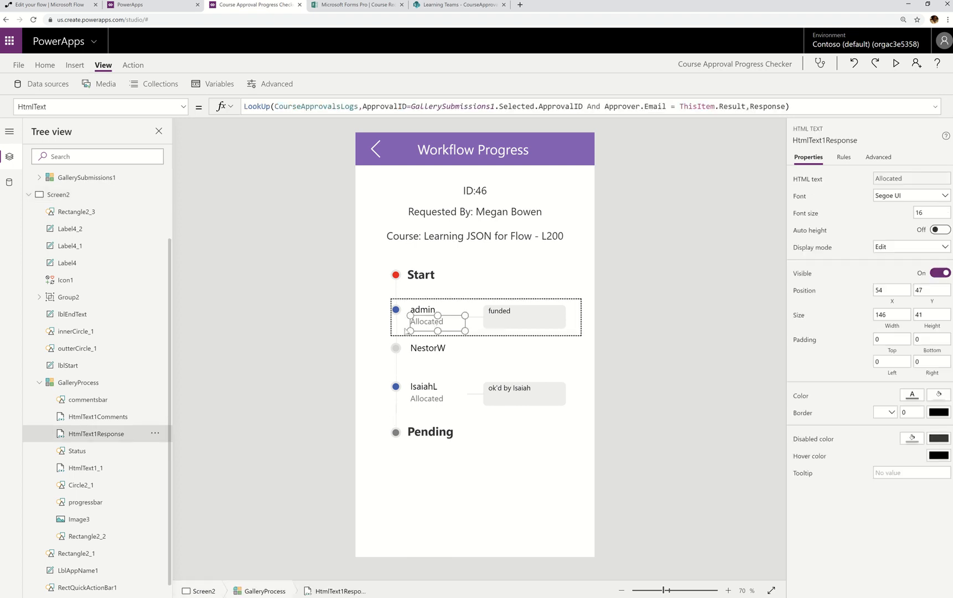
click(102, 535)
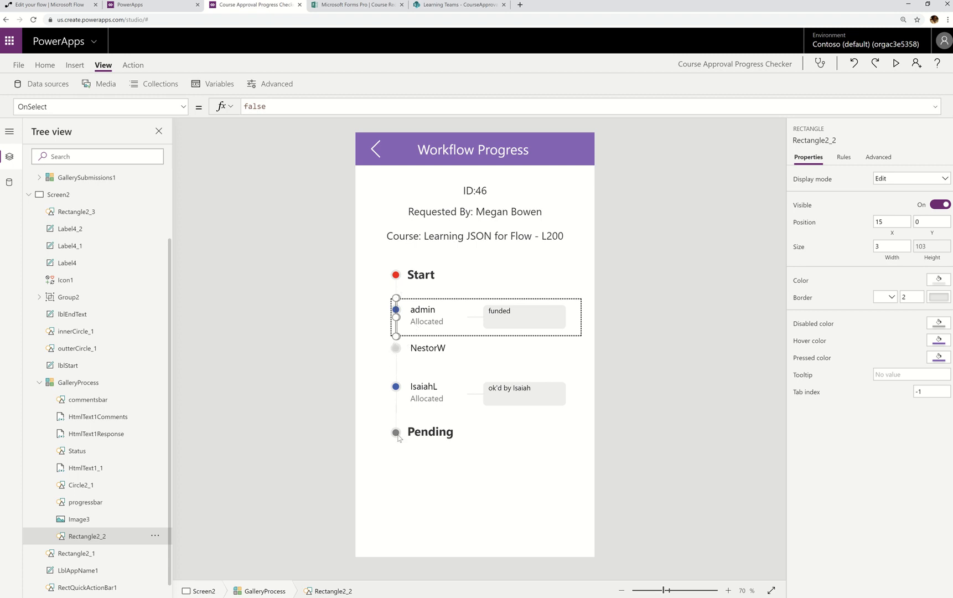
click(89, 485)
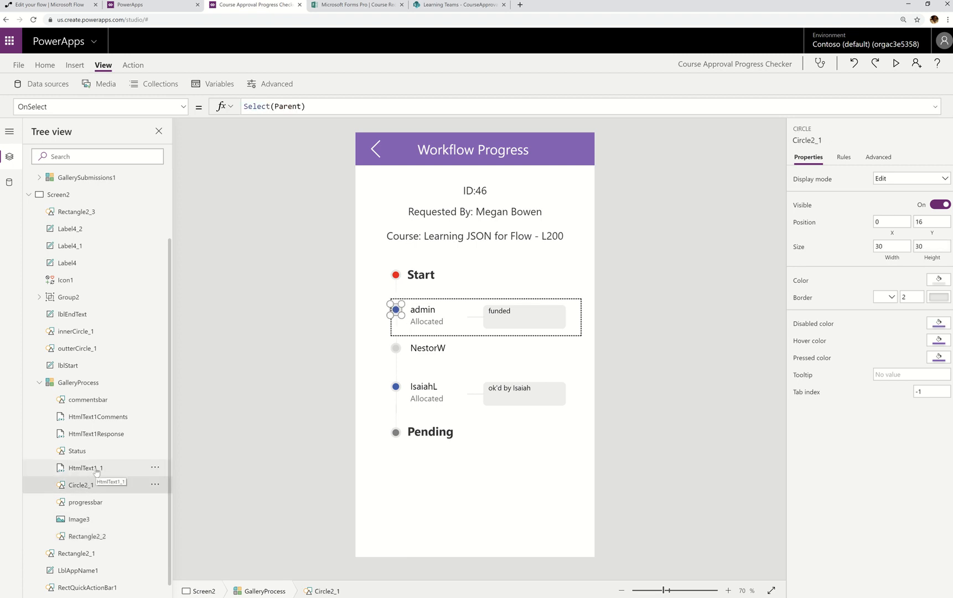
scroll(97, 472, down, 1)
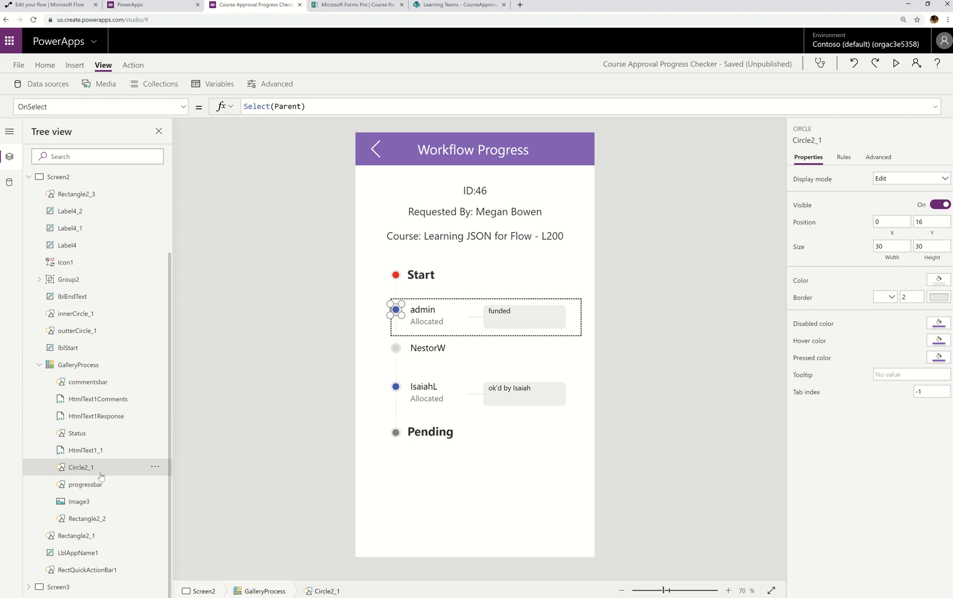
scroll(101, 476, up, 3)
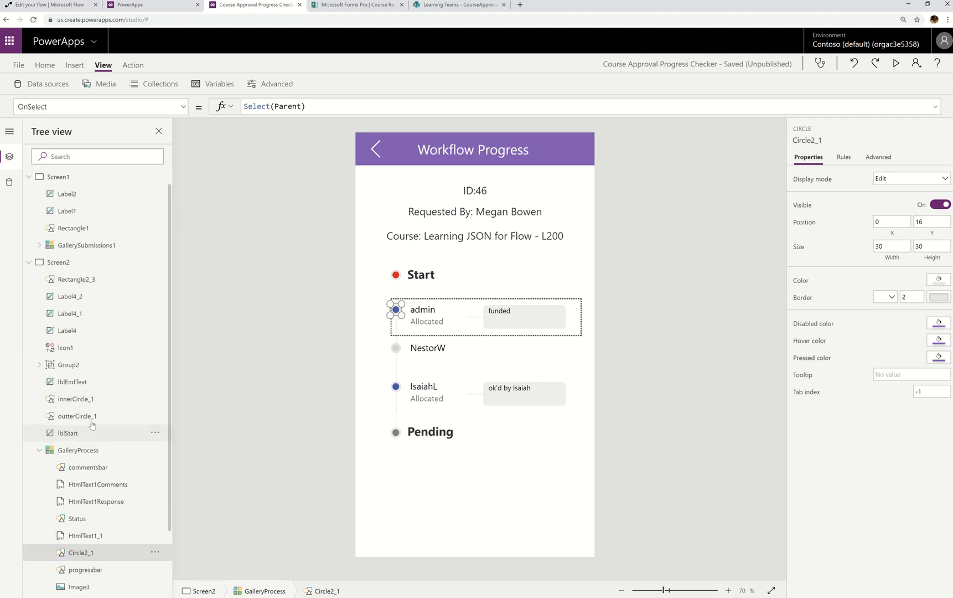
Step: Examine outterCircle_1 and the Fill formula of innerCircle_1, the circles marking the final status
click(91, 421)
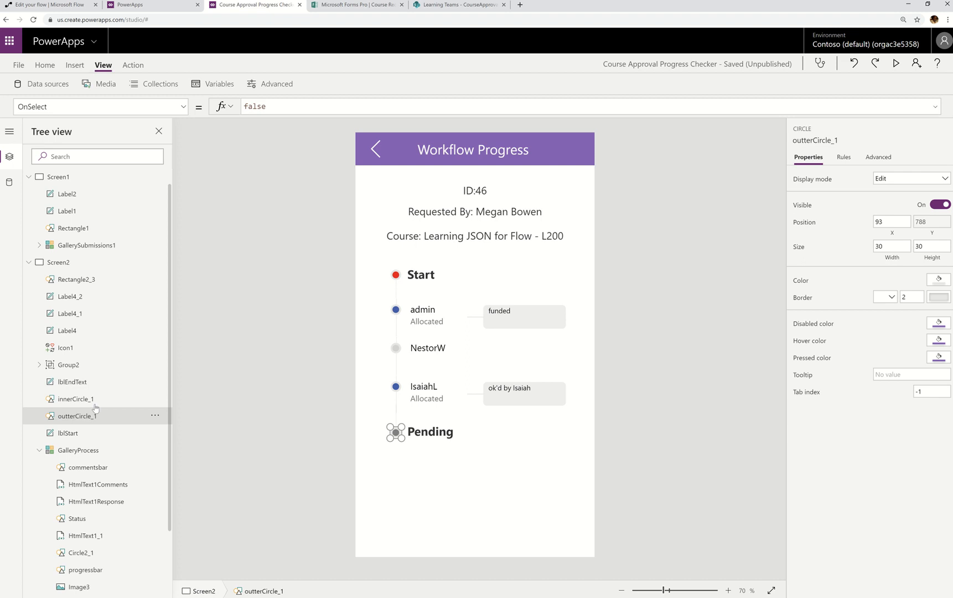
click(94, 405)
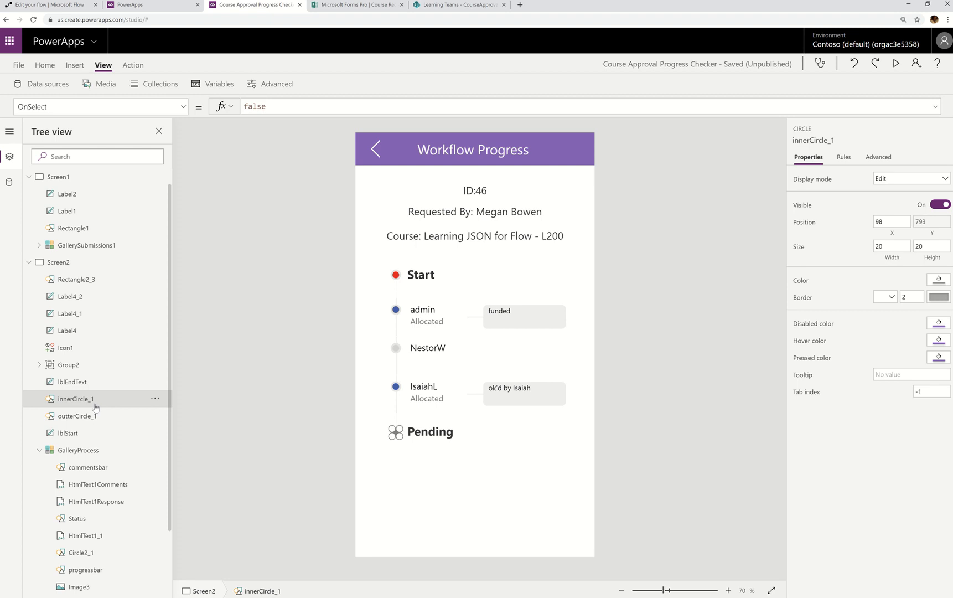
click(184, 109)
scroll(135, 224, up, 3)
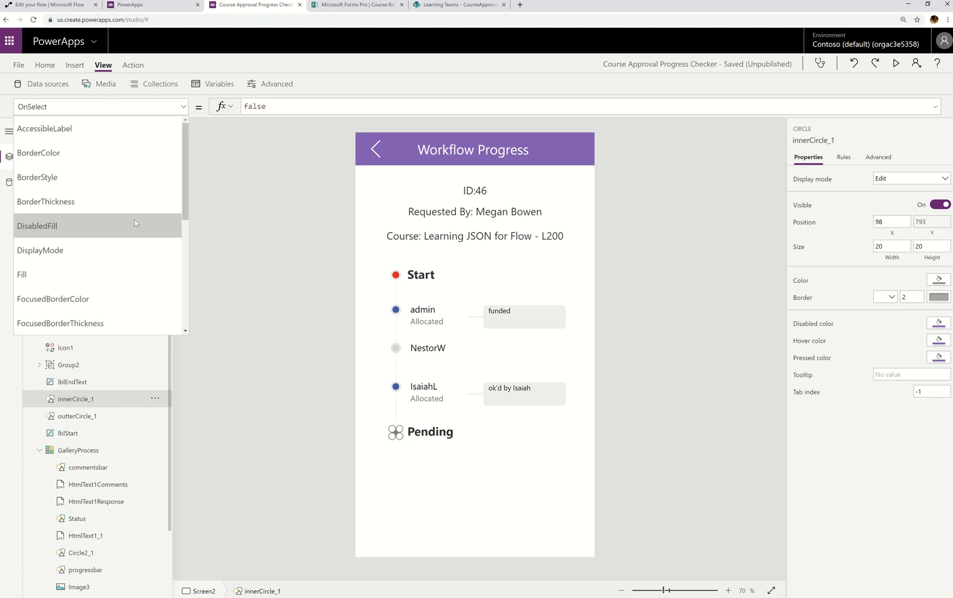
click(111, 273)
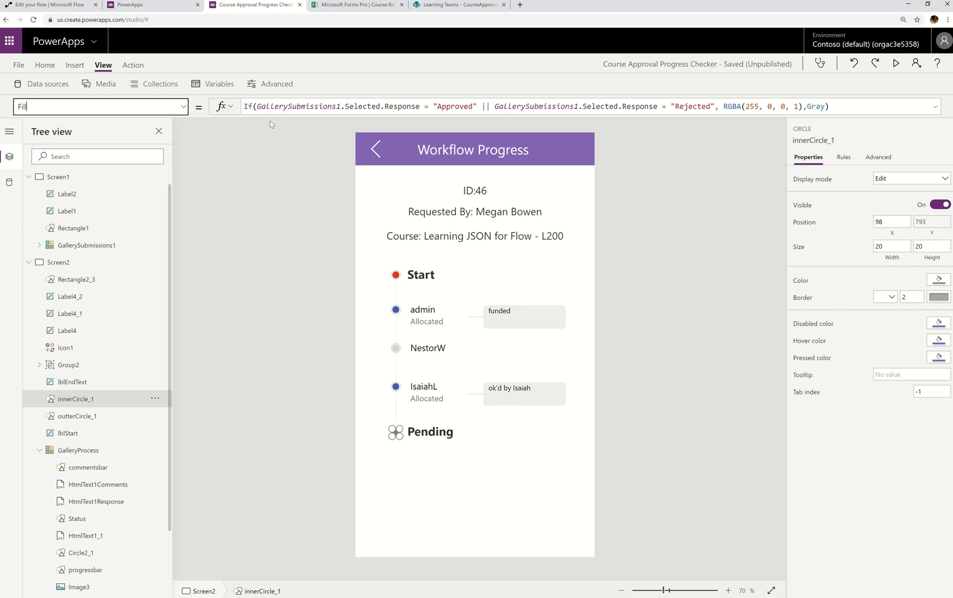
Step: Compare the Text formulas of lblEndText and lblStart, and return to the Fill formula of innerCircle_1
click(415, 439)
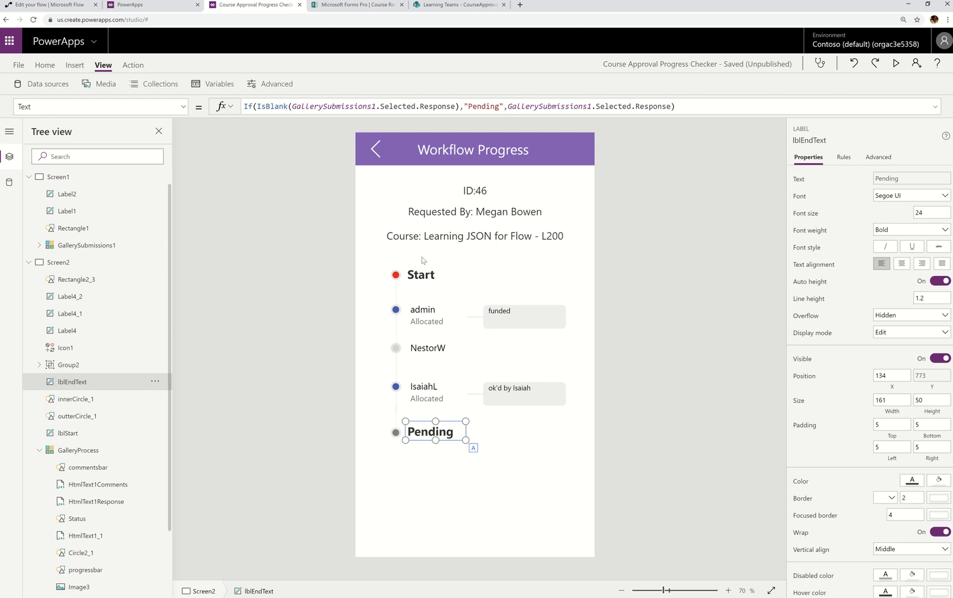
click(421, 280)
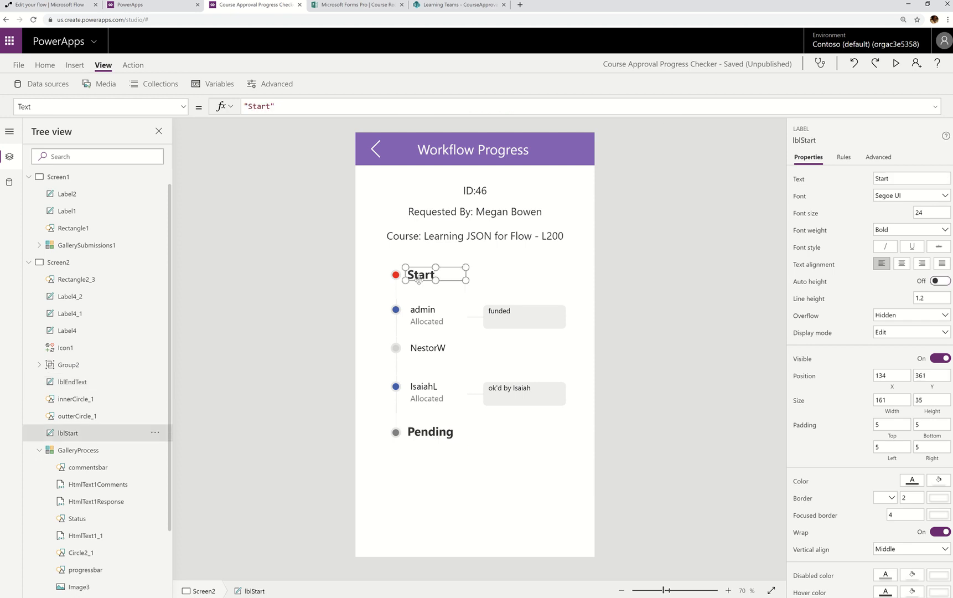
click(93, 398)
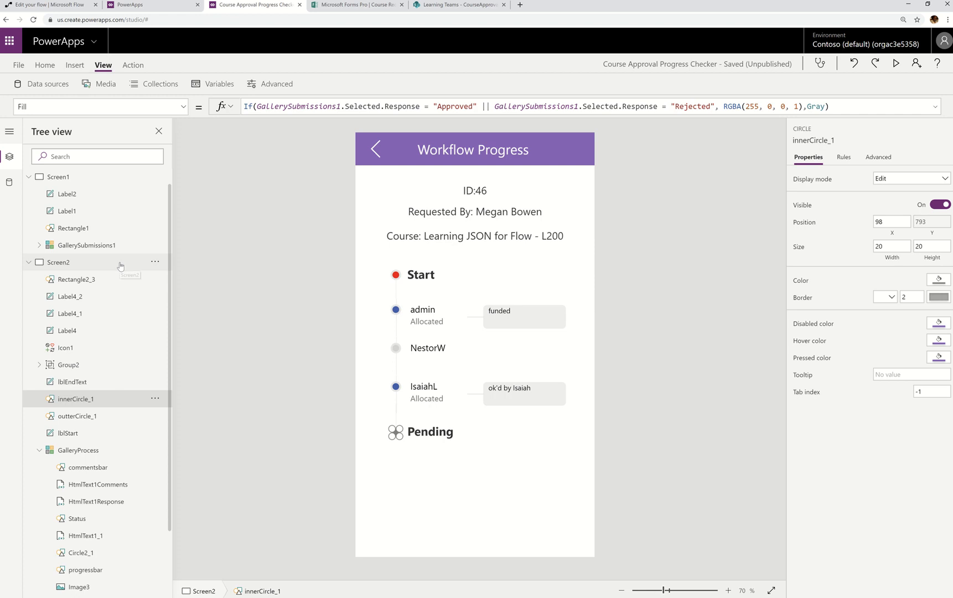
Step: Examine the OnSelect action of the back icon Icon1 and the properties of the connector line Rectangle2_3
click(99, 349)
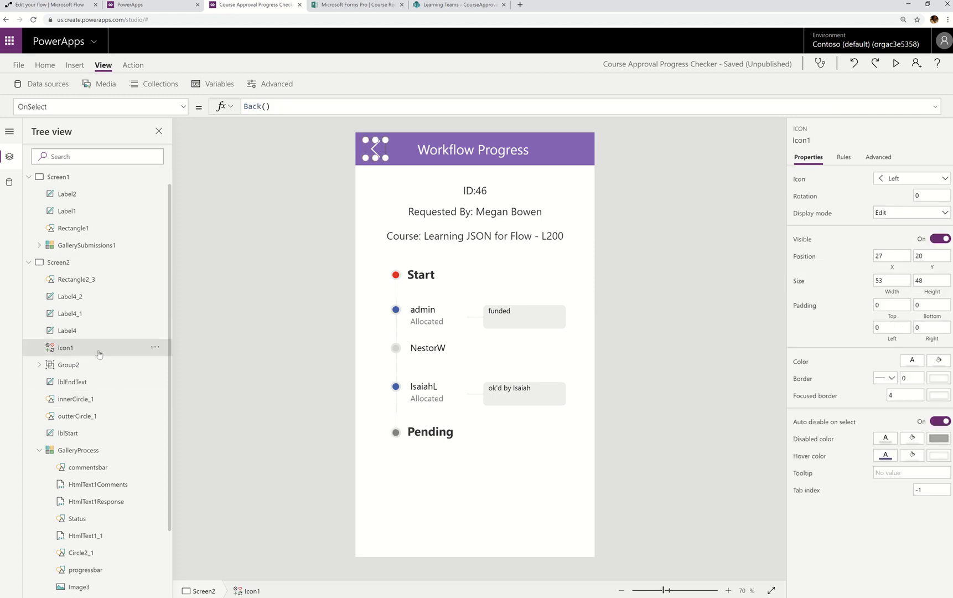
scroll(98, 354, up, 1)
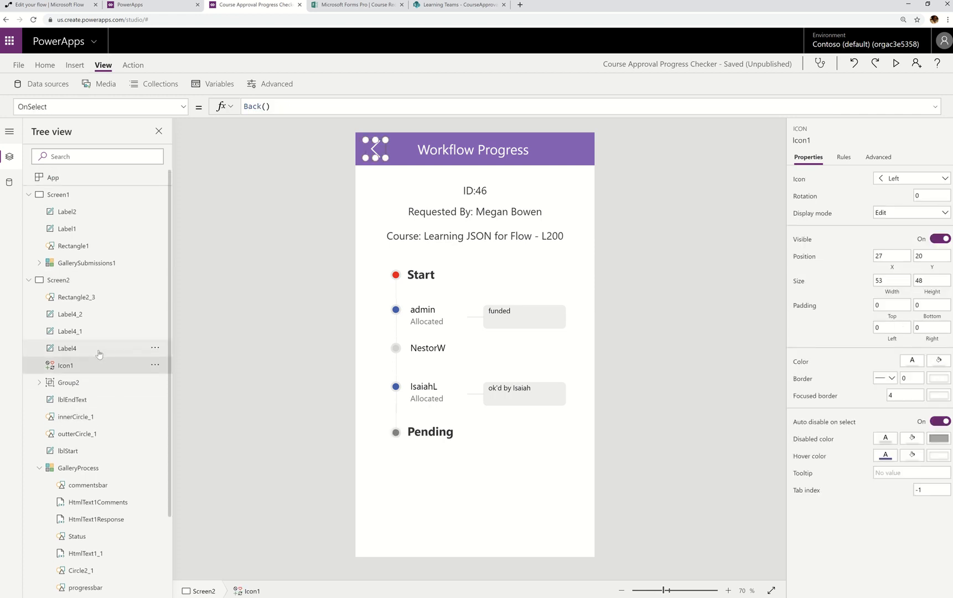
click(130, 248)
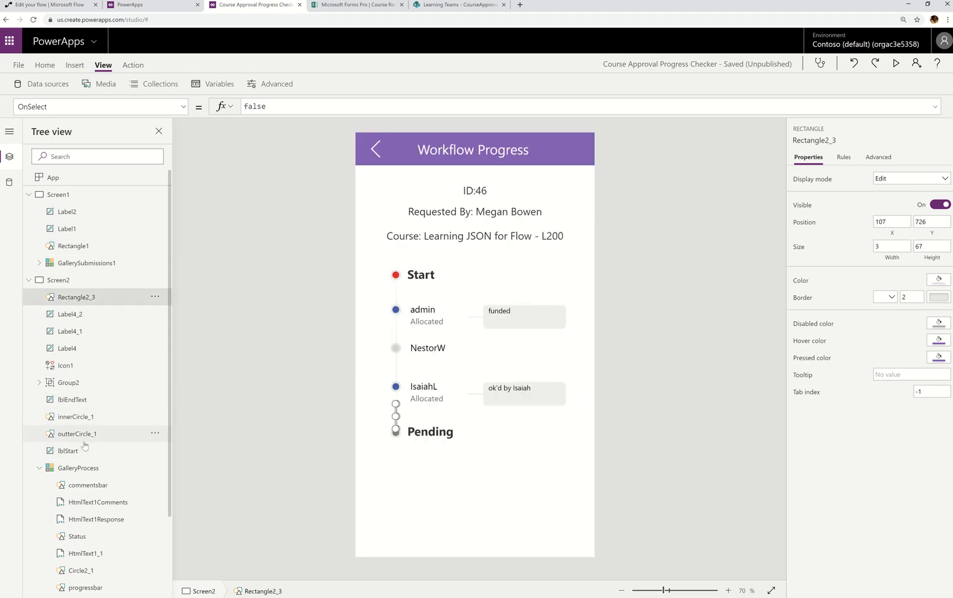
scroll(84, 437, down, 2)
scroll(84, 445, down, 3)
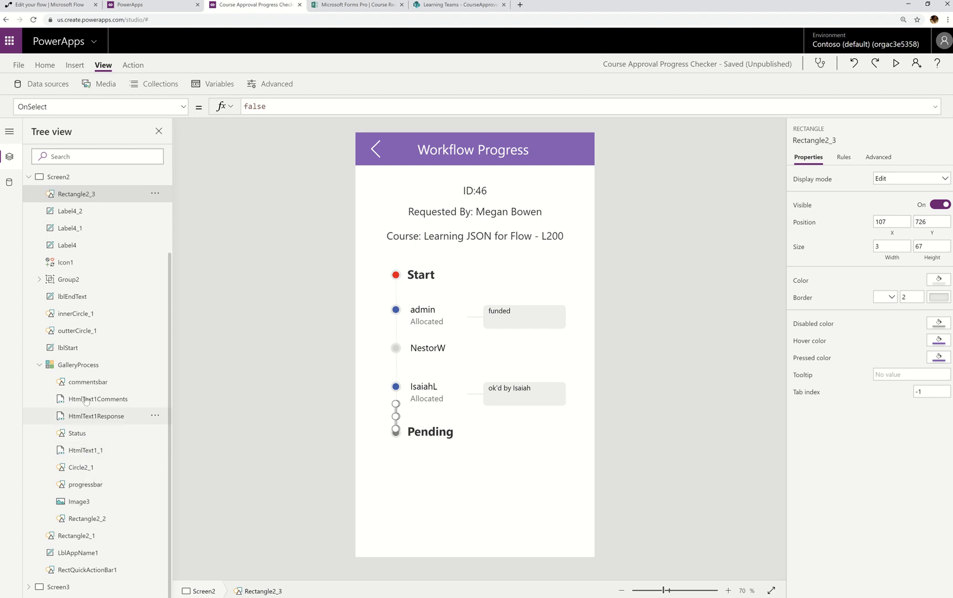
Step: Show the Fill formula of the Status circle inside GalleryProcess
click(77, 433)
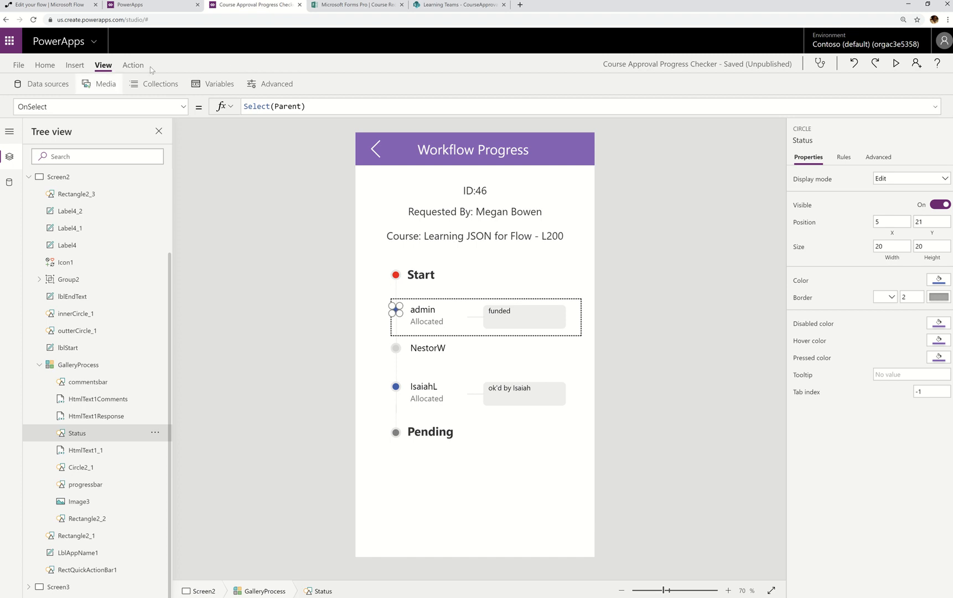
click(183, 106)
scroll(154, 225, up, 5)
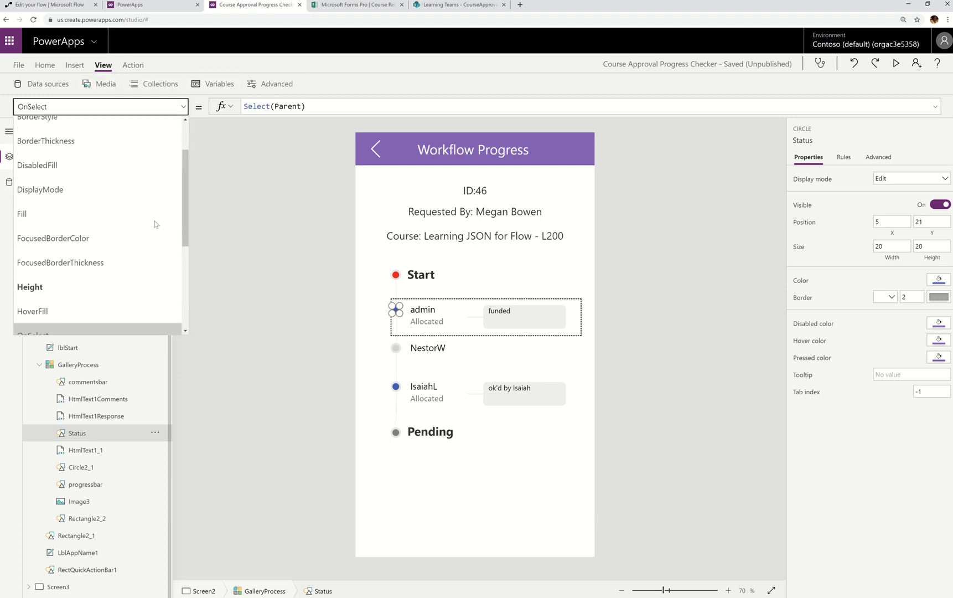
click(150, 274)
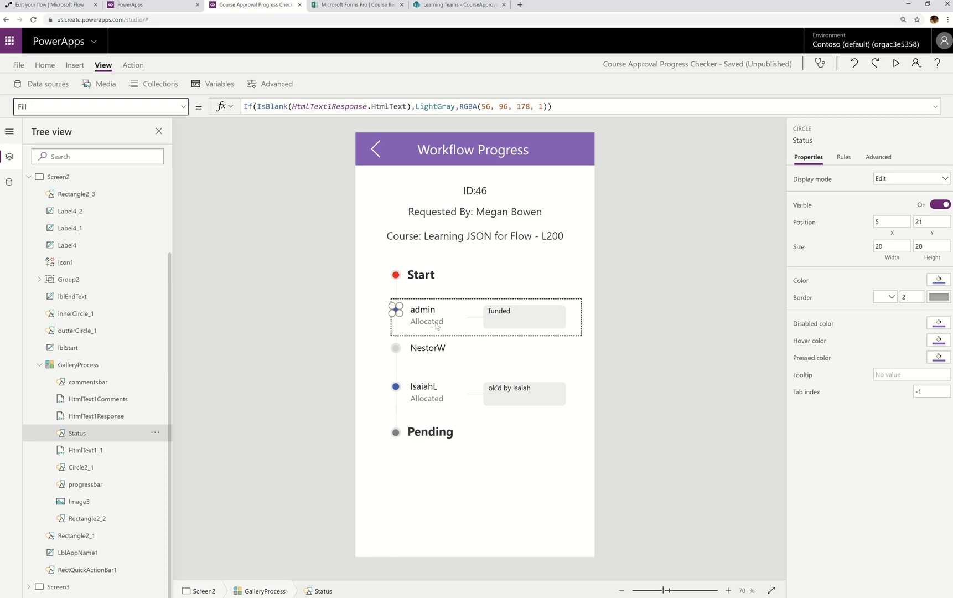
Step: Show the Fill formula of innerCircle_2 in Group2, the circle beside Start, and review how it evaluates
click(396, 276)
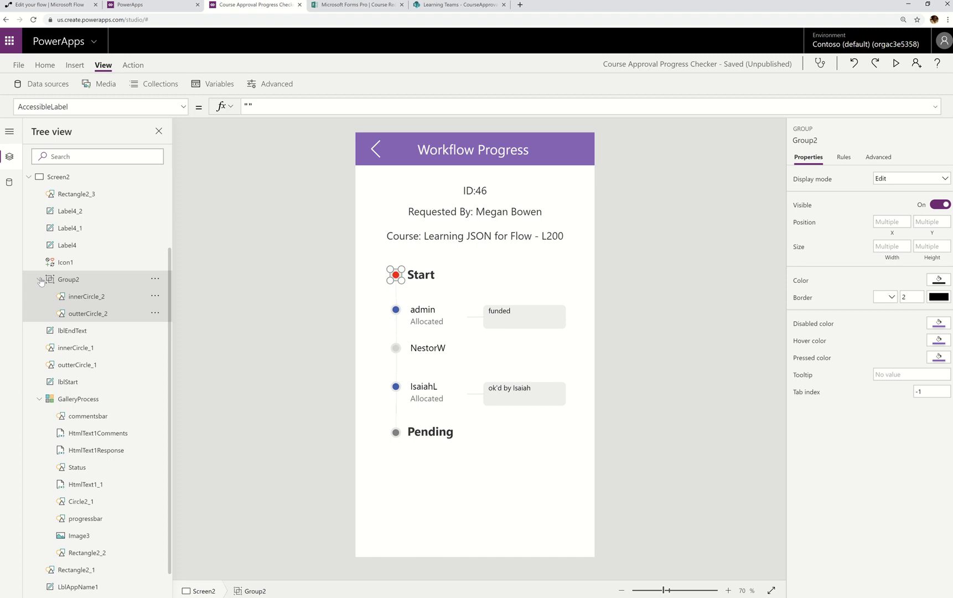
click(84, 297)
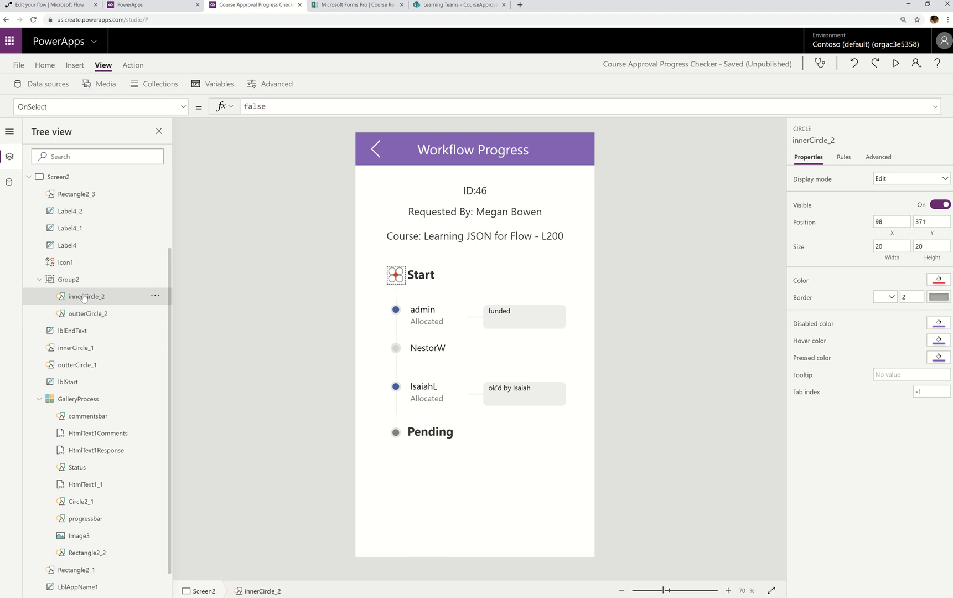
click(176, 112)
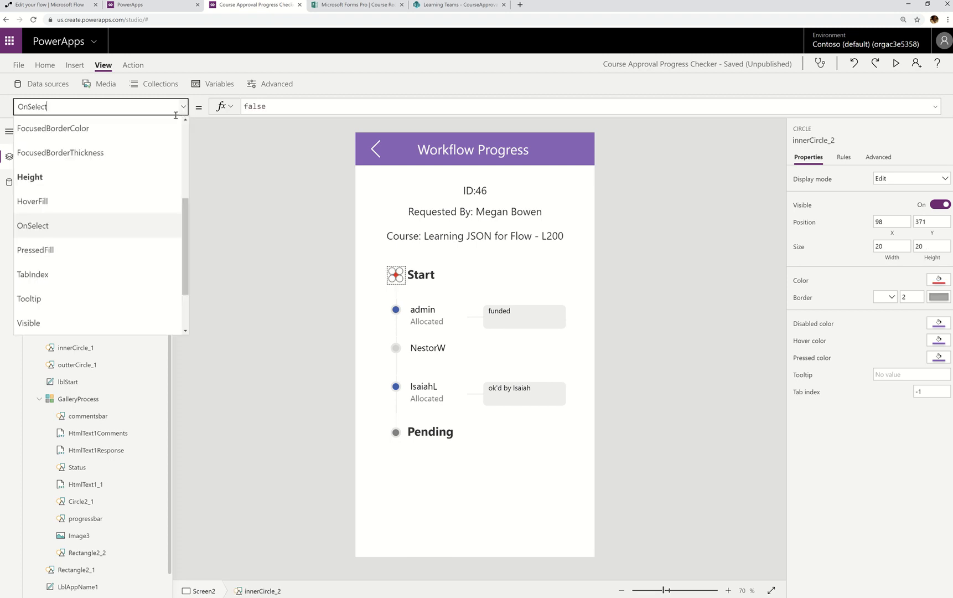
scroll(122, 203, up, 3)
click(121, 275)
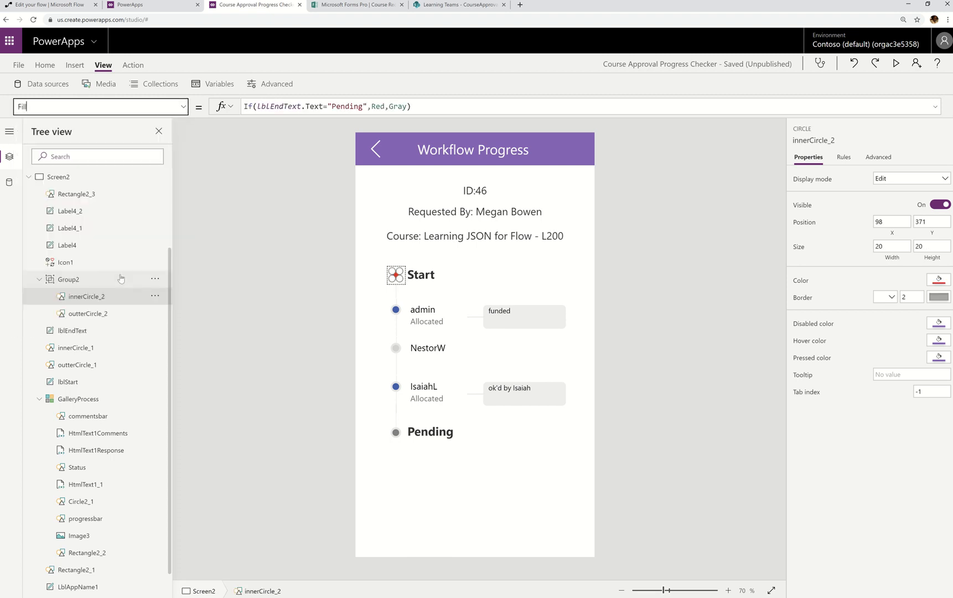
click(461, 105)
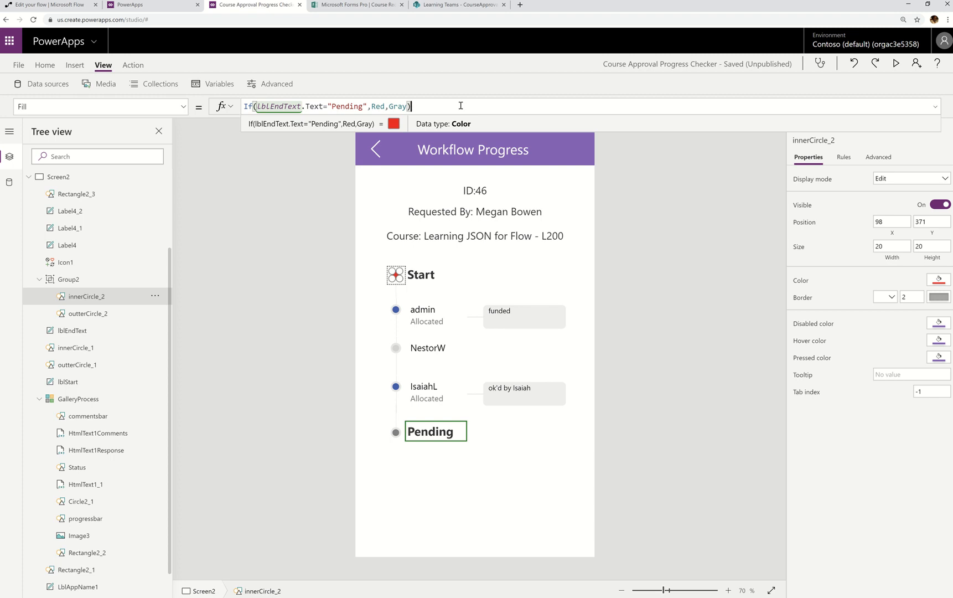
click(749, 242)
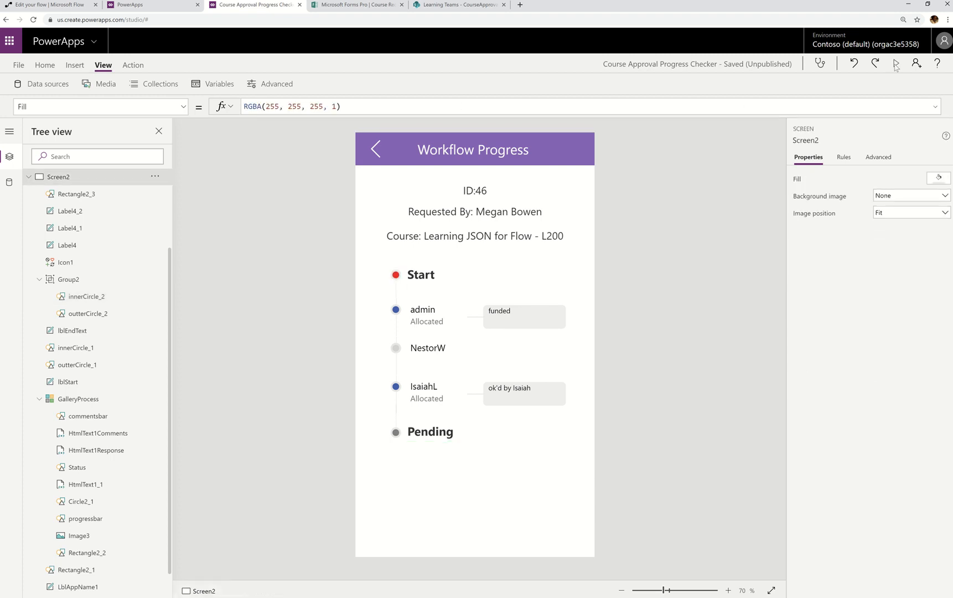
Step: Preview the circle colours on the workflow progress of requests ID 38 and 46, and return to editing
click(896, 64)
click(343, 53)
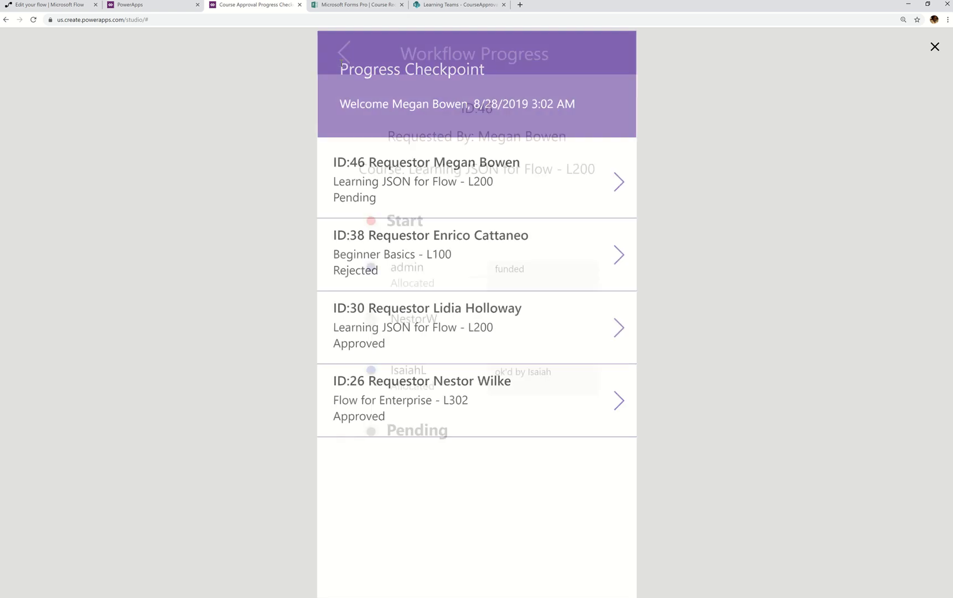
click(619, 256)
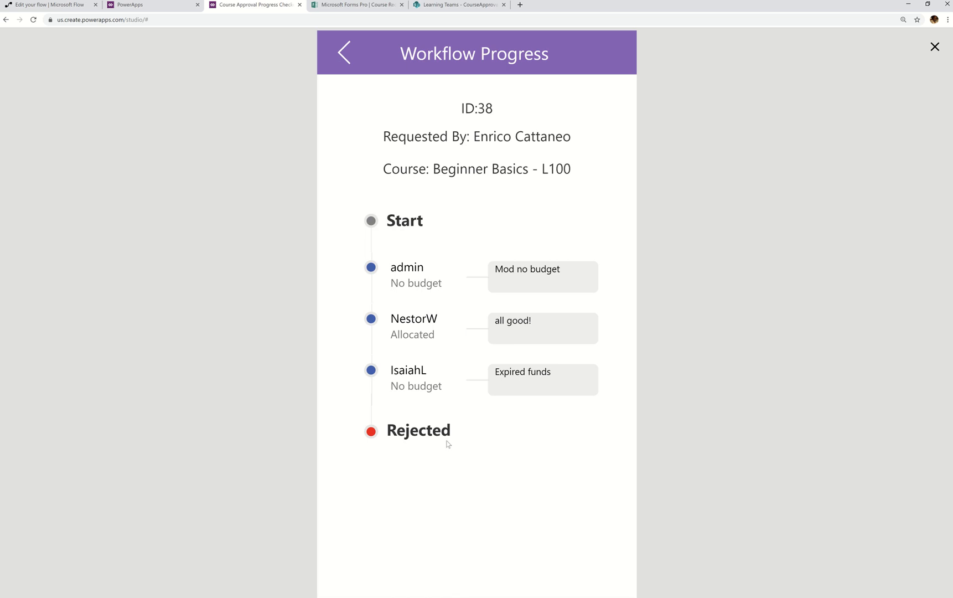
click(349, 56)
click(622, 188)
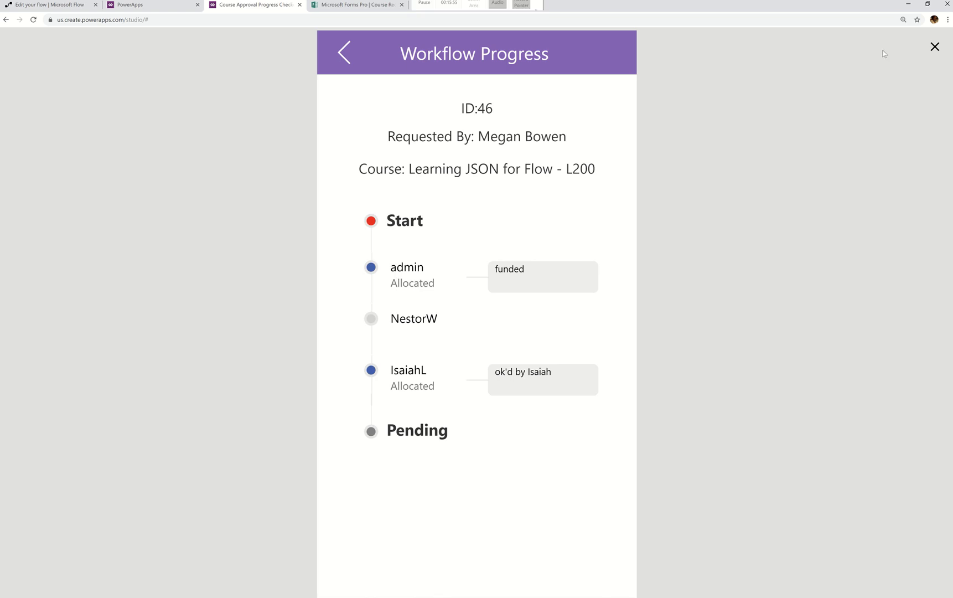
click(935, 48)
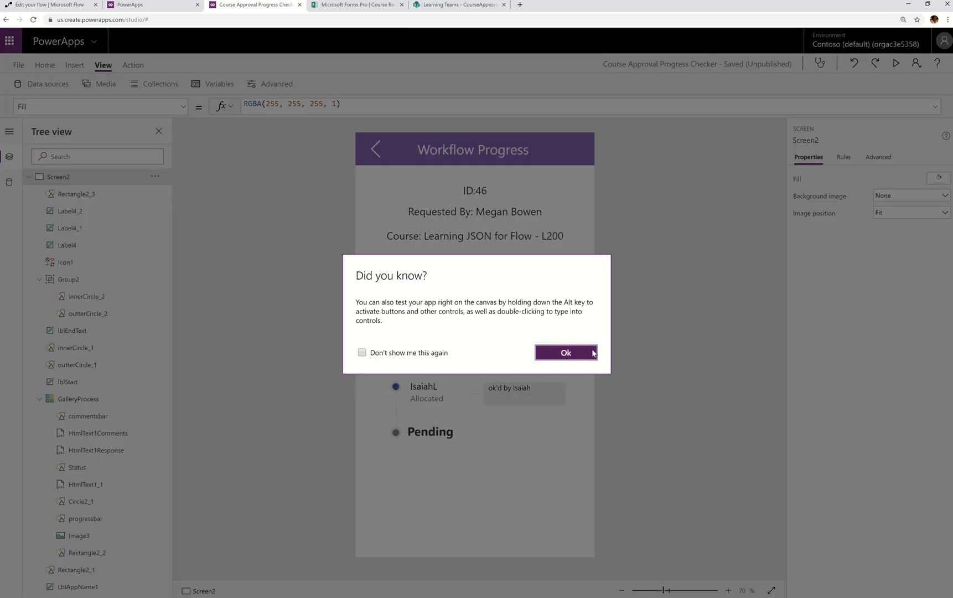
click(593, 352)
Step: Review the HtmlText lookup formula of HtmlText1Comments and check the course approvals log in SharePoint before returning to the app editor
click(506, 315)
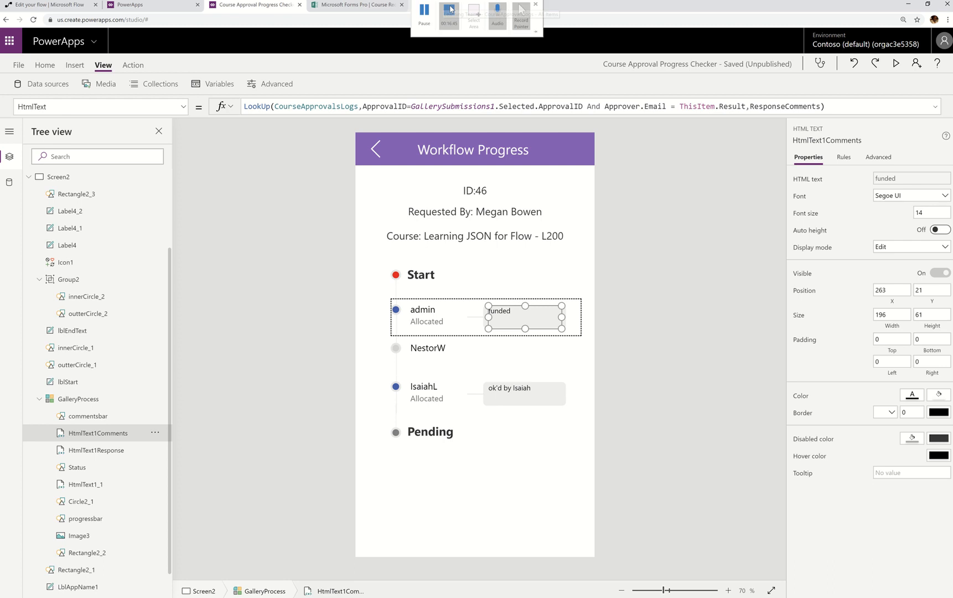
click(458, 5)
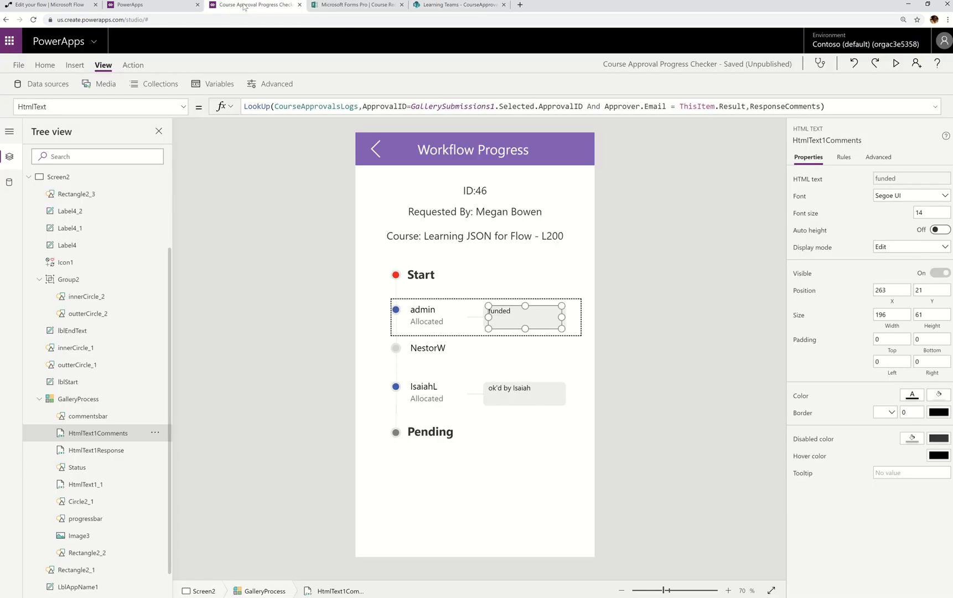
click(247, 6)
Step: Show the Fill property of Image3, the background of the comment box in GalleryProcess
click(554, 402)
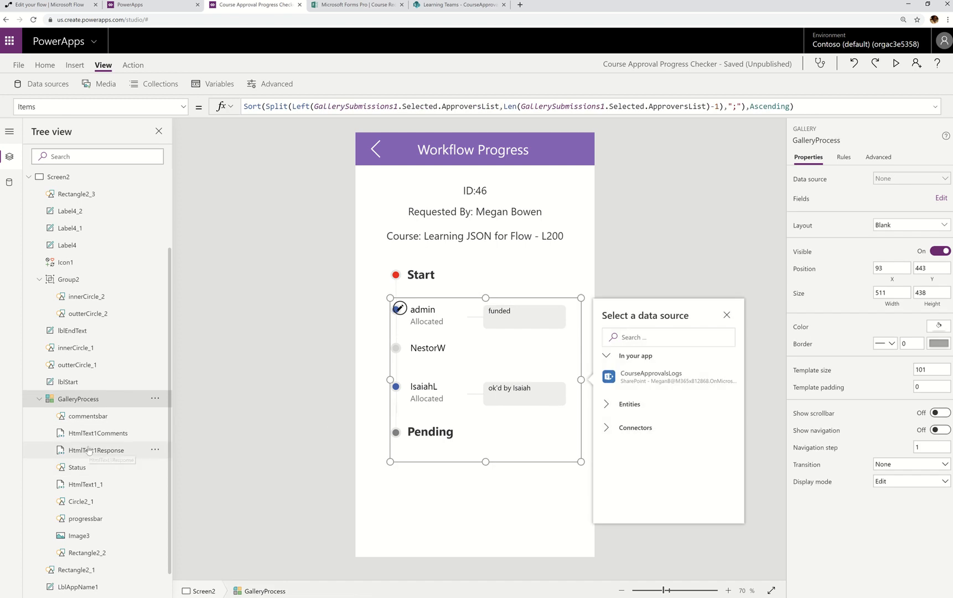
scroll(89, 451, down, 2)
click(79, 501)
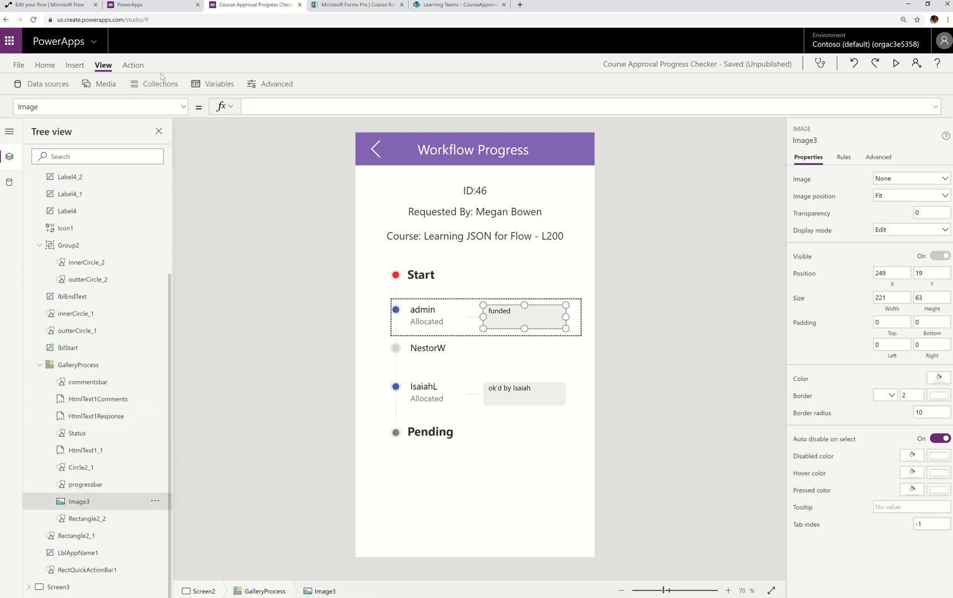
click(183, 106)
scroll(138, 219, up, 3)
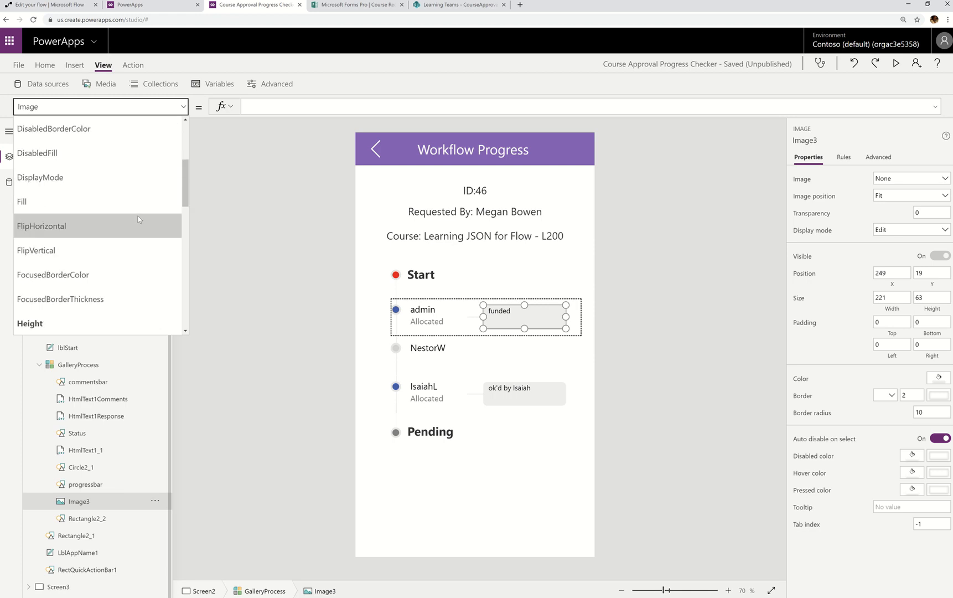
click(139, 203)
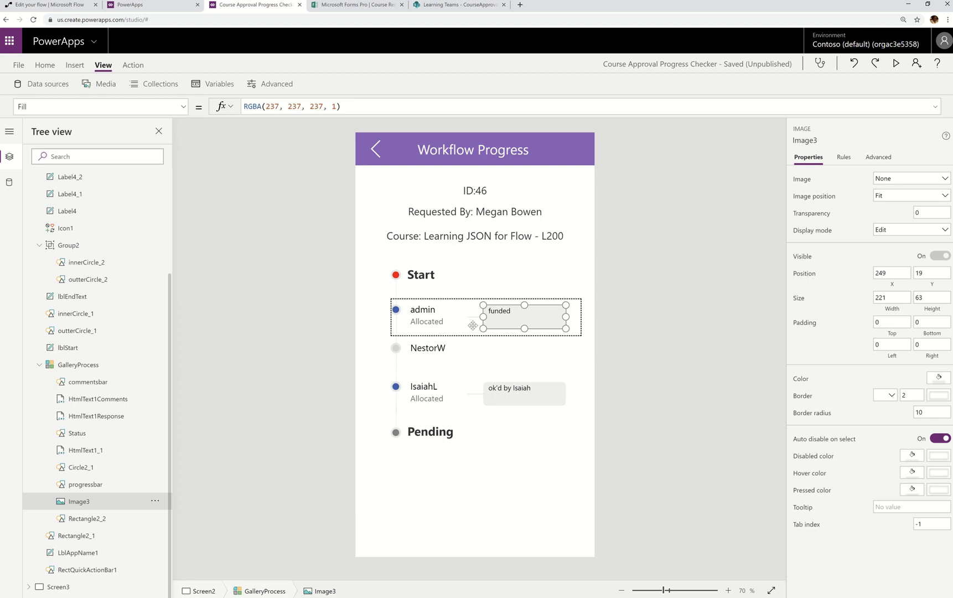
Step: Show the HtmlText formula of HtmlText1Comments and preview the workflow progress of requests ID 30, 38 and 46 before returning to editing
click(121, 401)
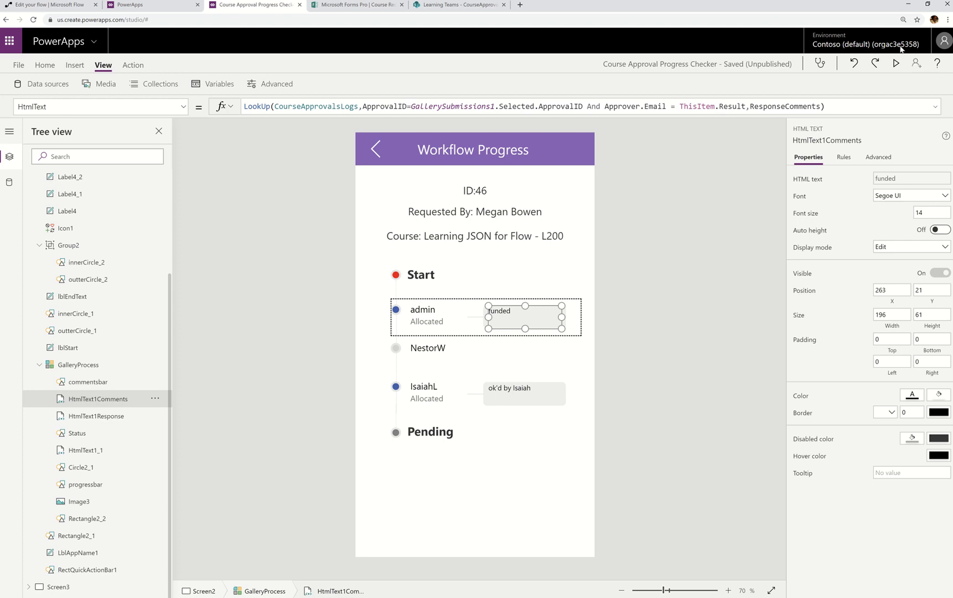
click(896, 63)
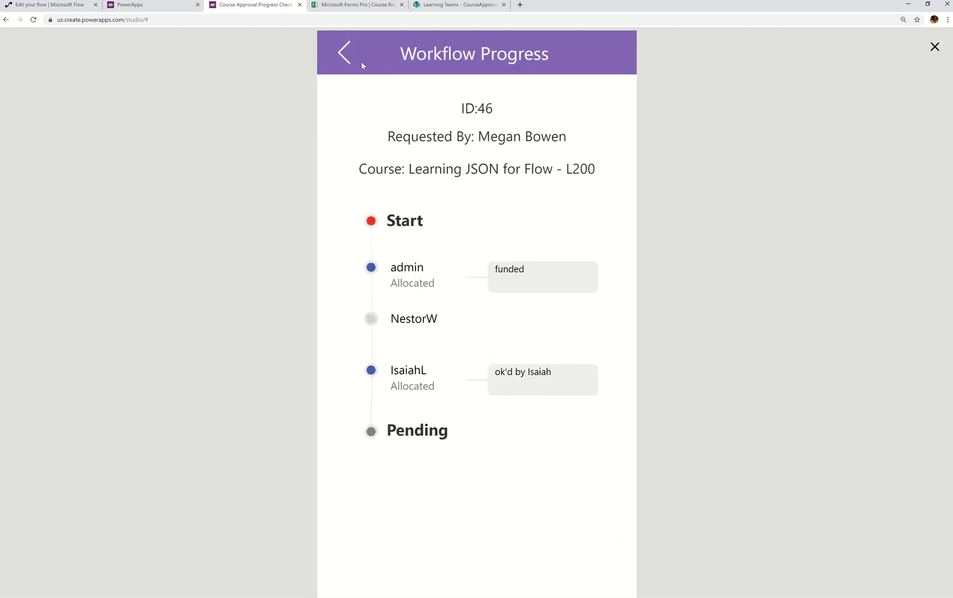
click(346, 53)
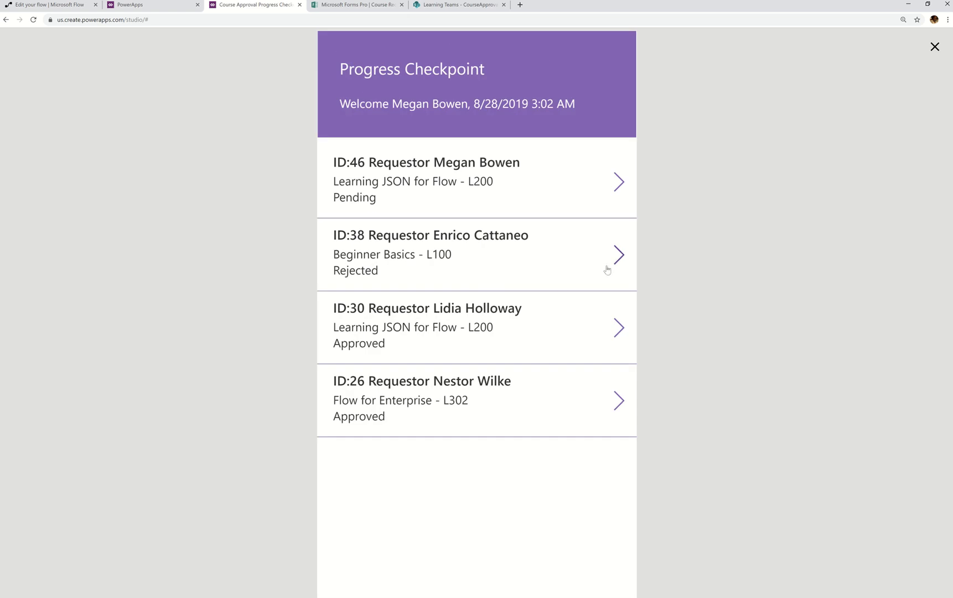
click(619, 327)
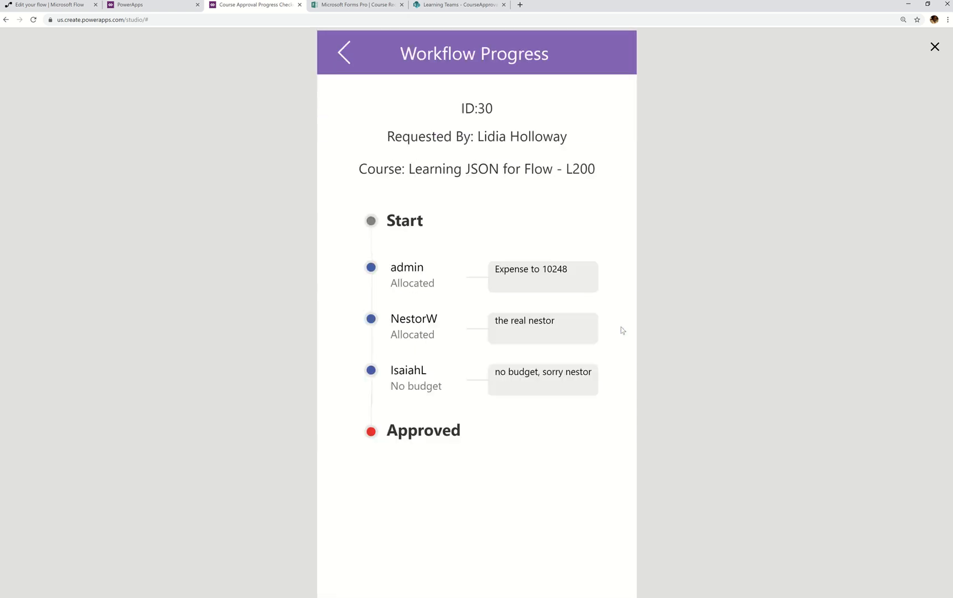
click(346, 56)
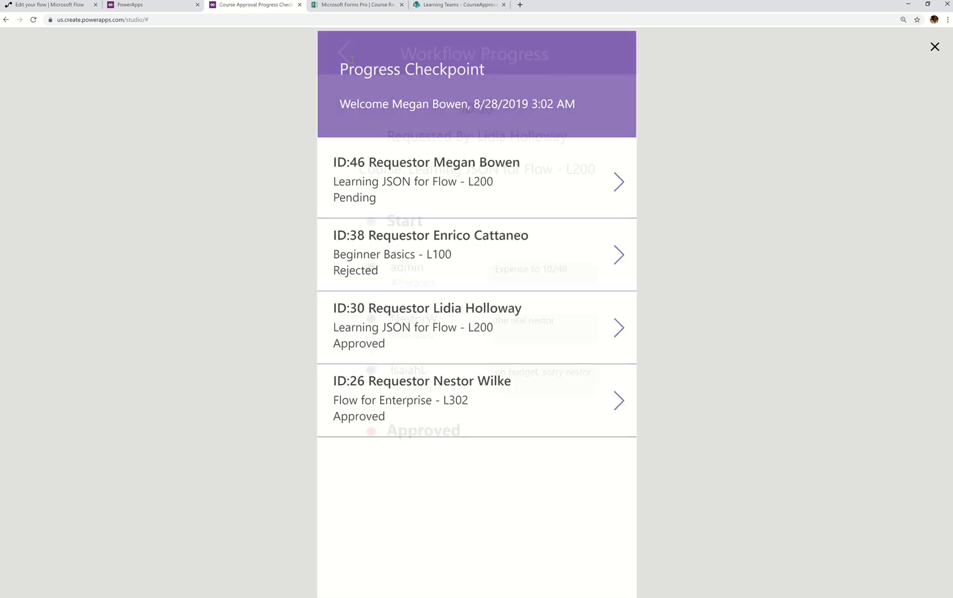
click(624, 269)
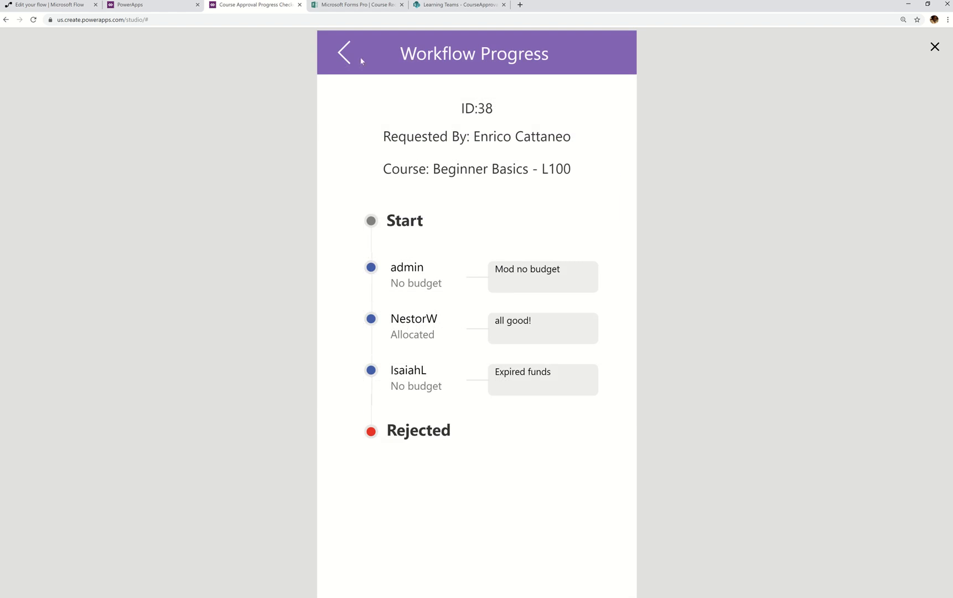
click(344, 53)
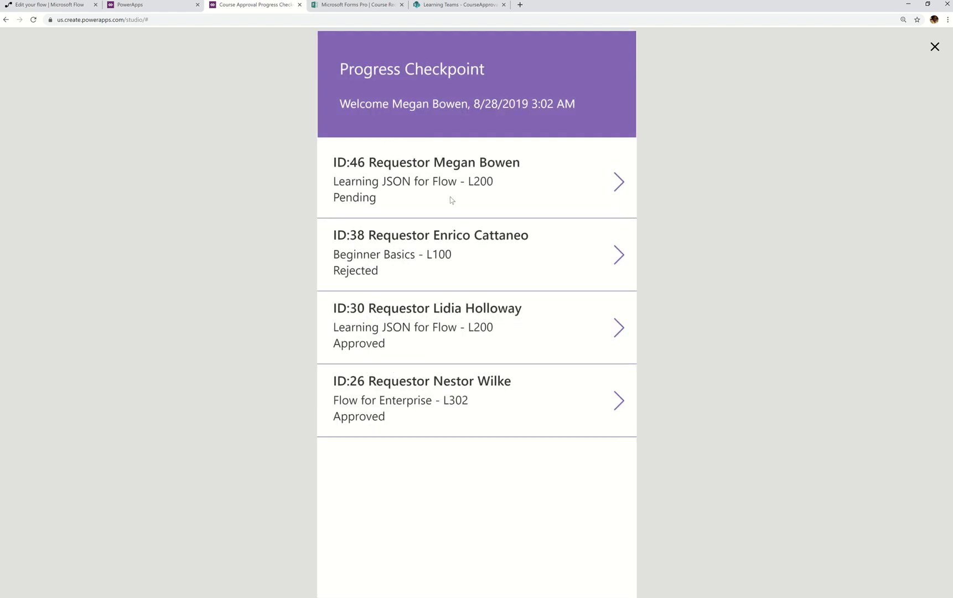
click(618, 187)
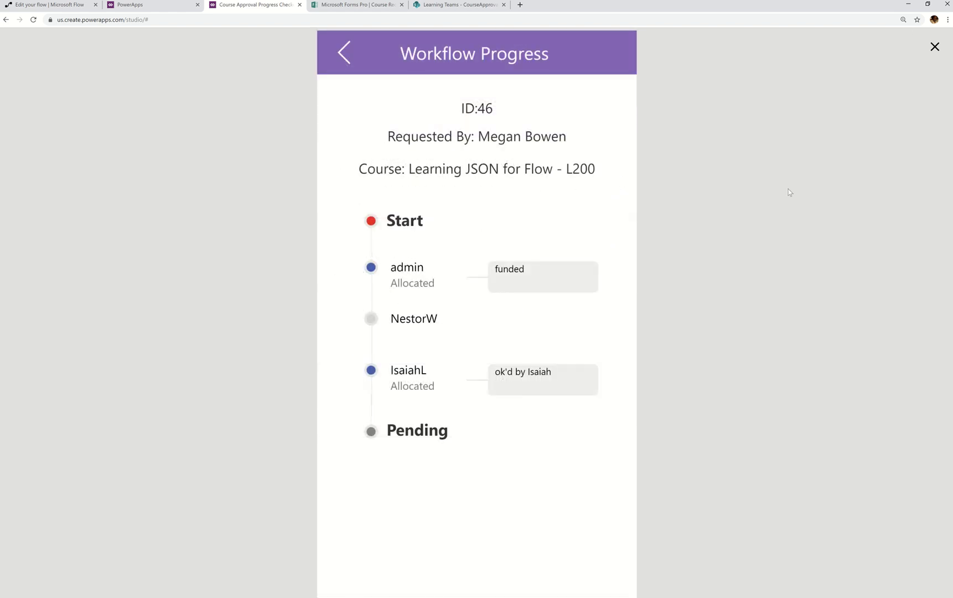
click(935, 47)
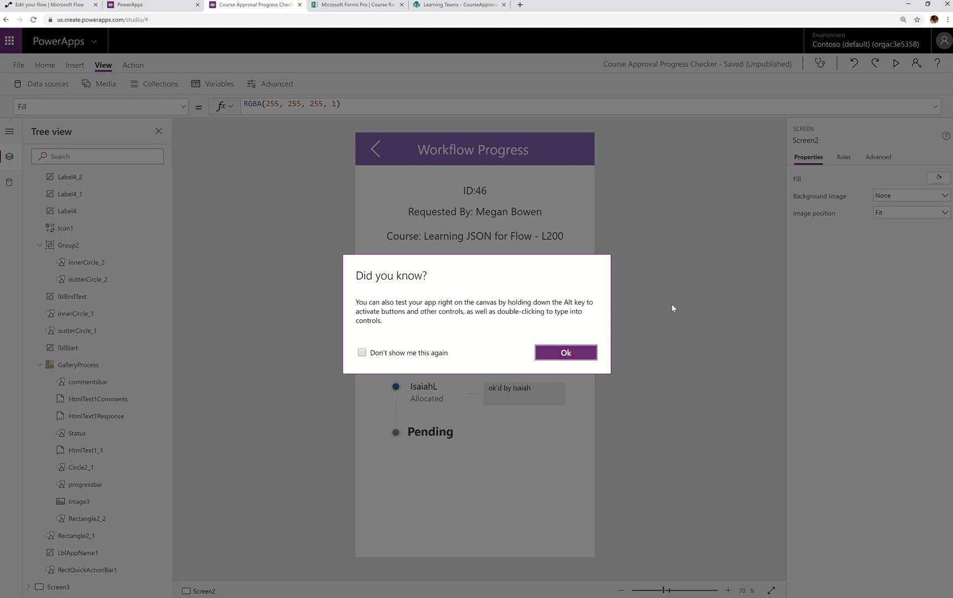
click(576, 353)
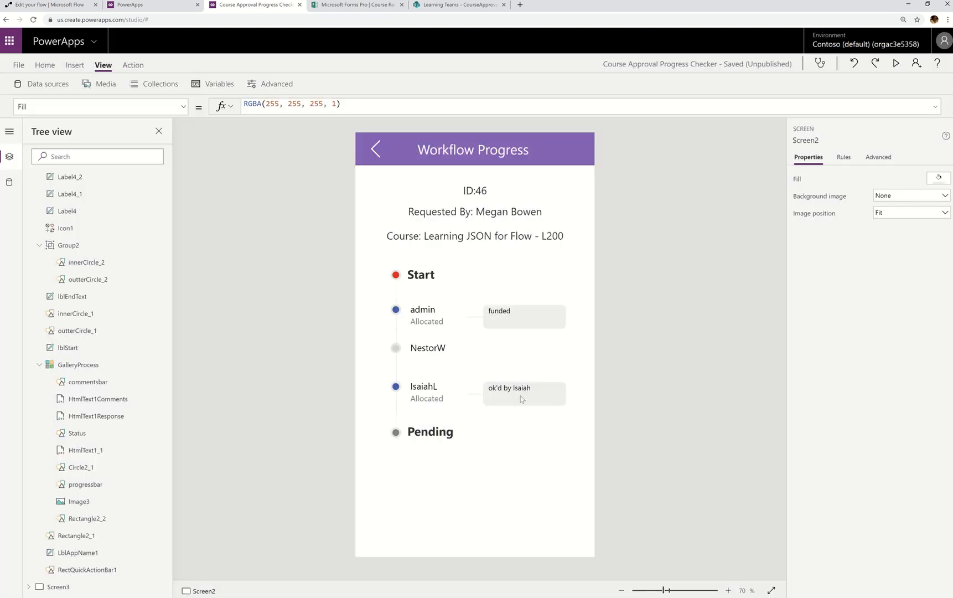
Step: Show the Y formula of lblEndText, the end status label, and review how its GalleryProcess.Y part evaluates
click(428, 437)
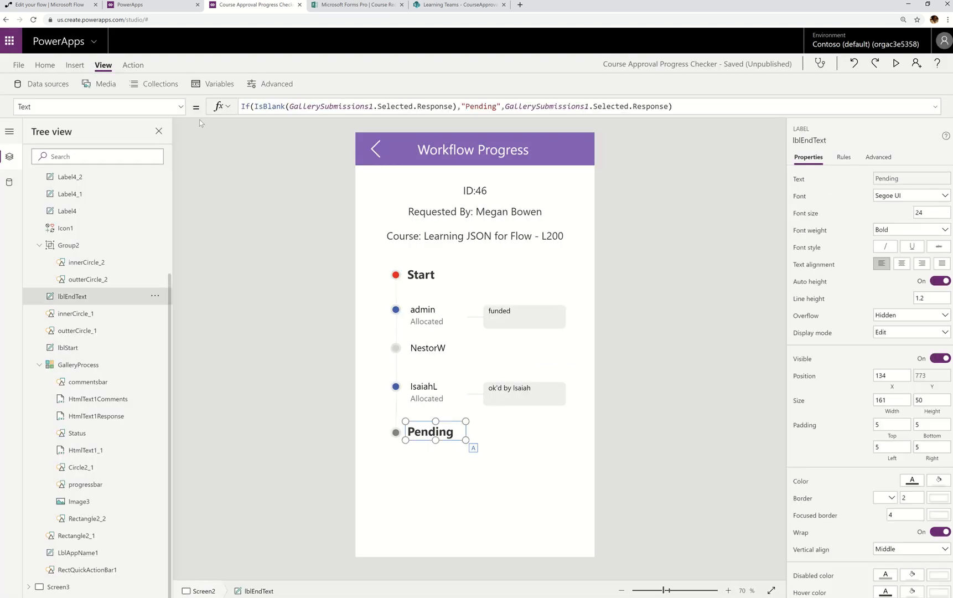
click(178, 114)
scroll(121, 327, down, 10)
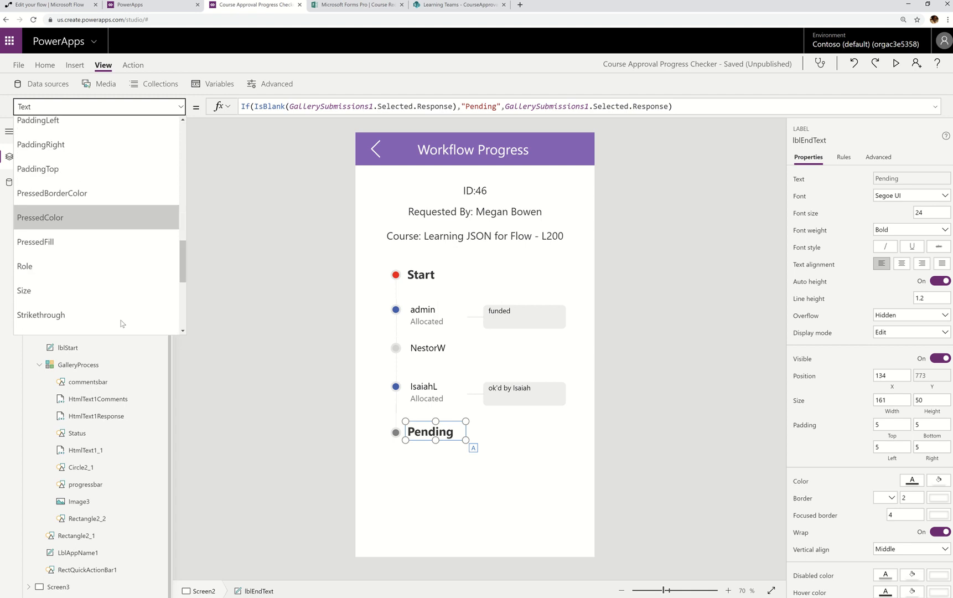
click(122, 323)
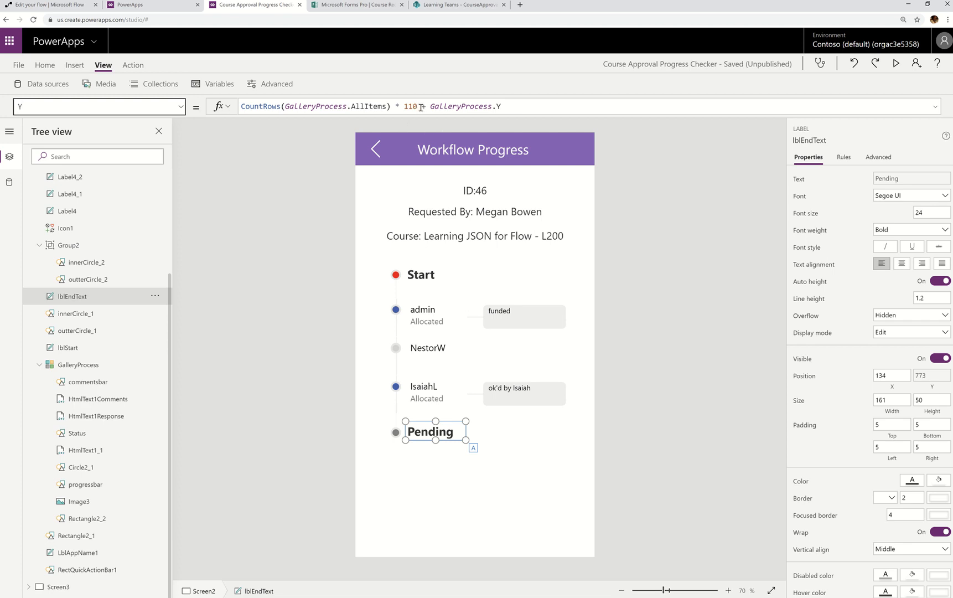
click(506, 106)
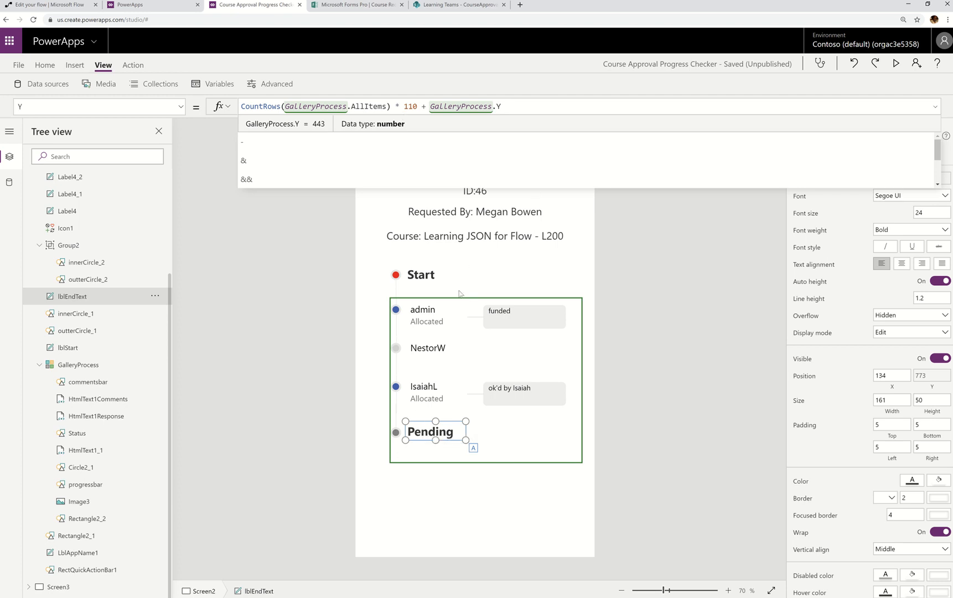
click(690, 301)
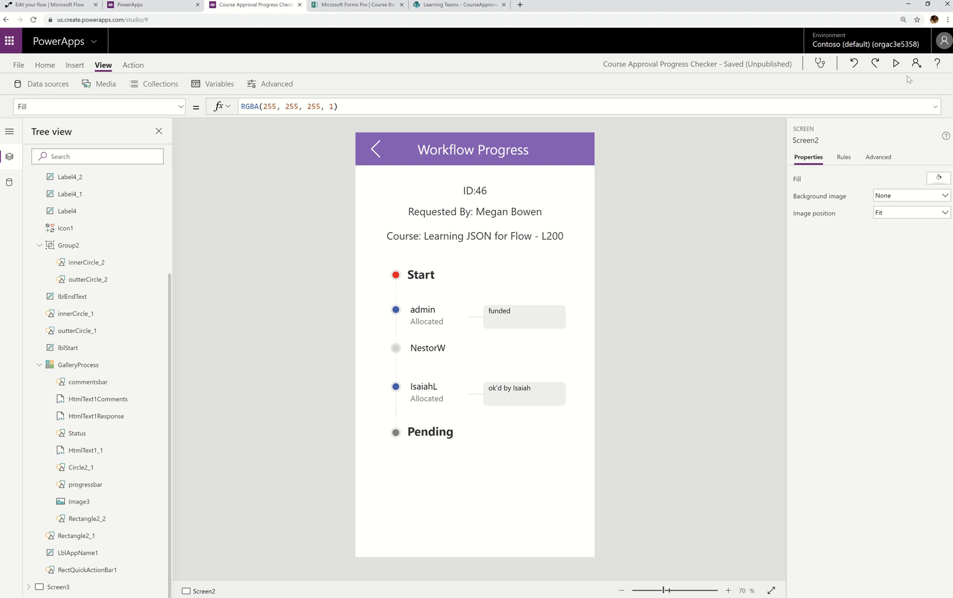
Step: Preview the app, go back to the Progress Checkpoint request list, and return to editing
click(896, 63)
click(354, 63)
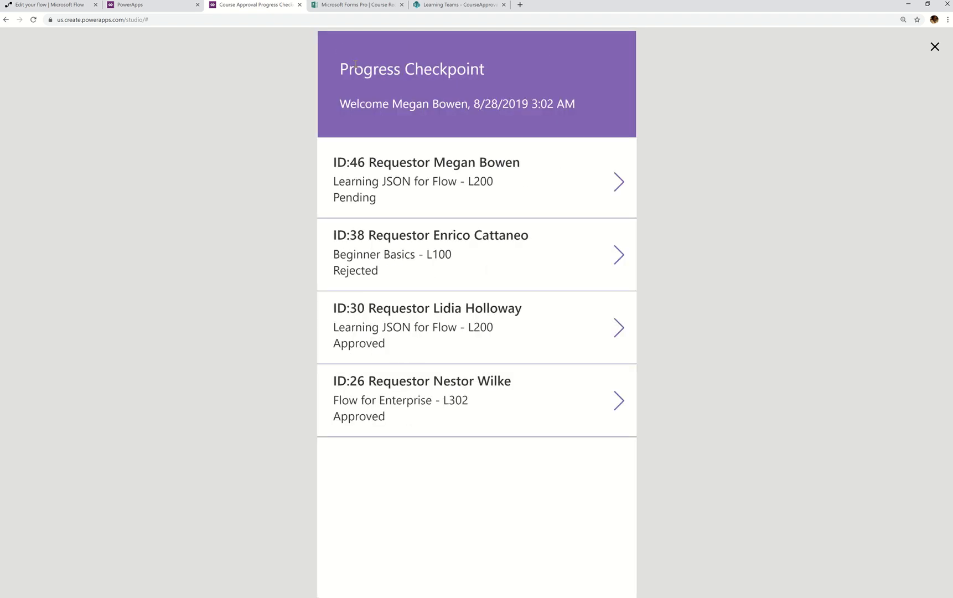
click(936, 46)
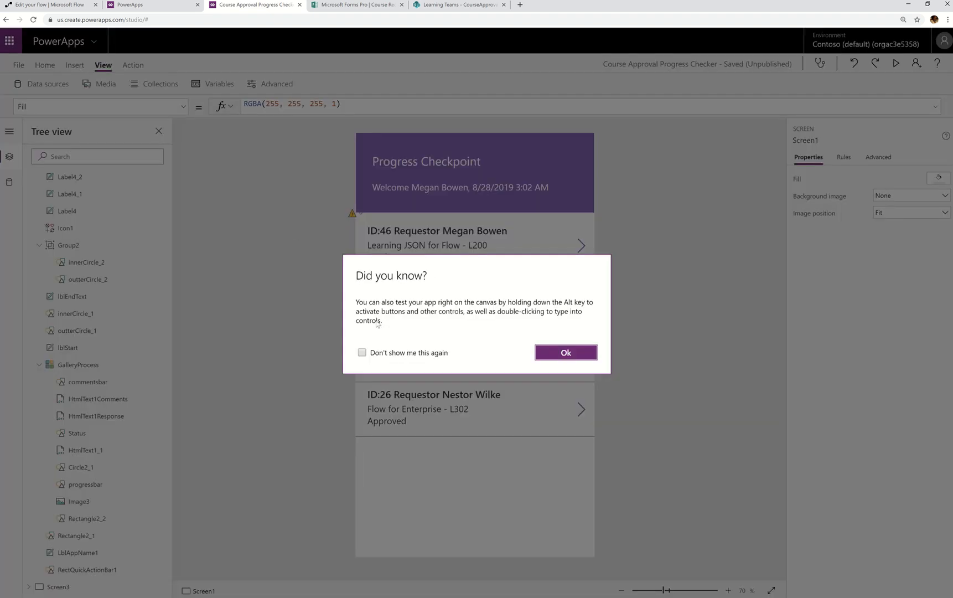
click(565, 352)
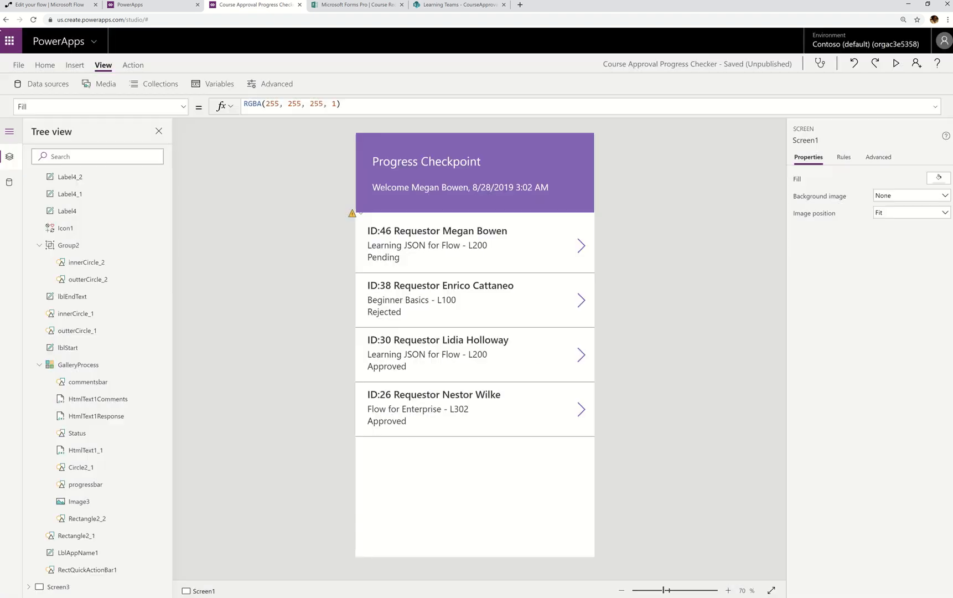
Step: Save and publish the Course Approval Progress Checker app
click(19, 65)
click(129, 186)
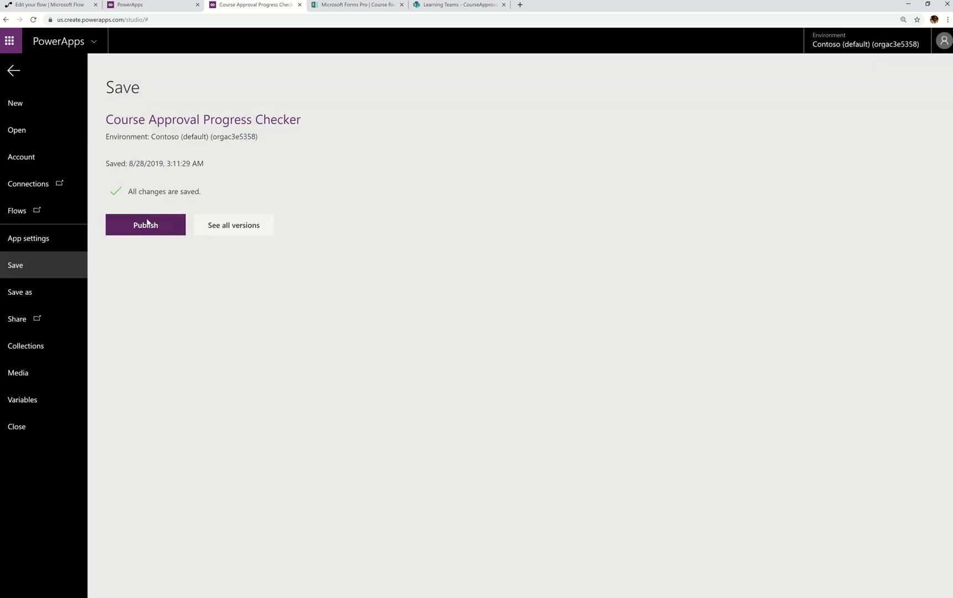
click(147, 221)
click(469, 380)
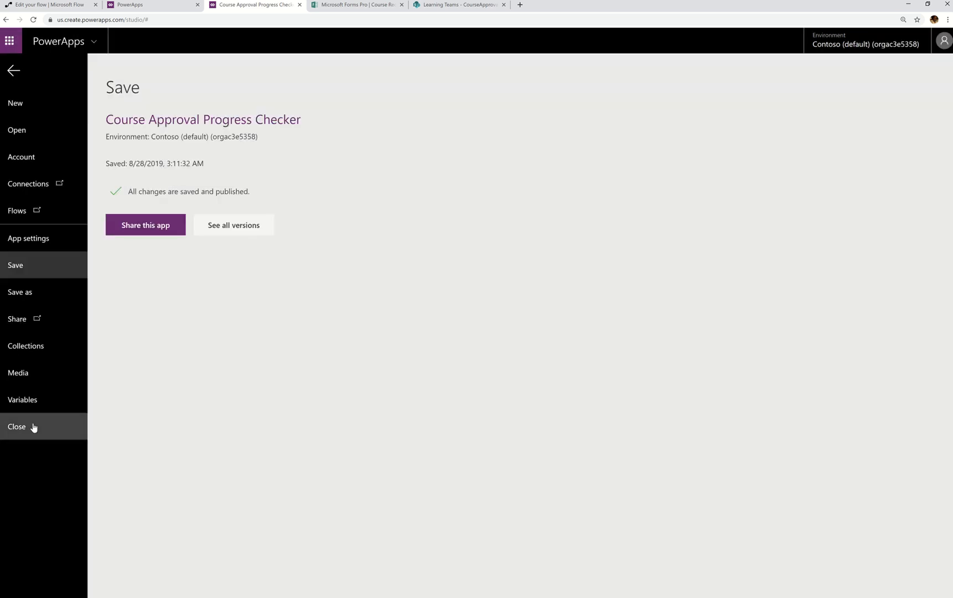
Step: Close the published app and its browser tab, leaving the site
click(34, 427)
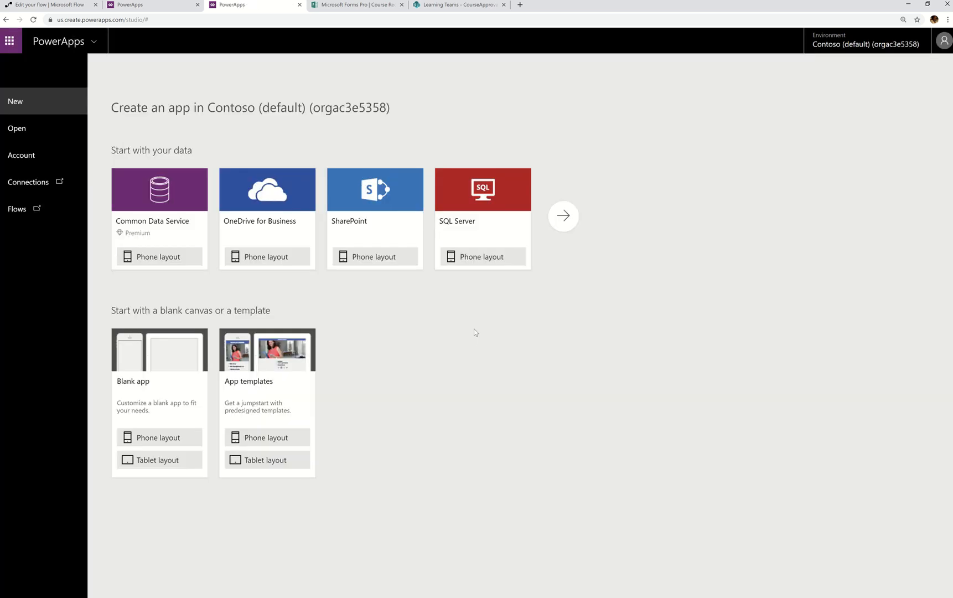
click(300, 4)
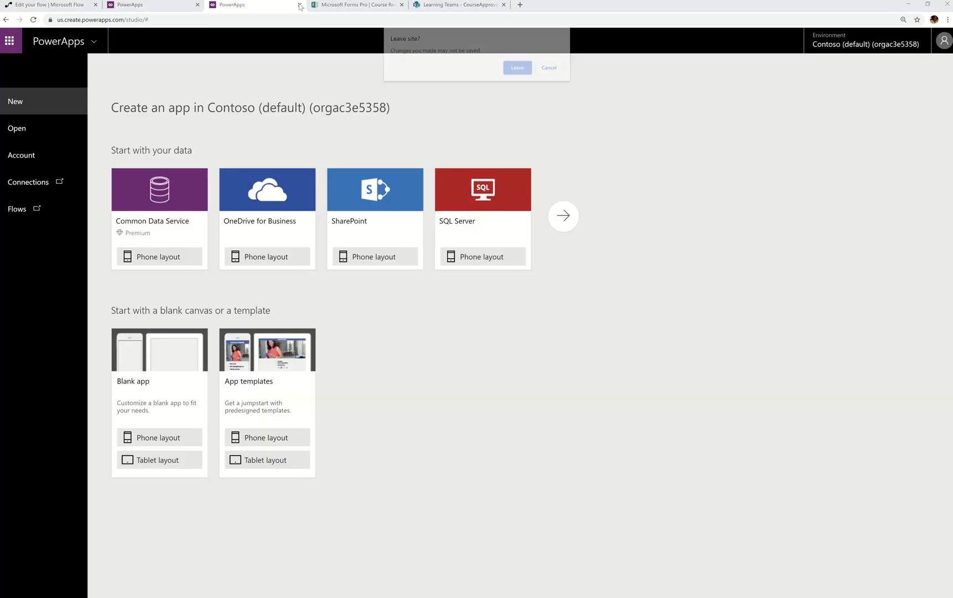
click(518, 68)
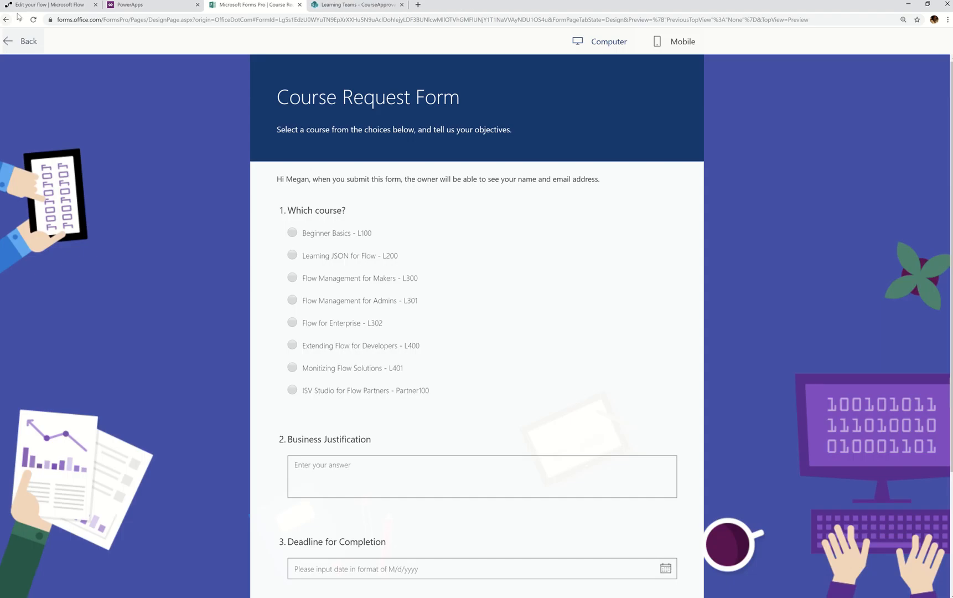
Step: Switch to the CourseApprovalsSimplified flow, collapse the Scope to Wait for Approval and Capture Responses, and review the sequence of actions
click(34, 5)
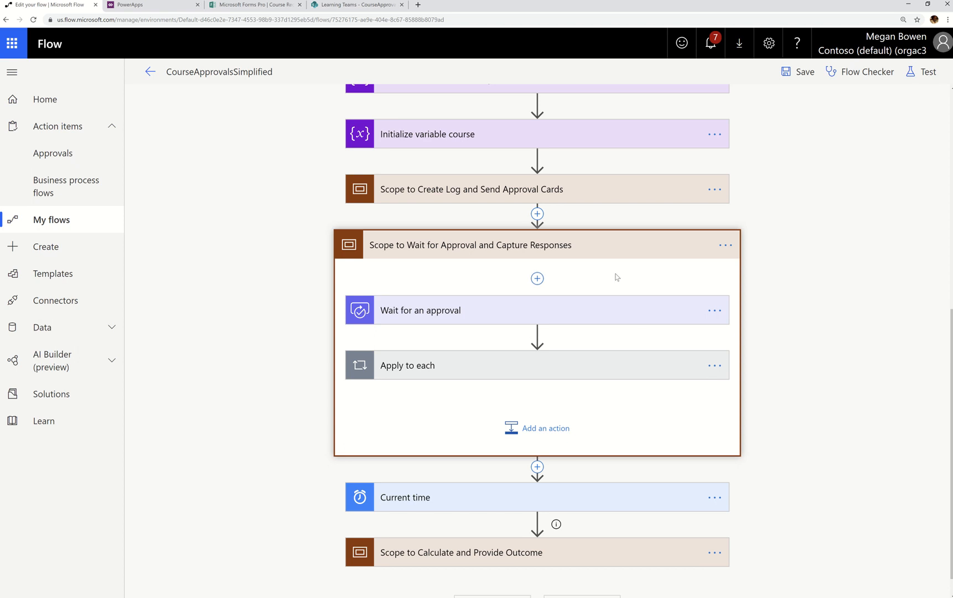
click(675, 244)
scroll(677, 265, up, 8)
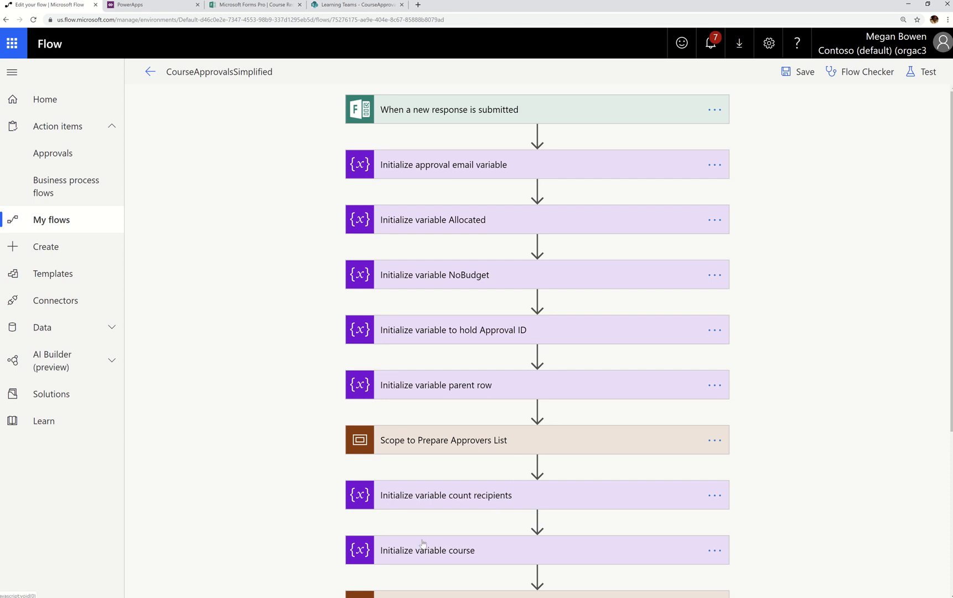
scroll(435, 567, down, 2)
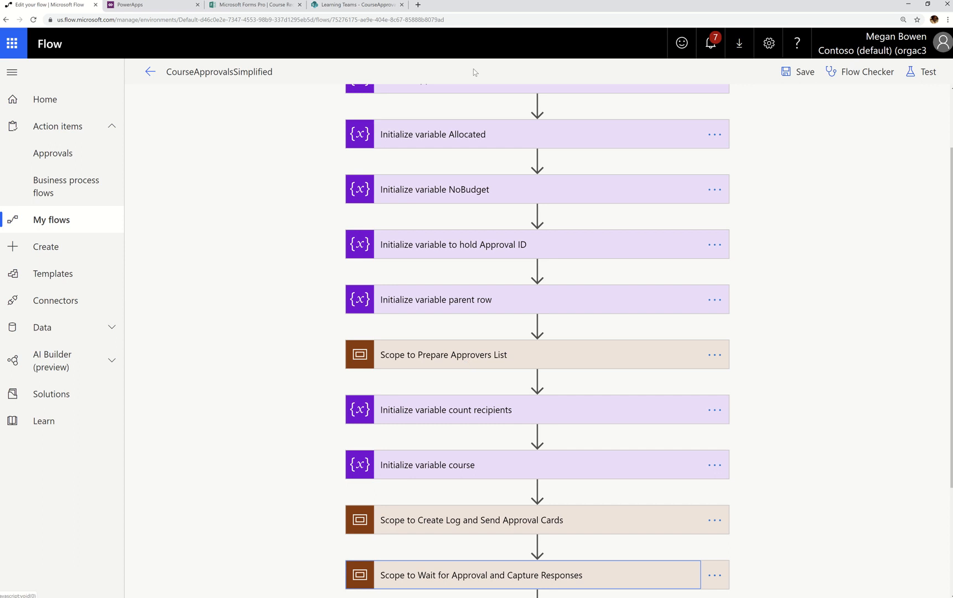
scroll(477, 188, up, 2)
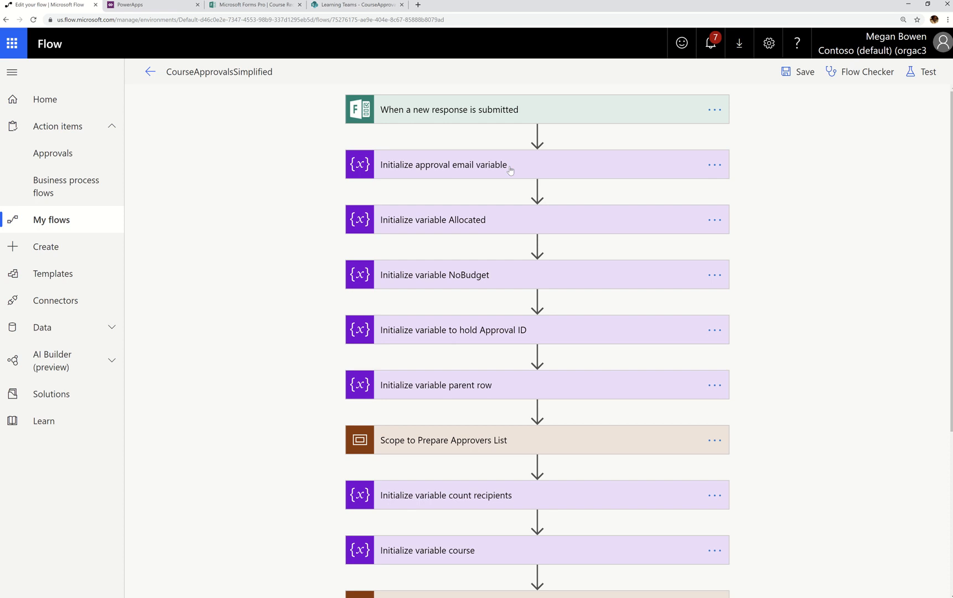
Step: Examine the settings of the Initialize approval email variable and Initialize variable Allocated actions, collapsing each one
click(478, 173)
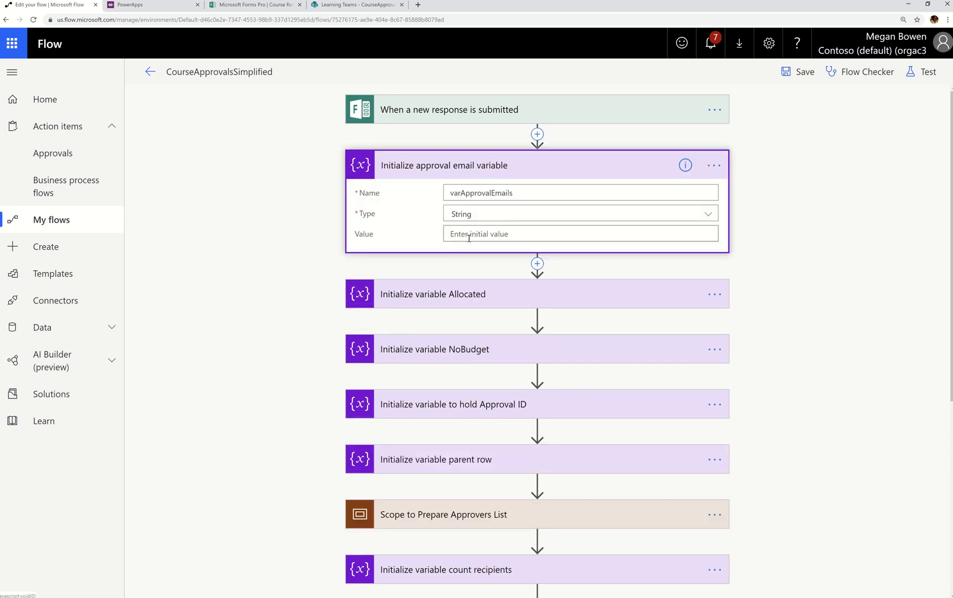
click(513, 163)
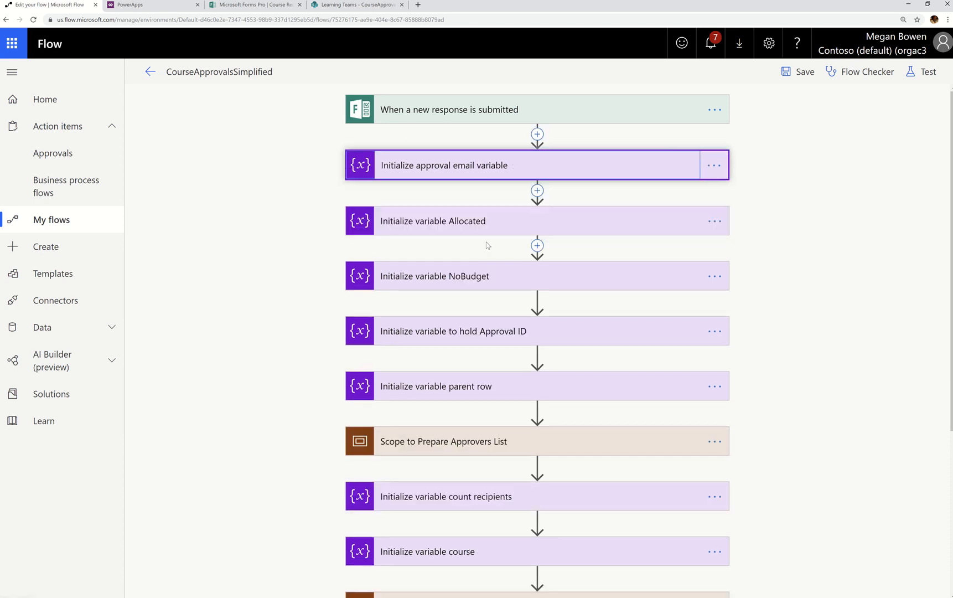
click(484, 244)
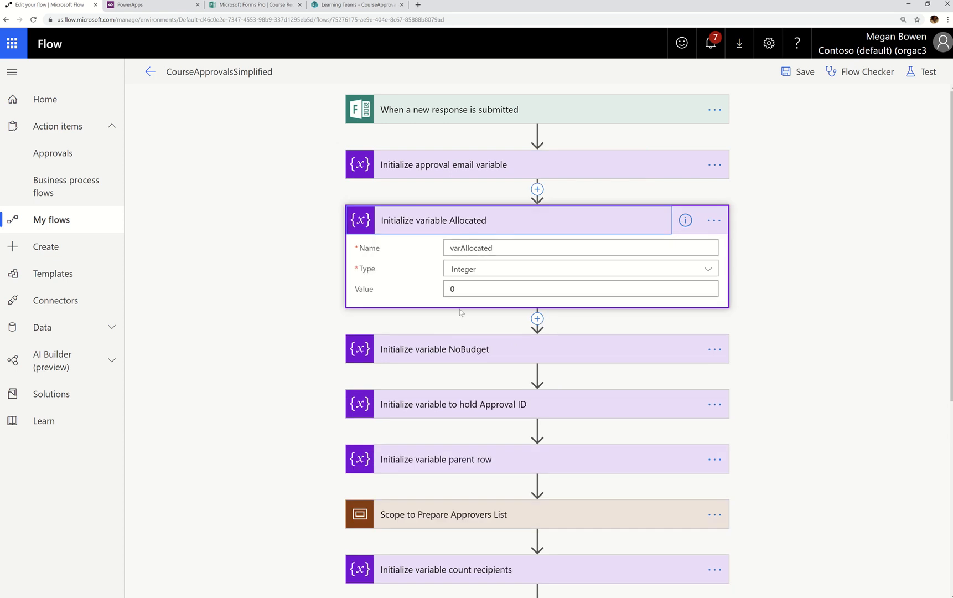
click(502, 222)
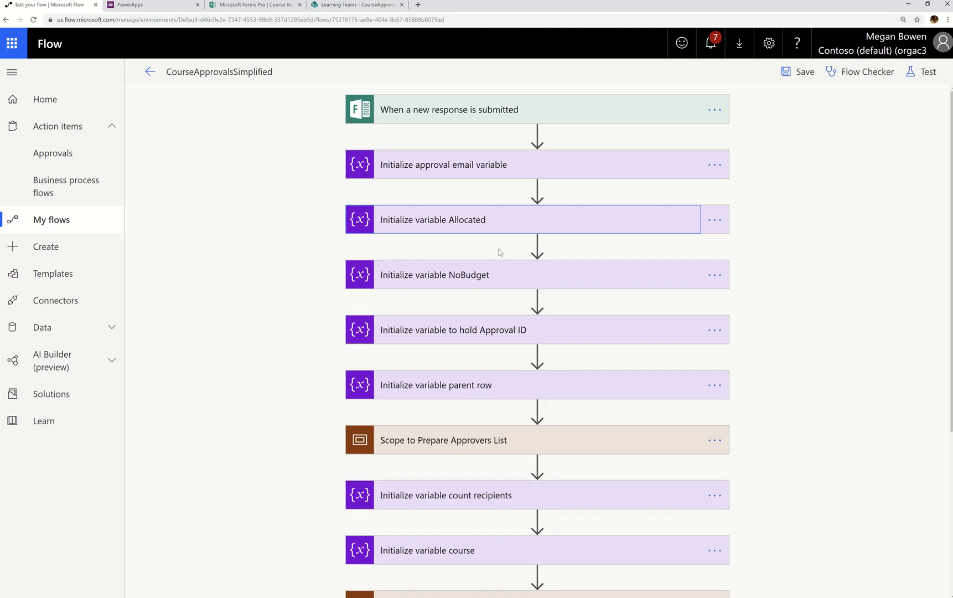
Step: Examine the settings of the actions that initialize the NoBudget, Approval ID and parent row variables
click(486, 284)
scroll(526, 327, down, 2)
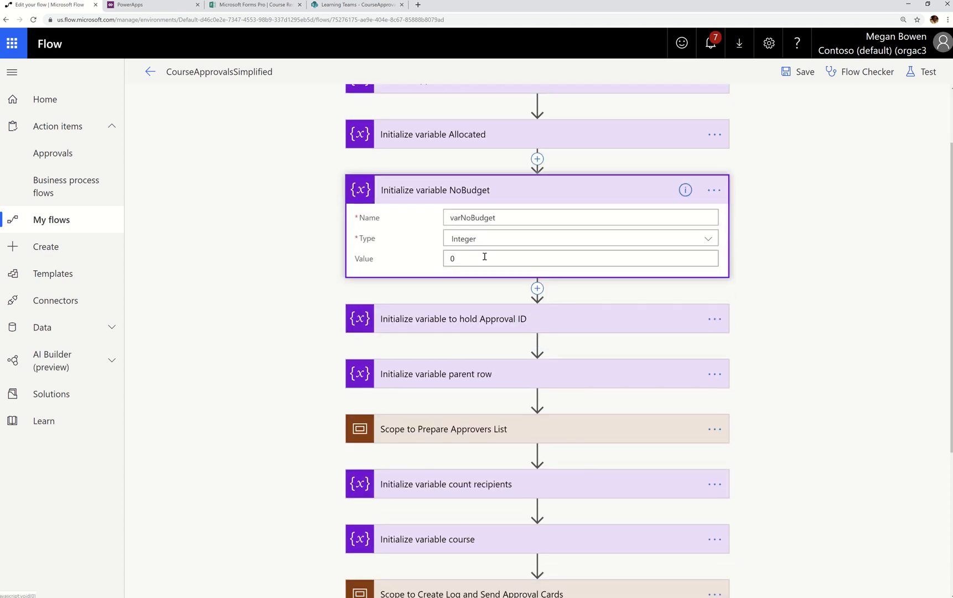
click(487, 326)
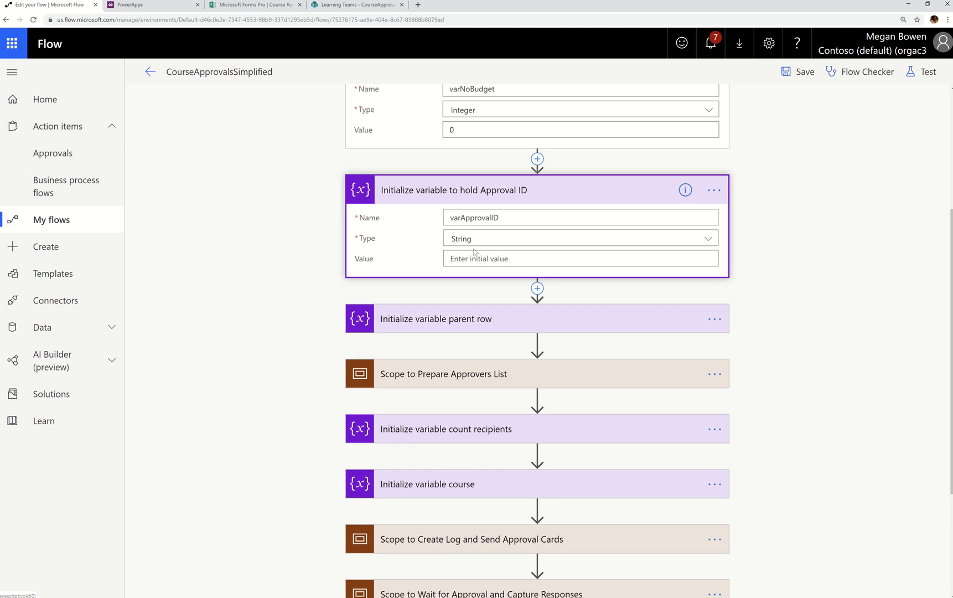
click(491, 190)
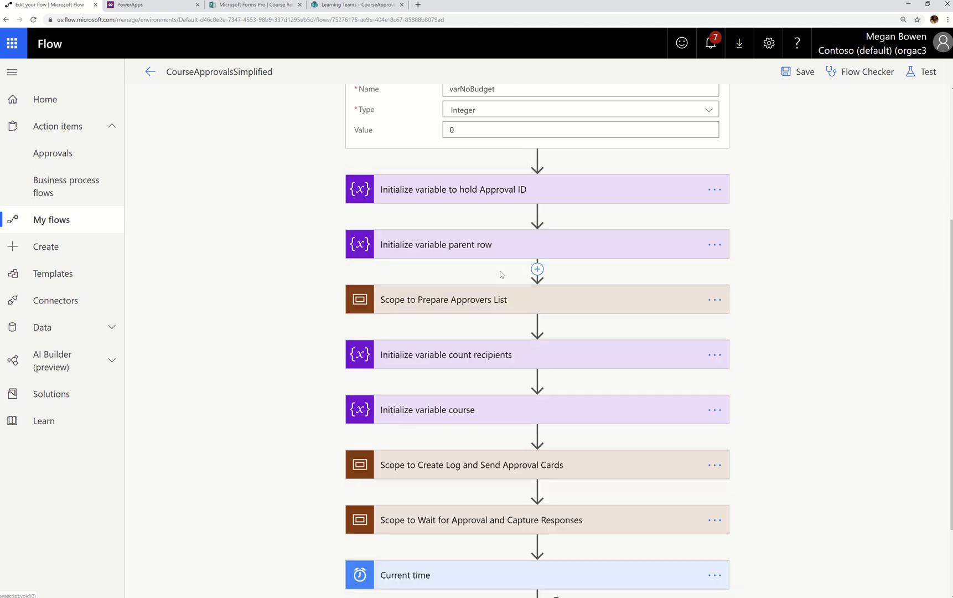
click(501, 242)
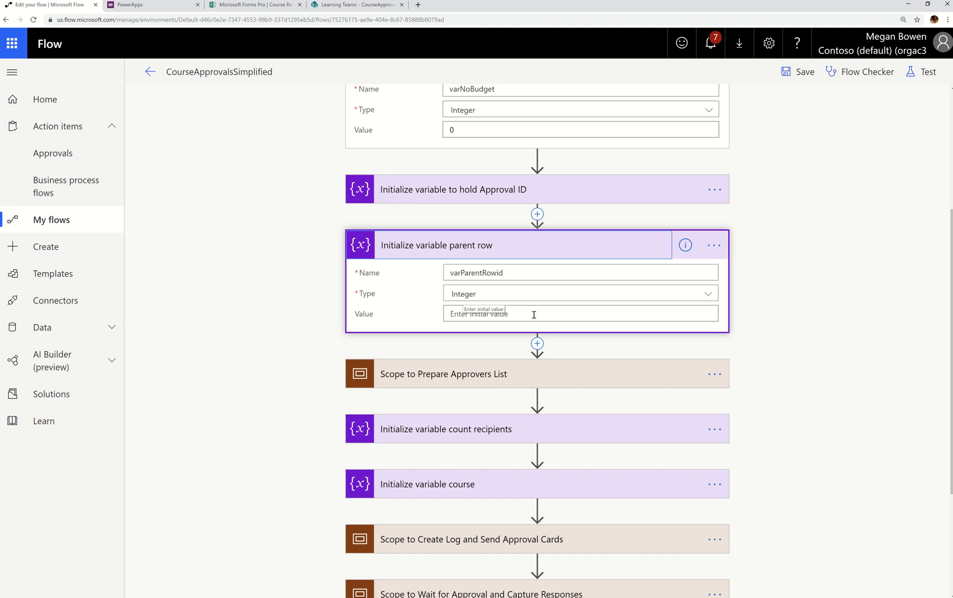
Step: Open the Scope to Prepare Approvers List and examine its List group members action, including the advanced options
click(598, 247)
click(603, 311)
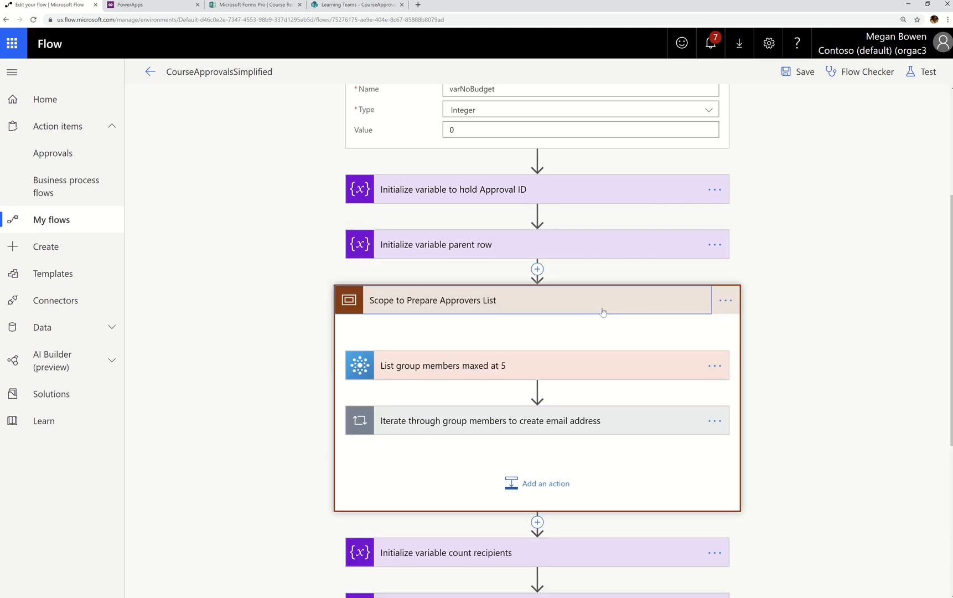
click(599, 371)
scroll(603, 374, down, 2)
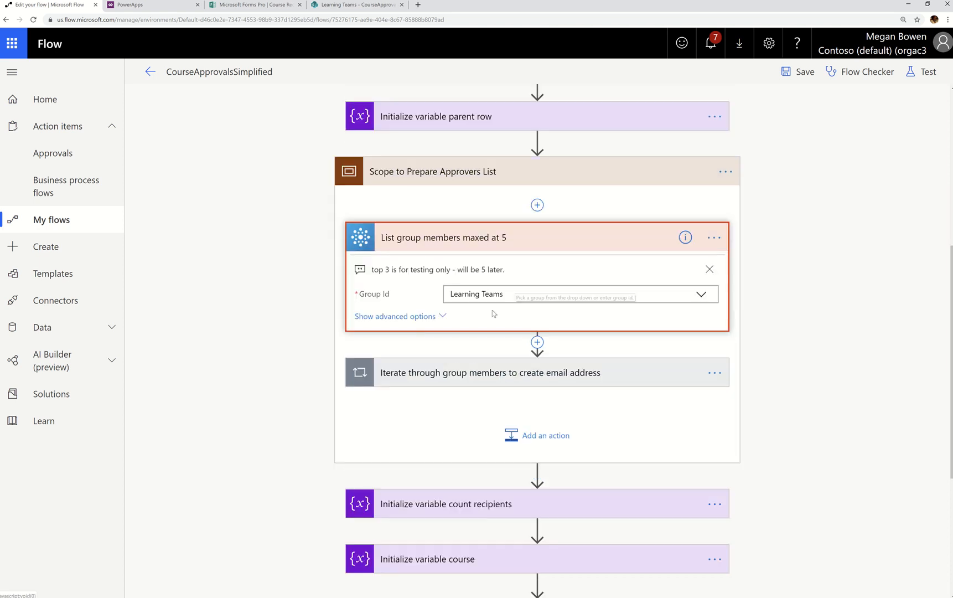
click(395, 315)
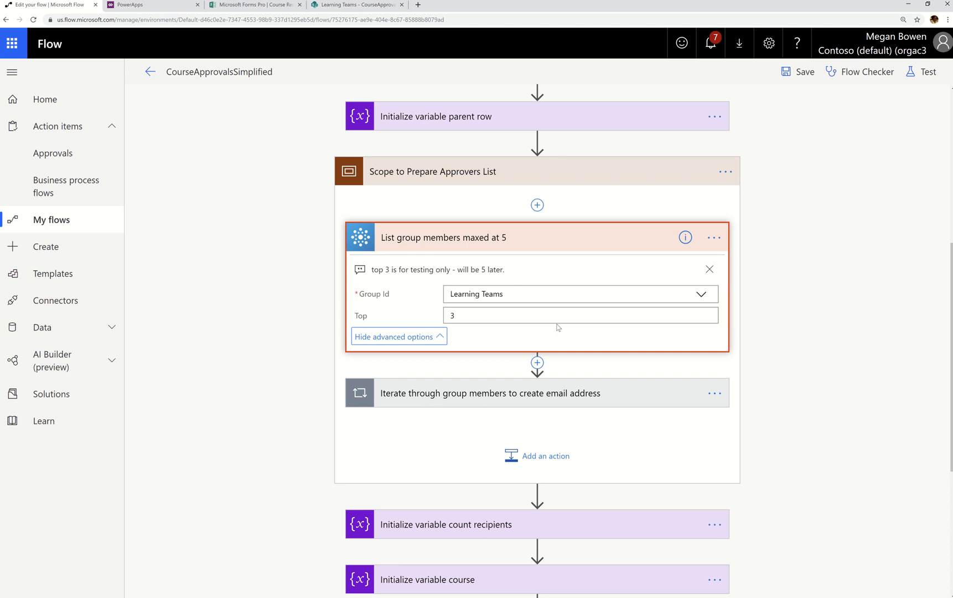
Step: Try a Top value of 2 in the List group members action, and restore it to 3
click(491, 320)
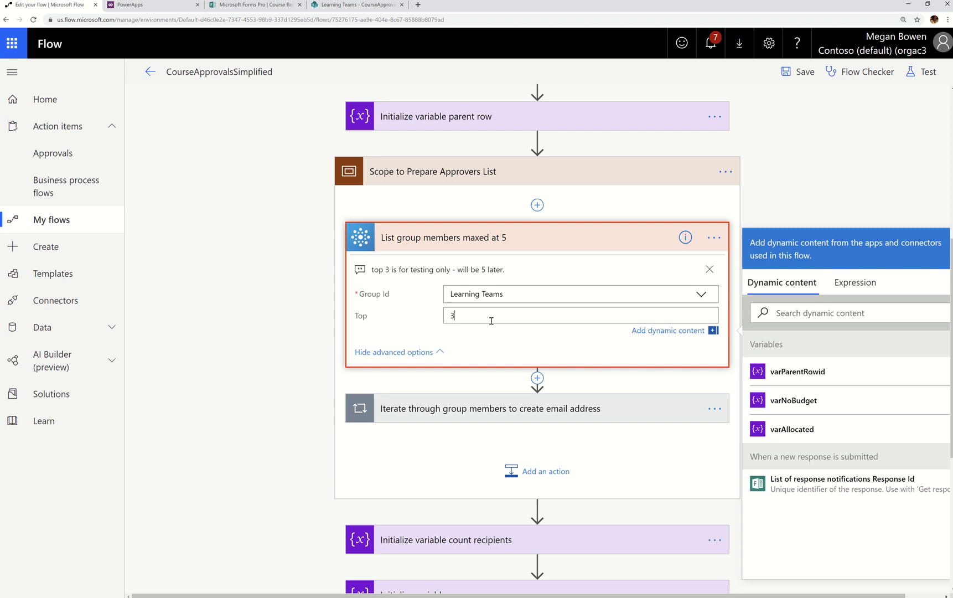
key(BackSpace)
text(2)
key(BackSpace)
text(3)
Step: Examine the Iterate through group members loop and its Append to email variable action, and collapse the Scope to Prepare Approvers List
click(428, 243)
click(467, 301)
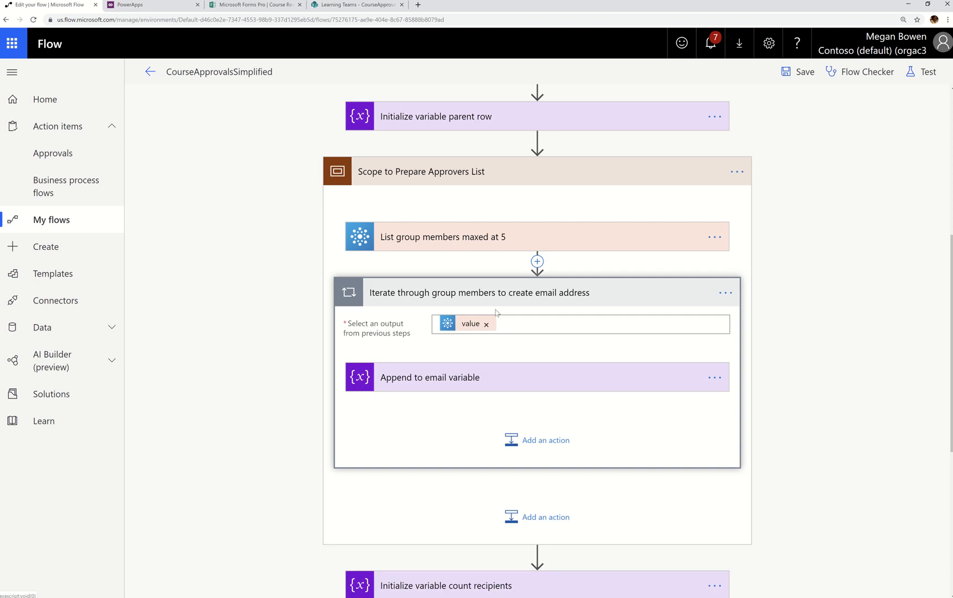
click(461, 372)
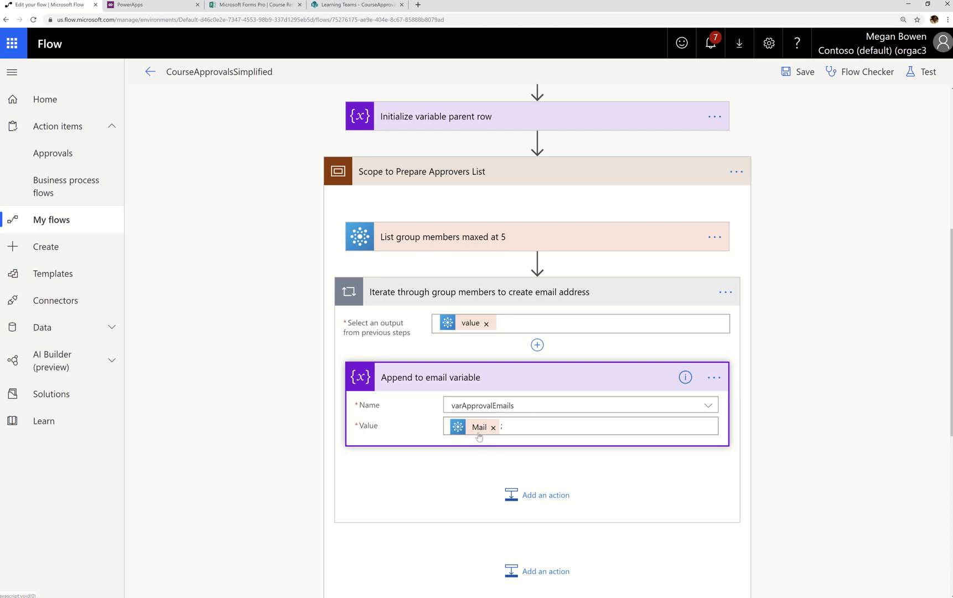
click(520, 431)
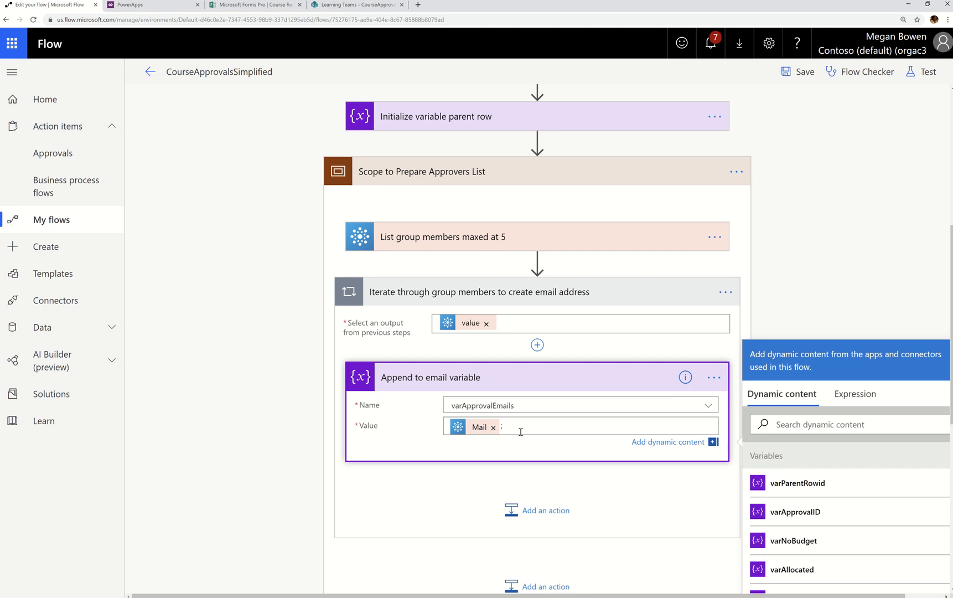
scroll(523, 437, down, 3)
click(564, 213)
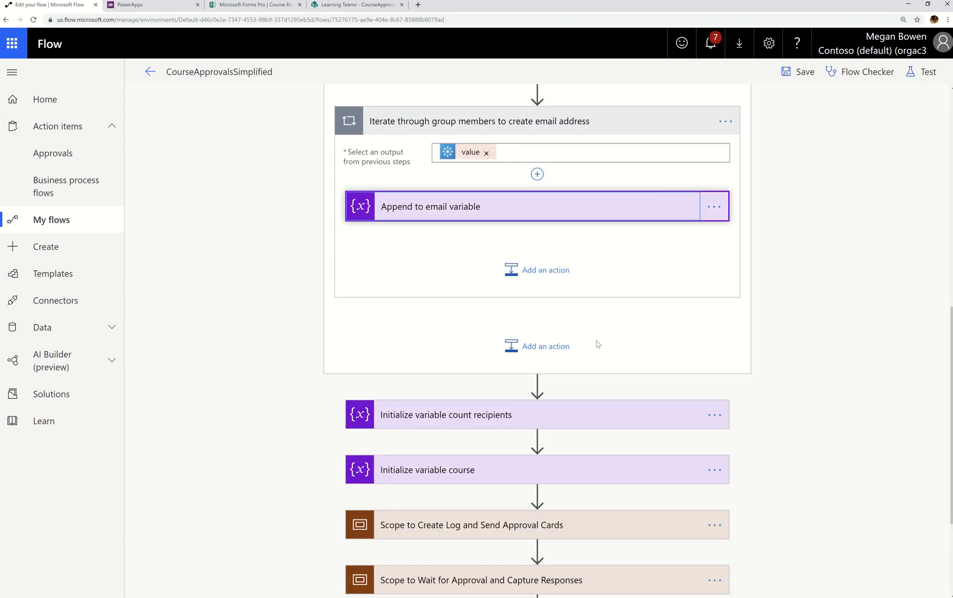
scroll(598, 342, down, 2)
scroll(627, 265, up, 5)
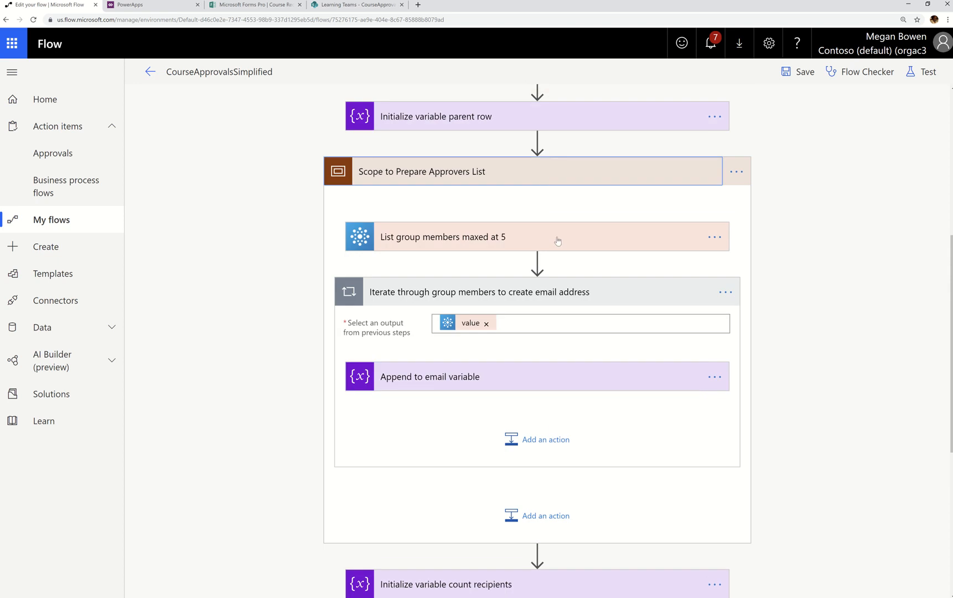
click(544, 173)
Step: Examine the Initialize variable count recipients action with its length expression and the Initialize variable course action, collapsing both
click(545, 247)
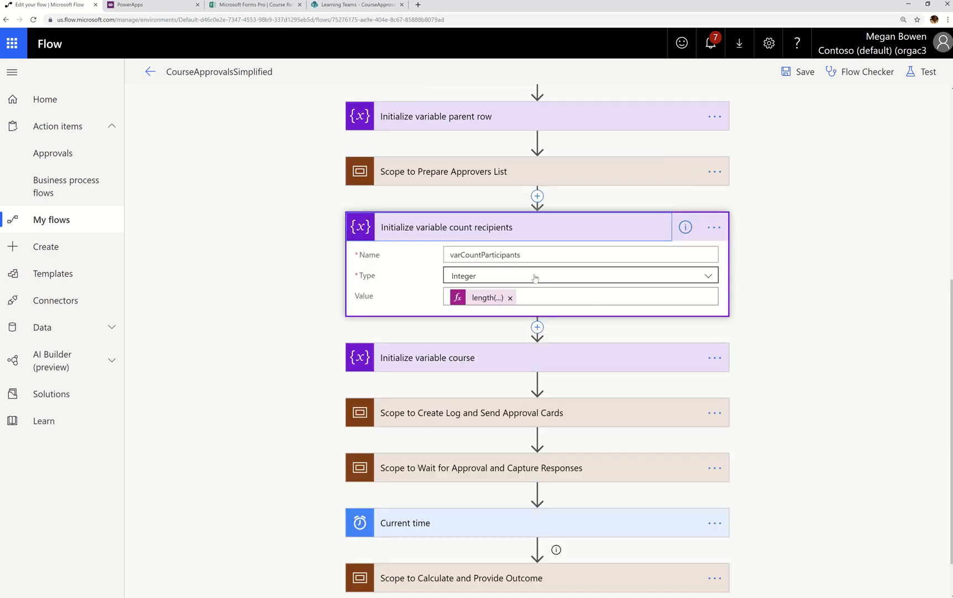
click(488, 298)
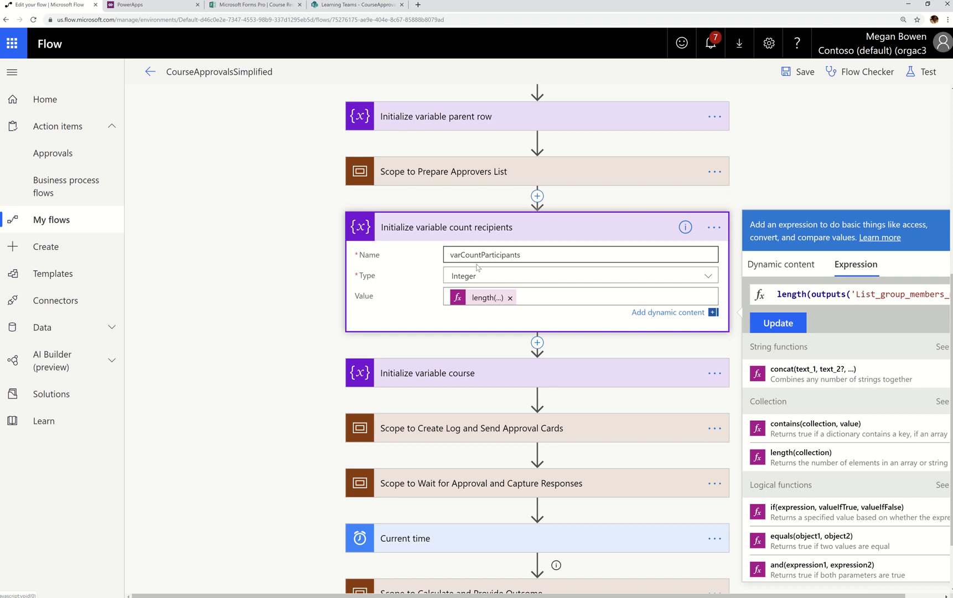
click(497, 228)
click(494, 300)
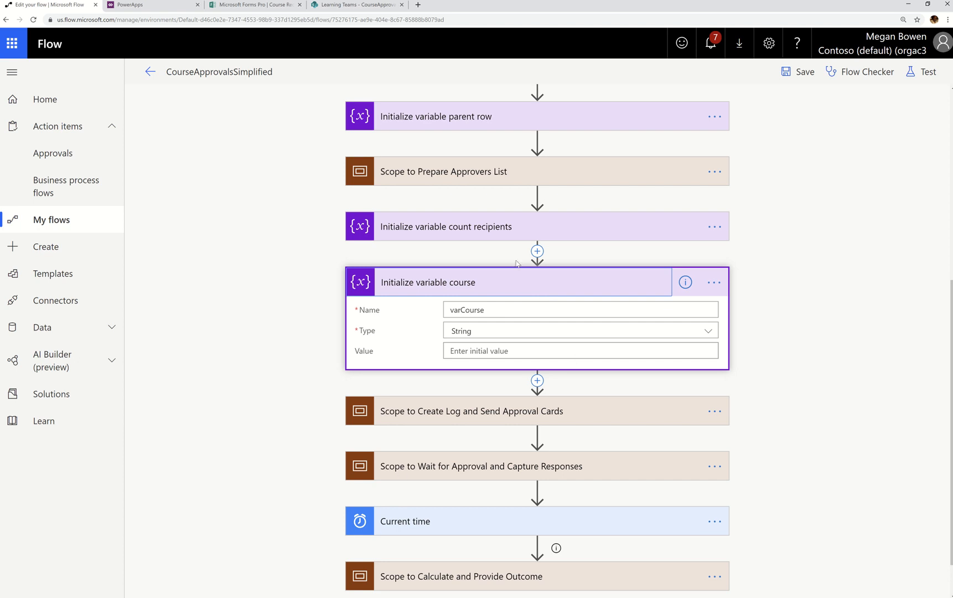
click(501, 281)
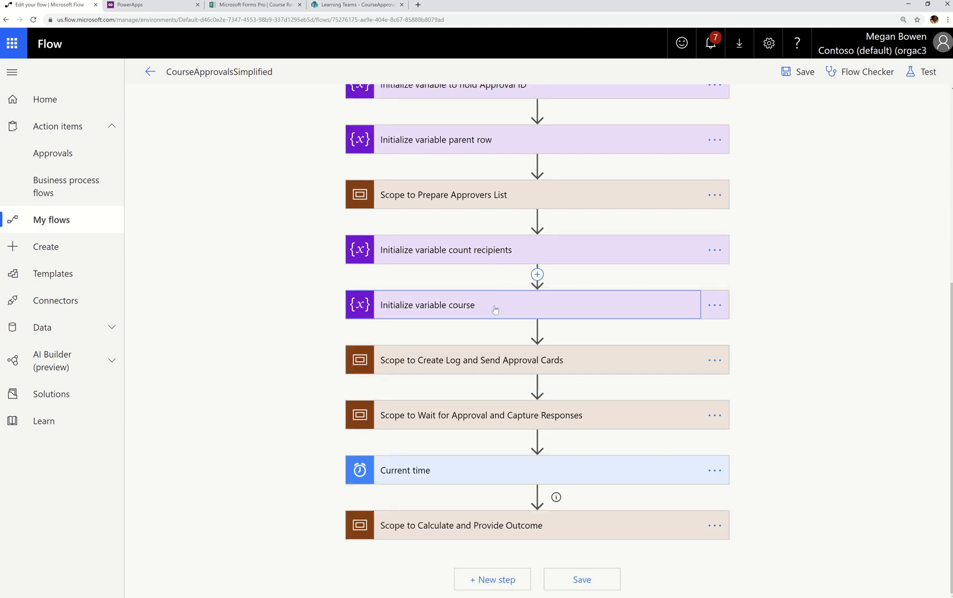
Step: Expand the Scope to Create Log and Send Approval Cards and its Apply to each loop, and review the sequence of actions
click(437, 365)
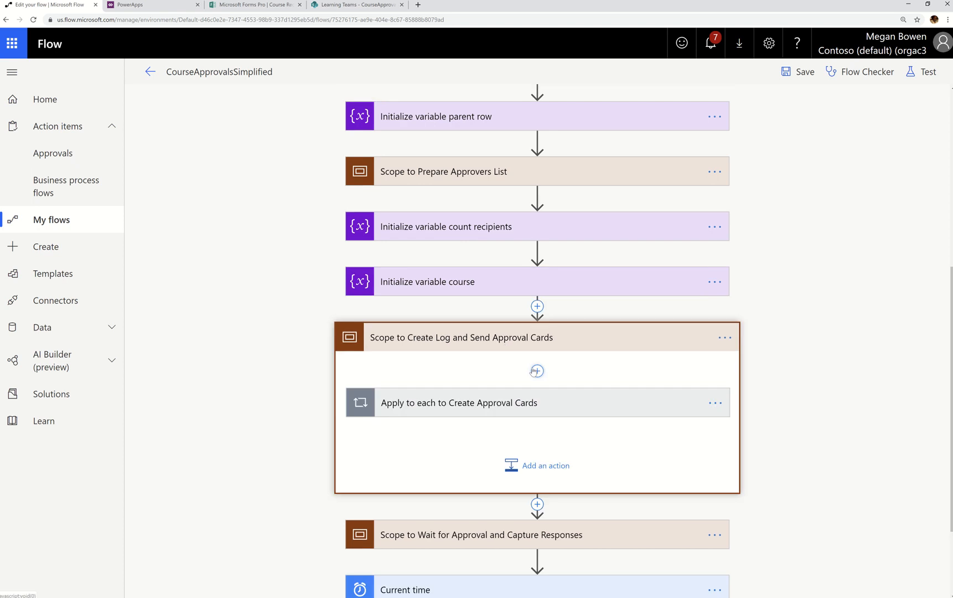
scroll(440, 266, down, 3)
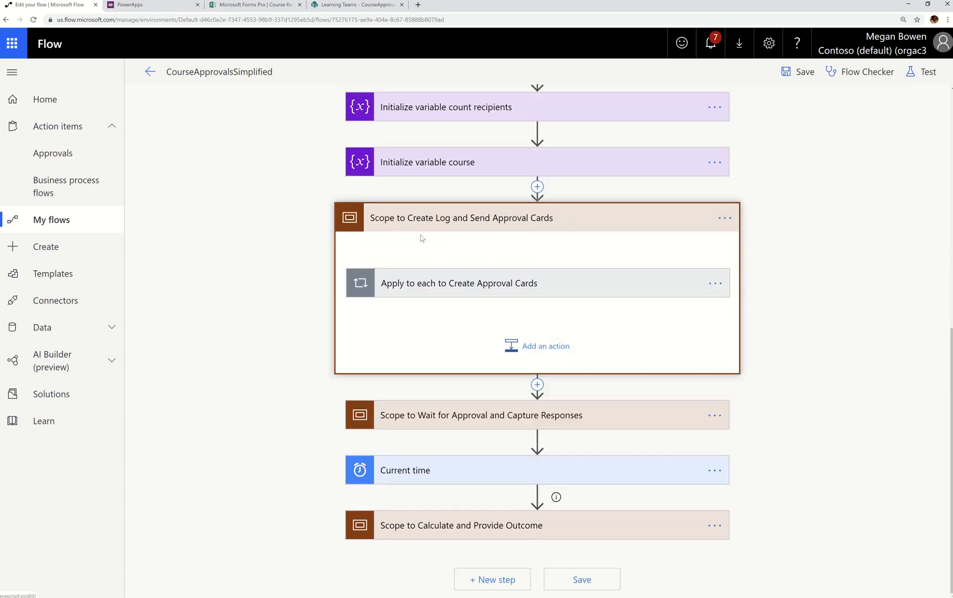
click(491, 283)
scroll(575, 327, down, 2)
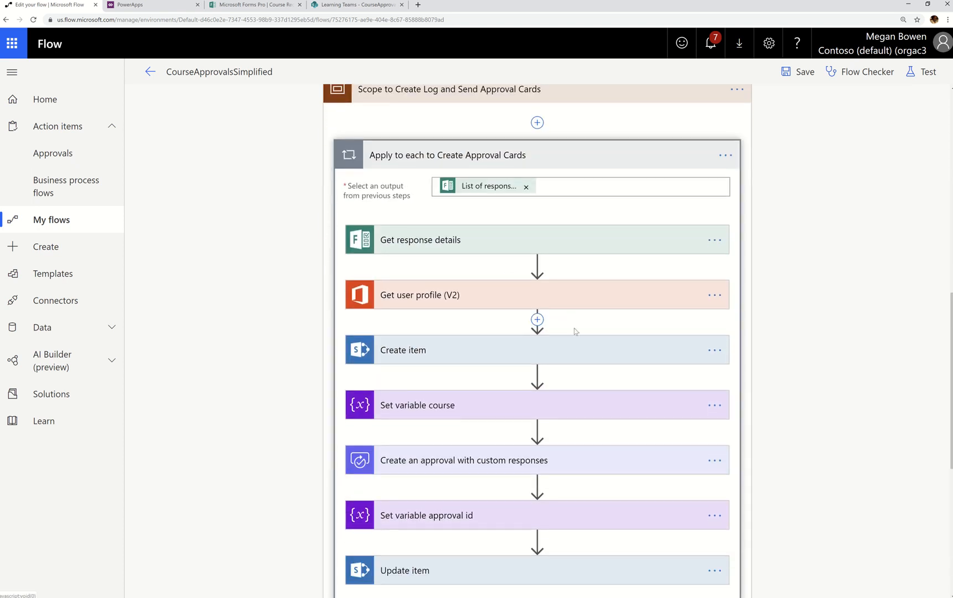
scroll(570, 285, up, 4)
scroll(569, 242, up, 6)
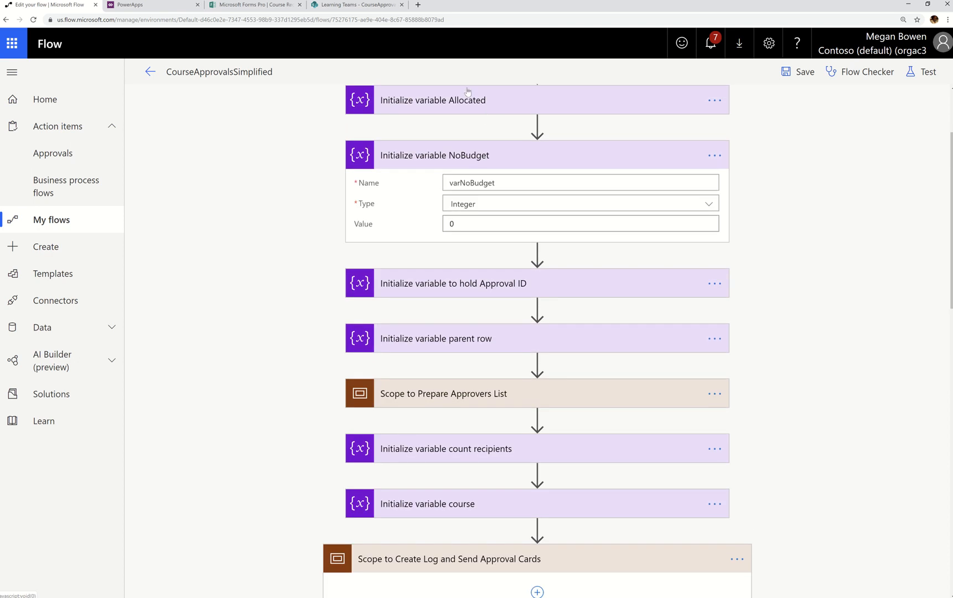
scroll(540, 277, down, 10)
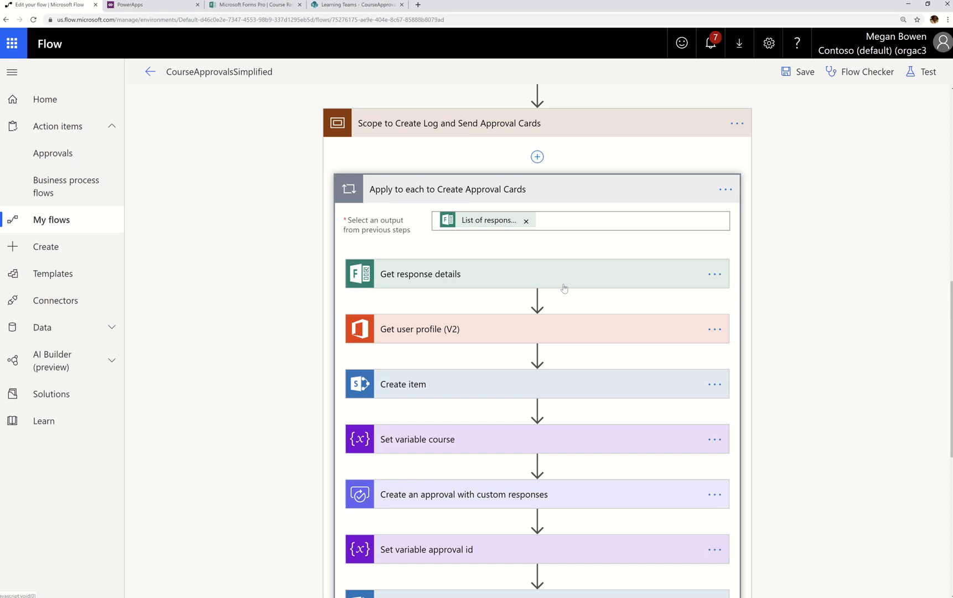
scroll(564, 285, down, 2)
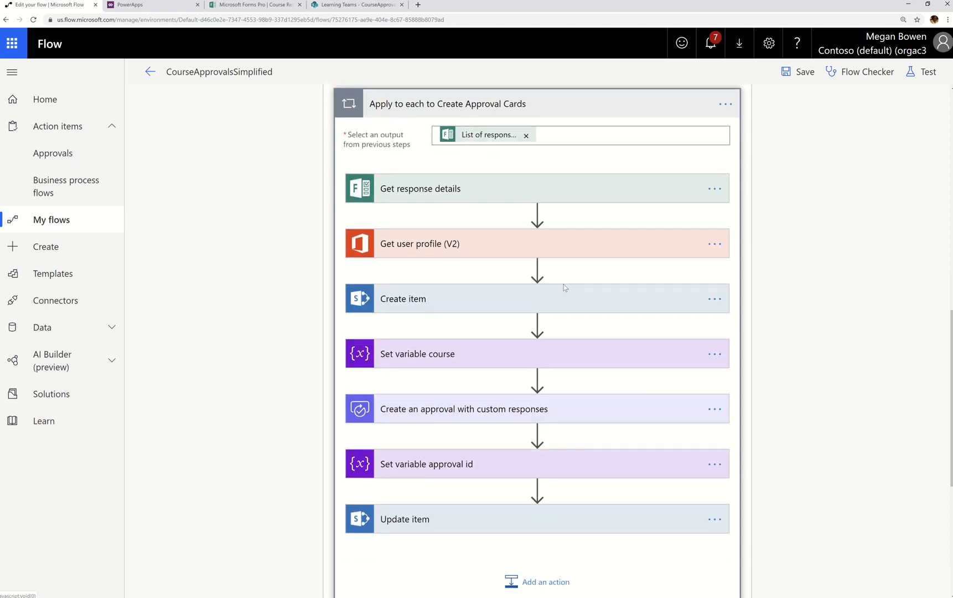
Step: Examine the User (UPN) setting of the Get user profile (V2) action, and collapse the action
click(477, 252)
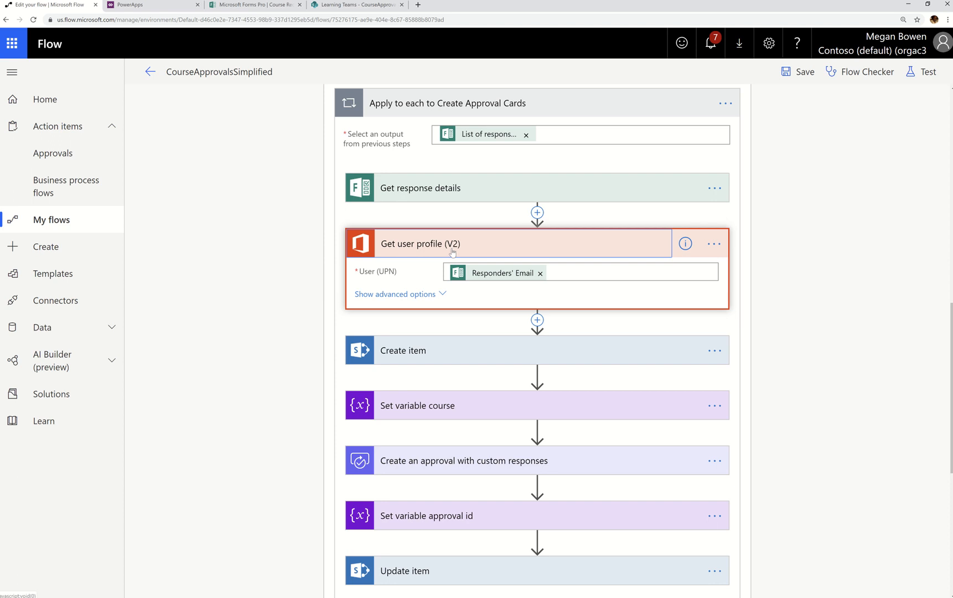
mouse_move(501, 277)
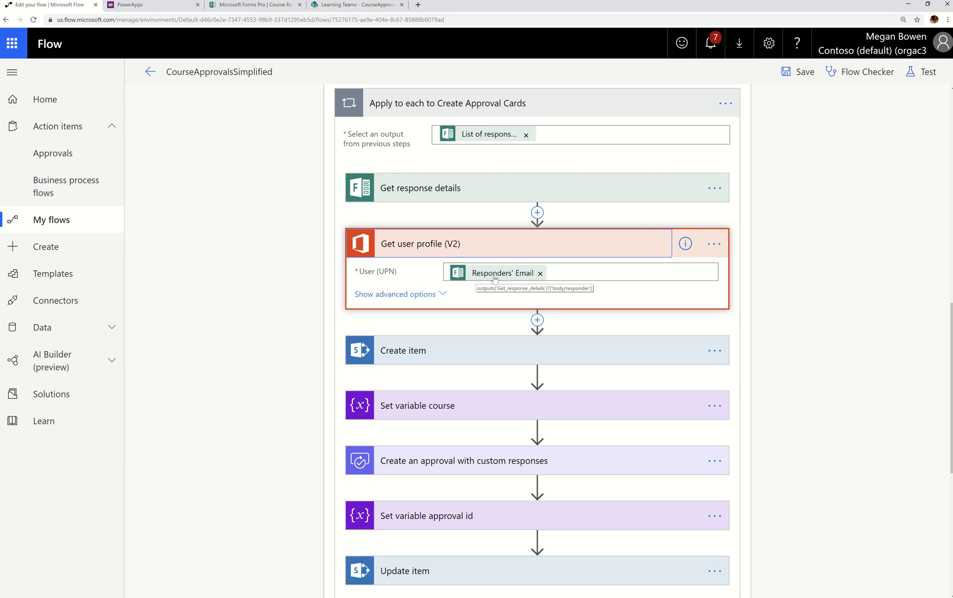
click(569, 251)
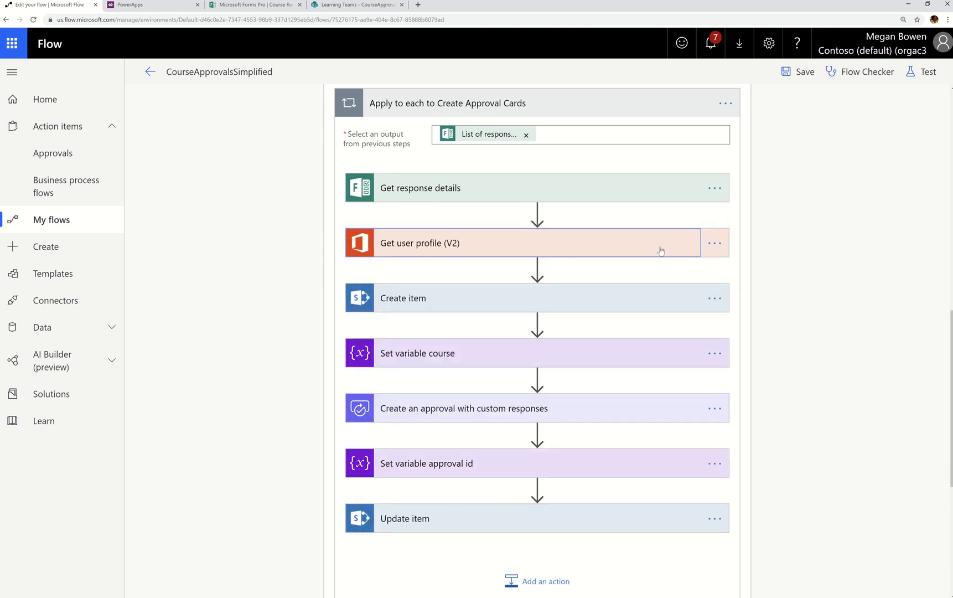
click(715, 245)
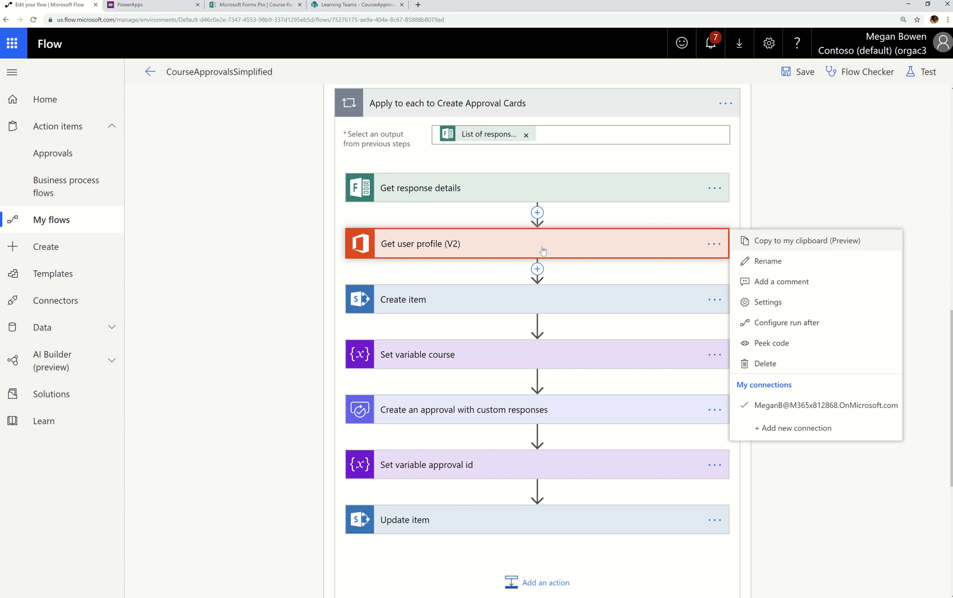
click(543, 250)
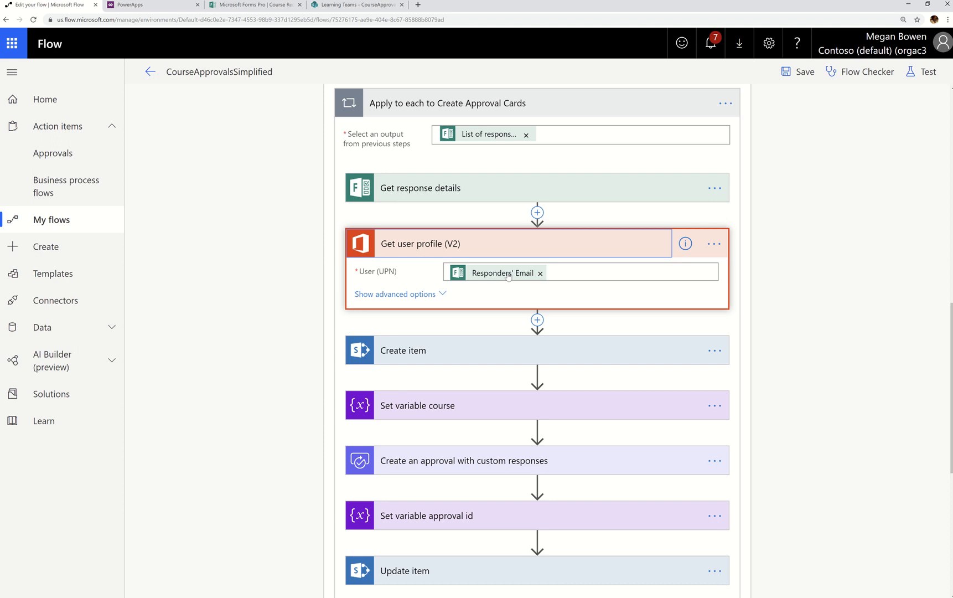
click(493, 250)
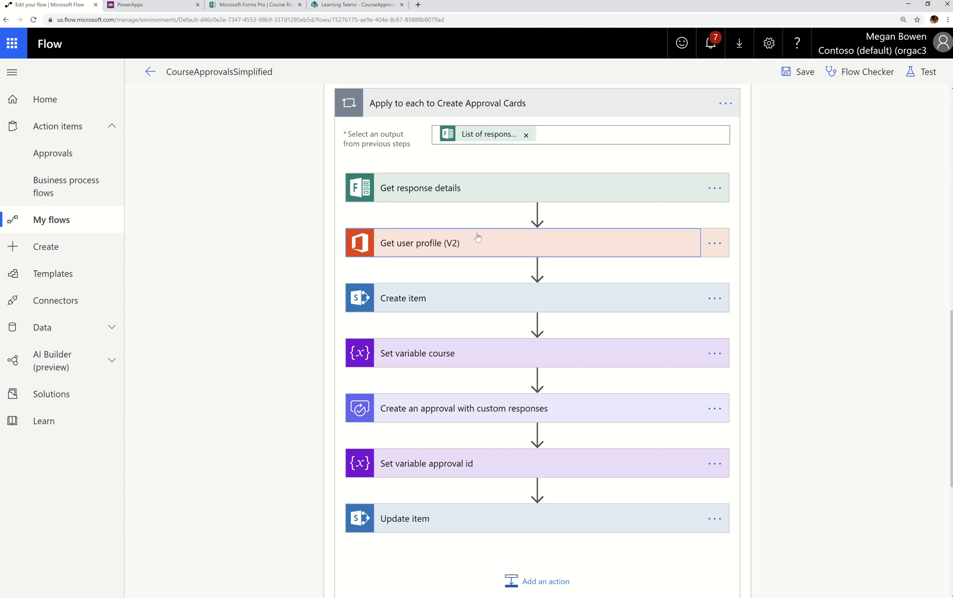
click(495, 246)
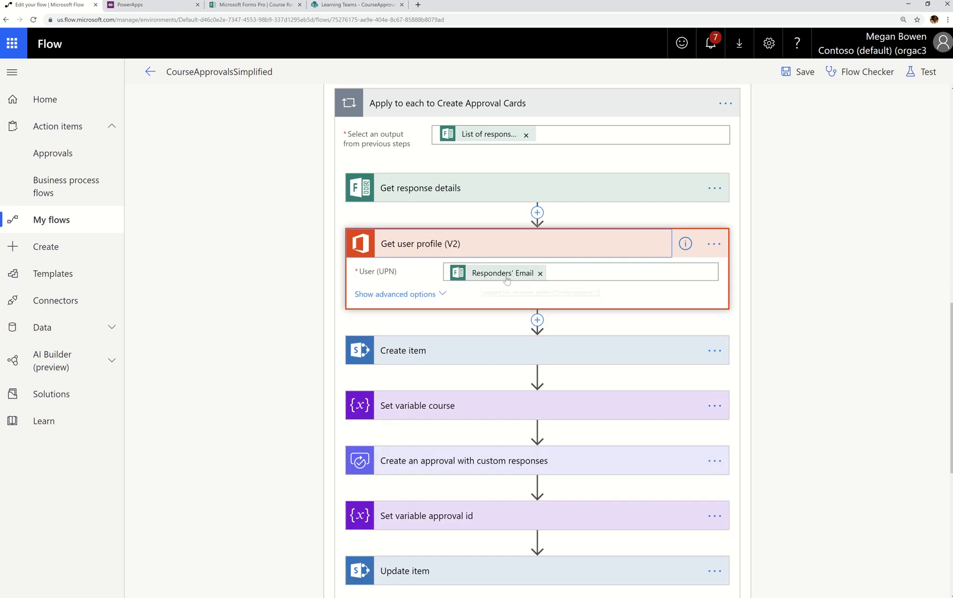
click(494, 247)
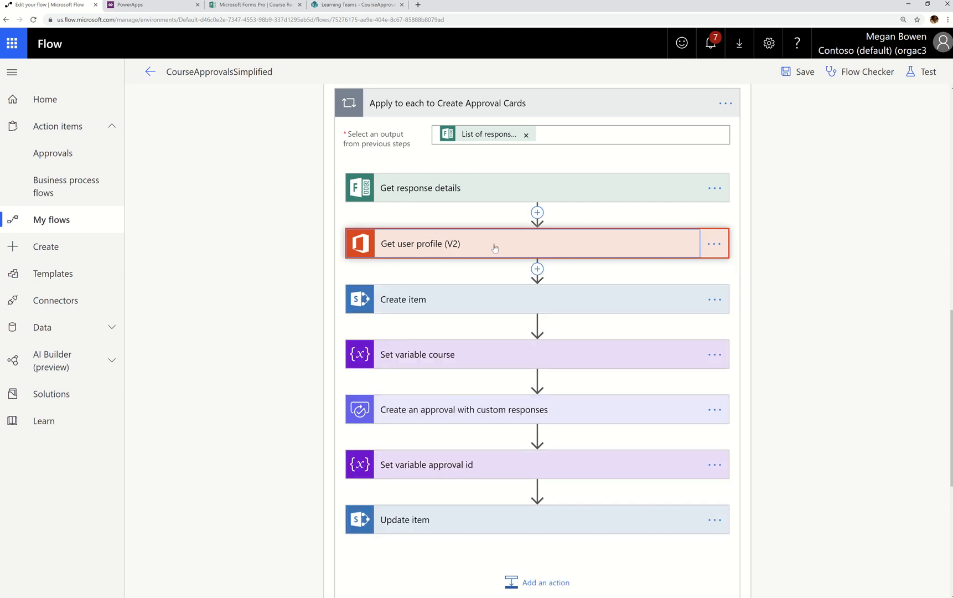
Step: Examine the field mappings of the Create item action and the value of Set variable course, collapsing both
click(491, 298)
scroll(526, 328, down, 2)
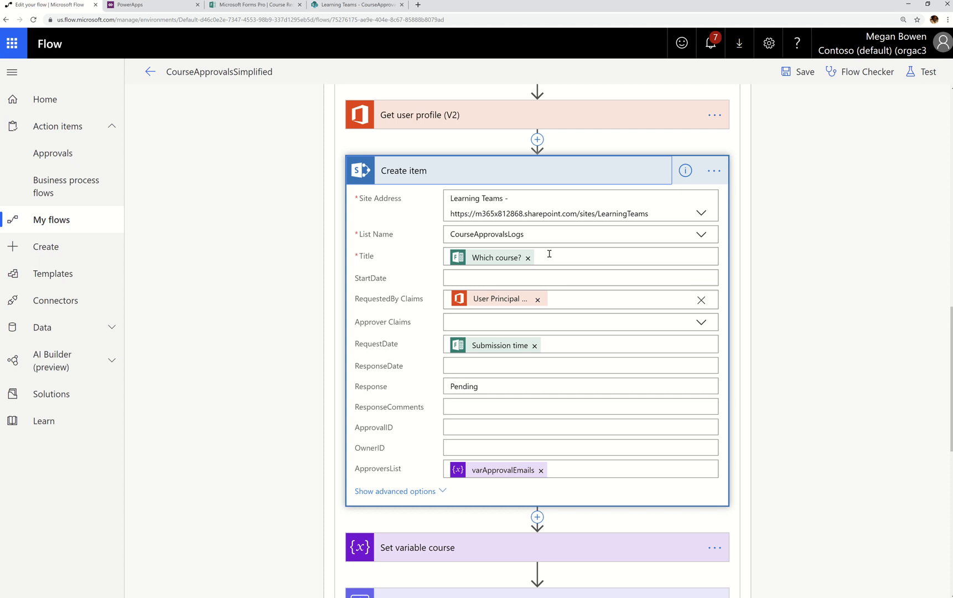
click(553, 180)
scroll(570, 243, down, 1)
click(470, 193)
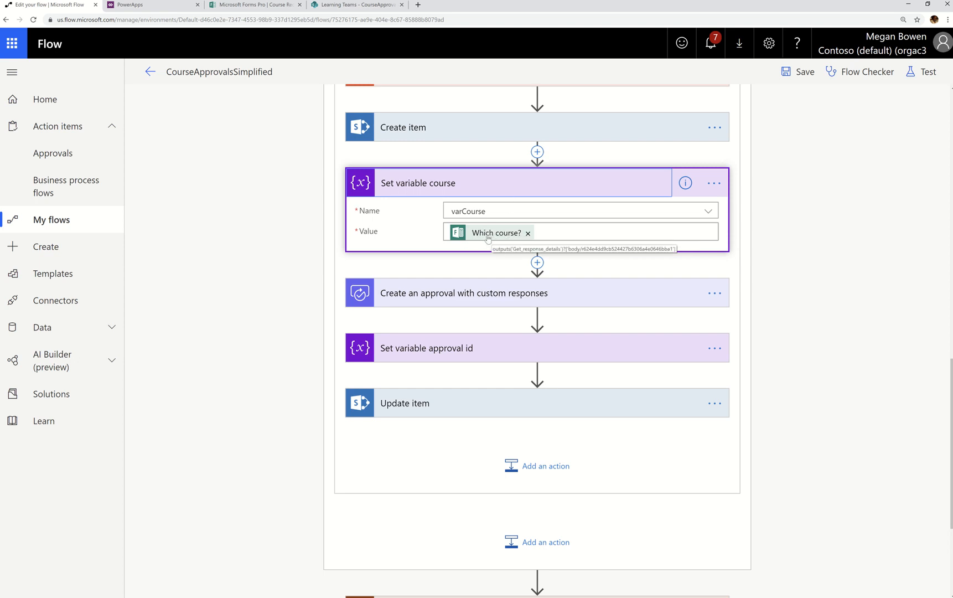
click(516, 185)
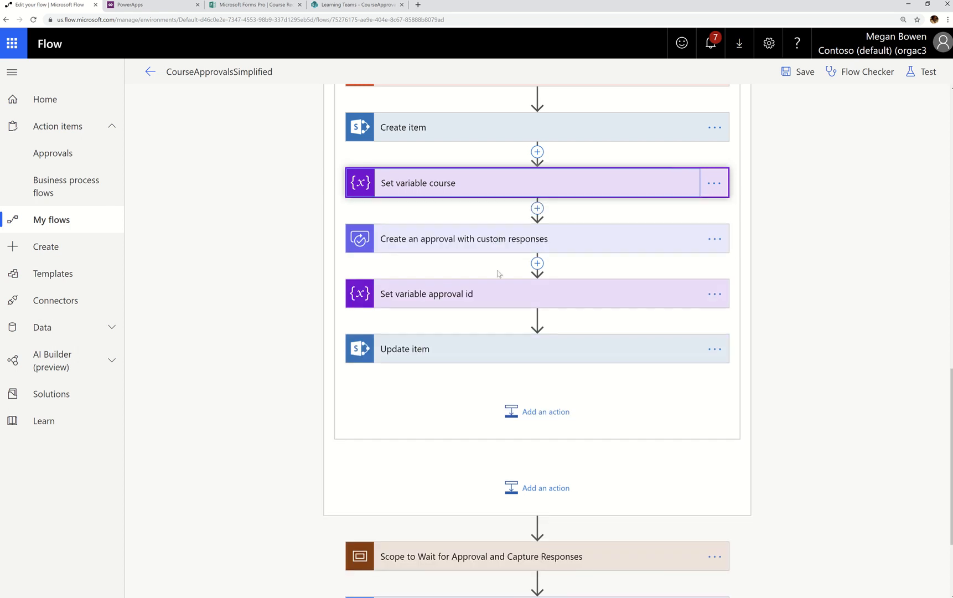
Step: Examine the Create an approval with custom responses action, covering its response options, title, assignees, details and item link
click(497, 239)
scroll(548, 372, down, 2)
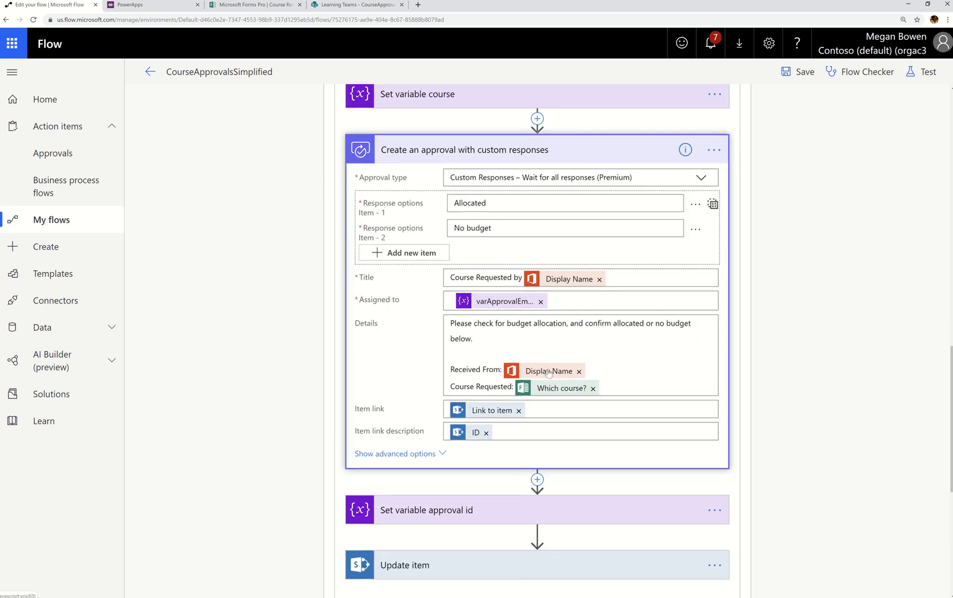
scroll(548, 372, down, 1)
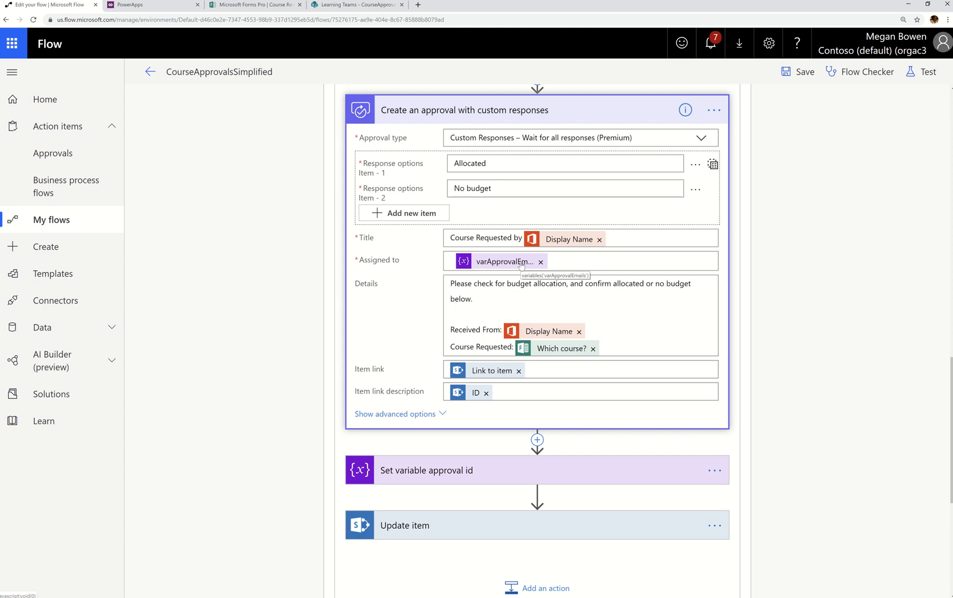
scroll(557, 384, down, 2)
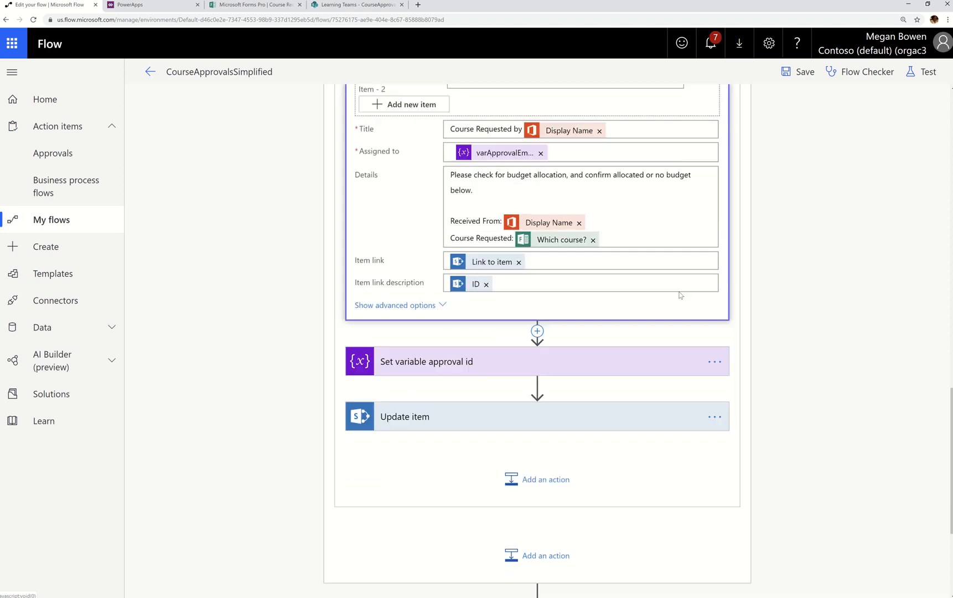
Step: Expand the Update item action and examine its CourseApprovalsLogs field mappings, including the ApprovalID value
click(541, 399)
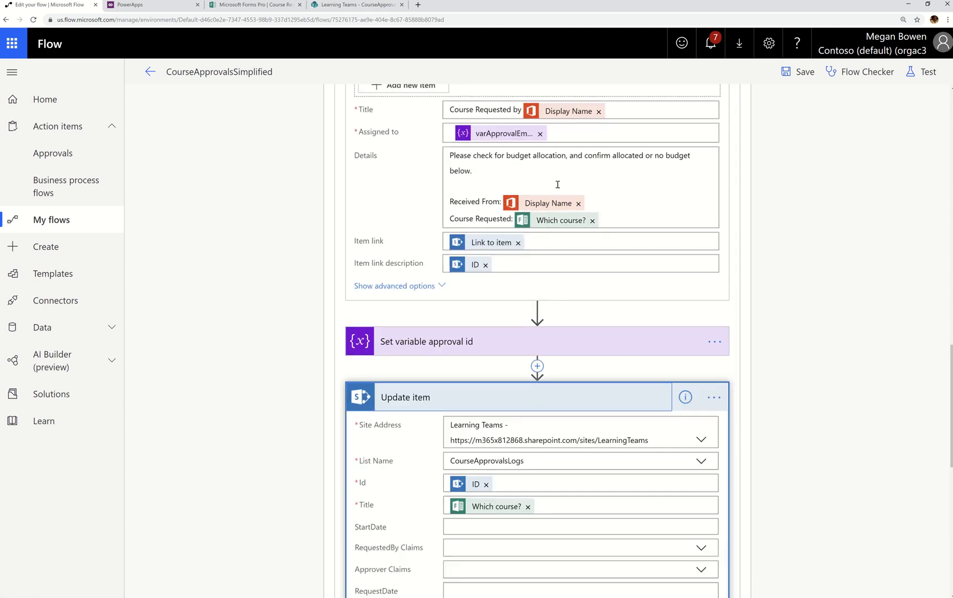
scroll(557, 191, down, 1)
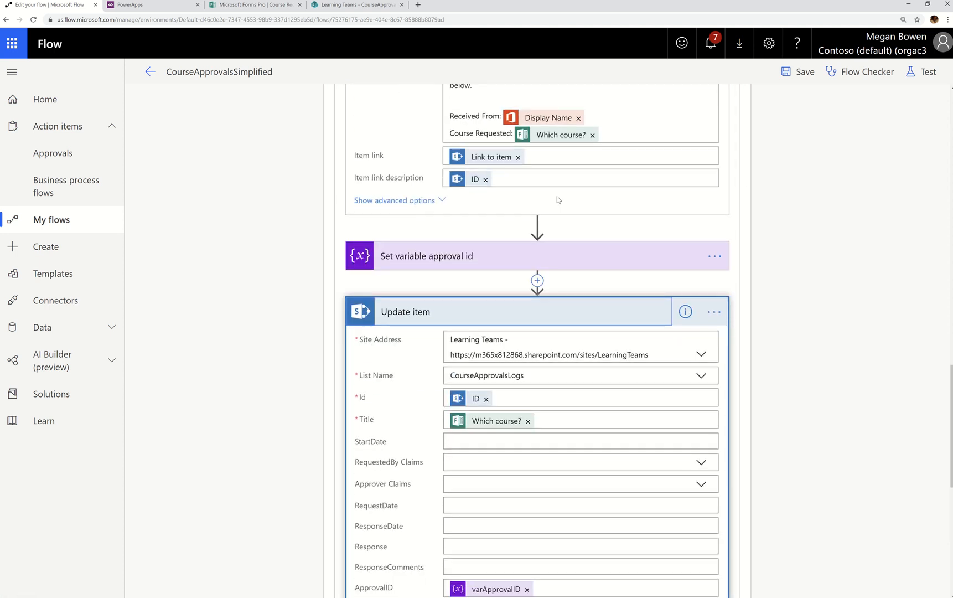
scroll(558, 200, down, 3)
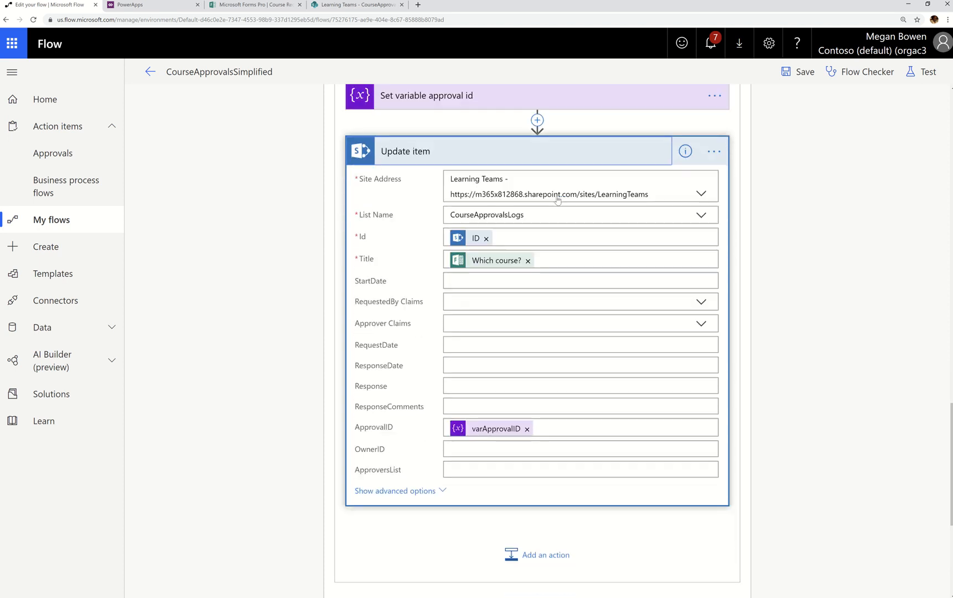
scroll(559, 200, down, 2)
scroll(558, 196, up, 3)
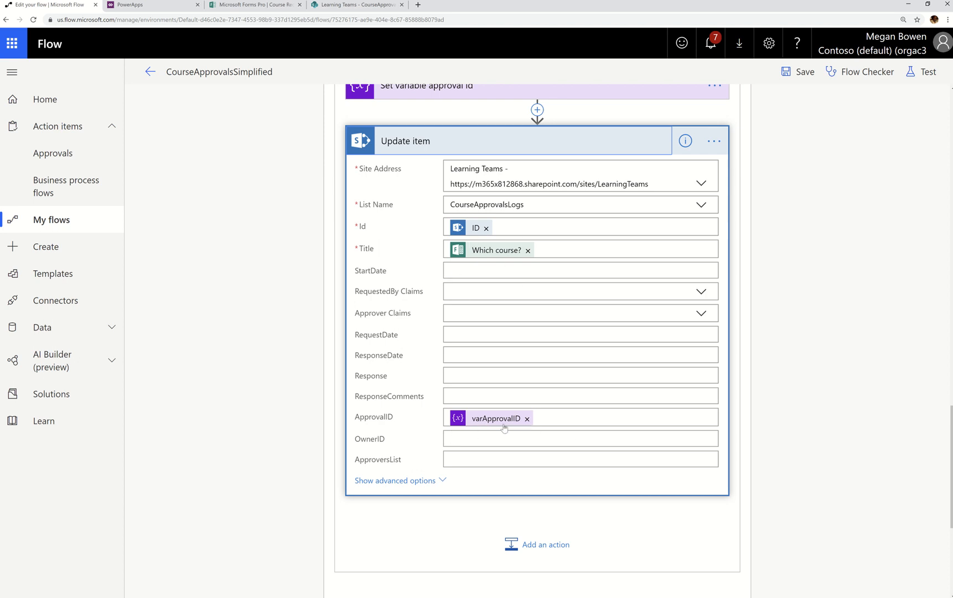
Step: Review the Create an approval with custom responses settings again alongside the Update item action that records the approval ID
scroll(555, 309, up, 7)
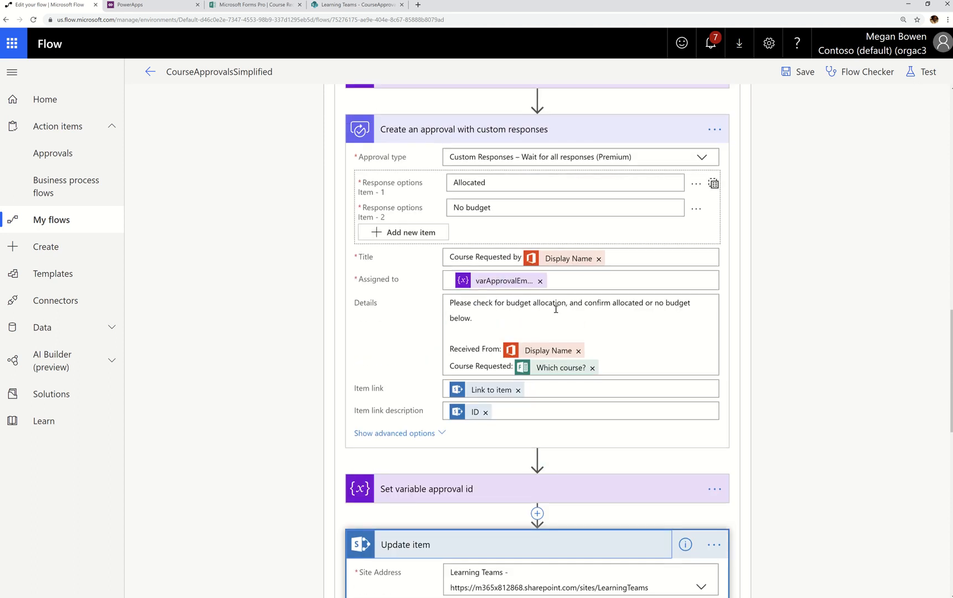
scroll(556, 308, up, 4)
scroll(533, 303, down, 1)
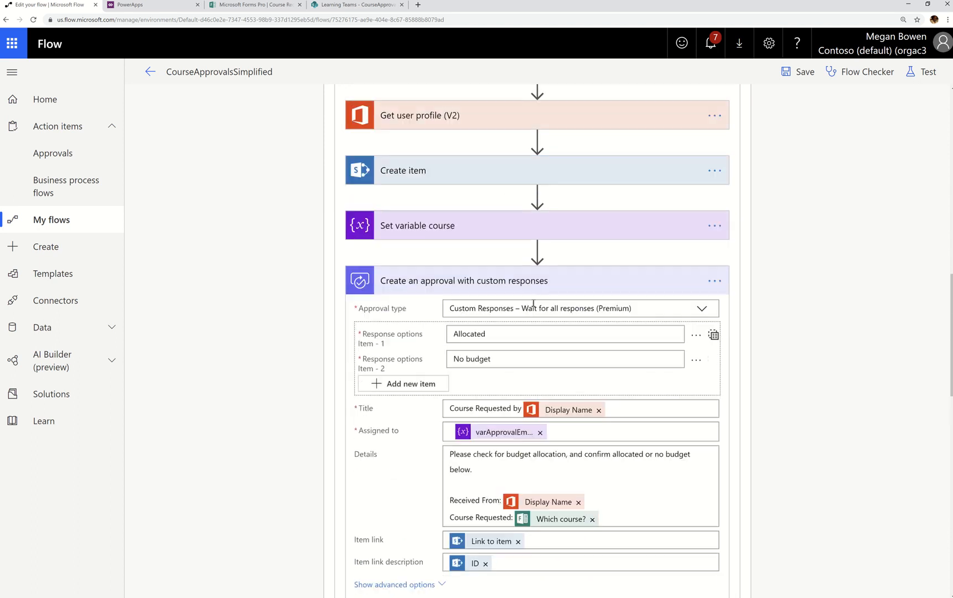
scroll(533, 303, down, 3)
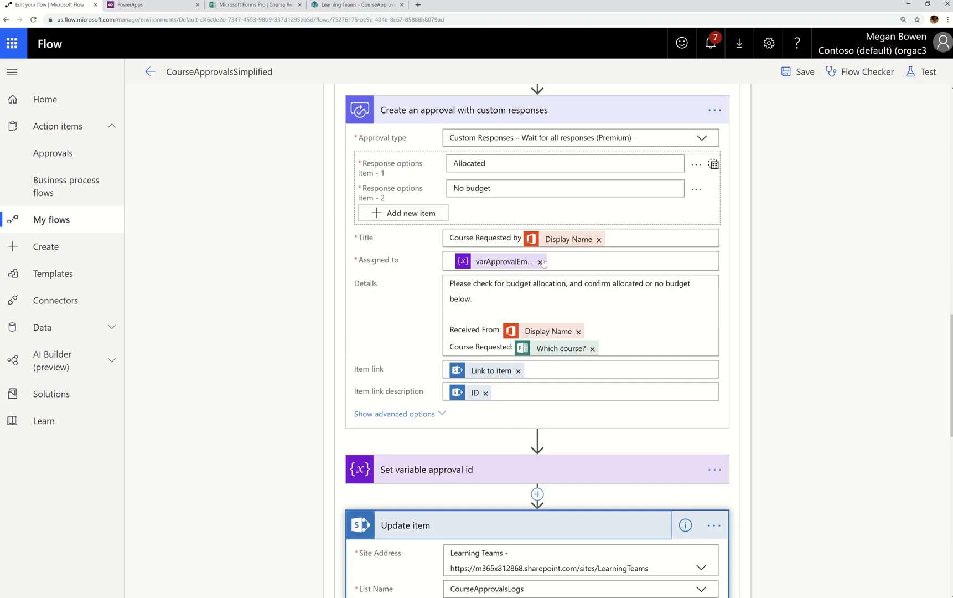
scroll(542, 262, down, 5)
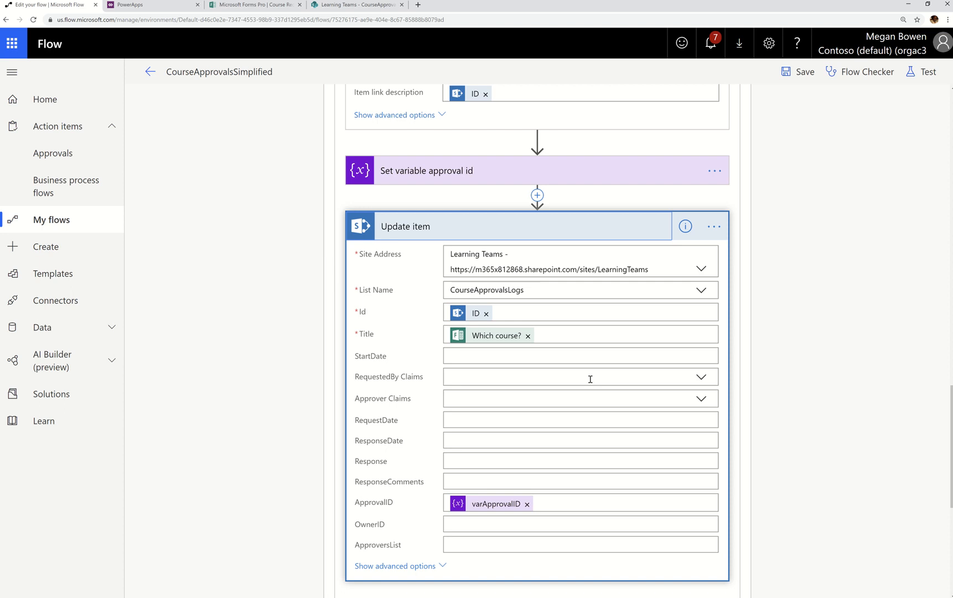
Step: Expand the Scope to Wait for Approval and Capture Responses, and review its actions against the custom response options of the approval
scroll(590, 379, down, 6)
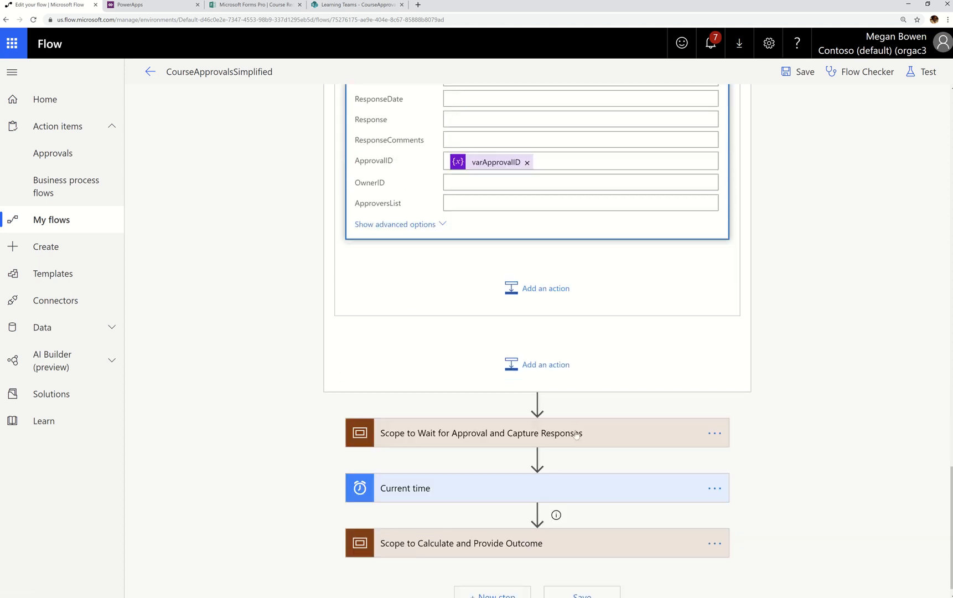
click(603, 433)
scroll(601, 437, down, 2)
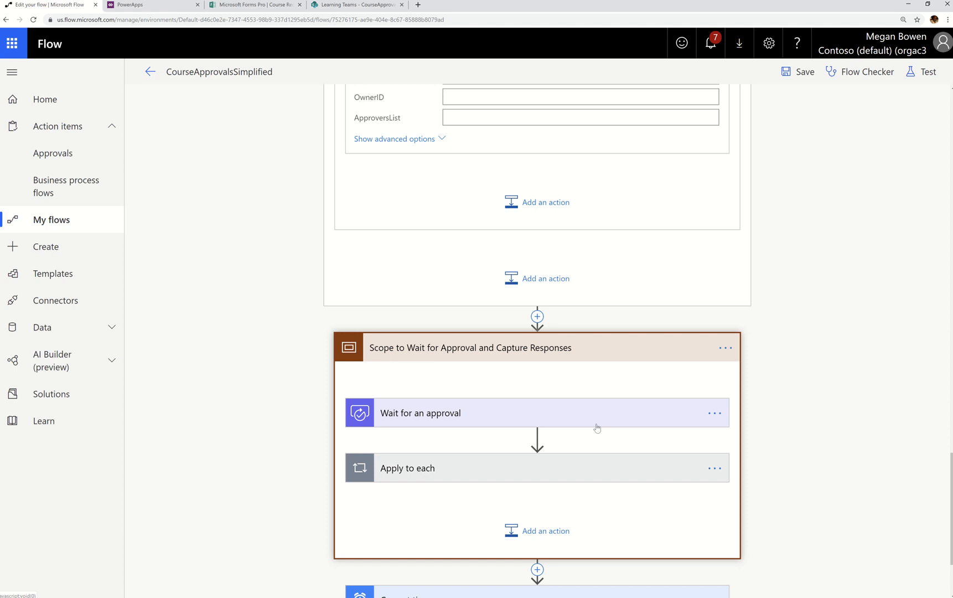
scroll(576, 387, up, 10)
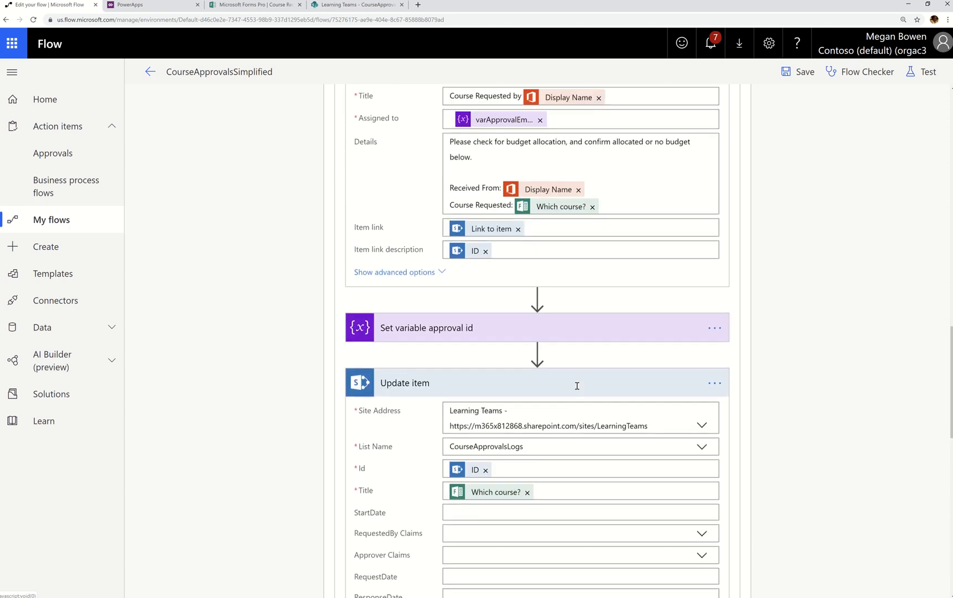
scroll(577, 386, up, 4)
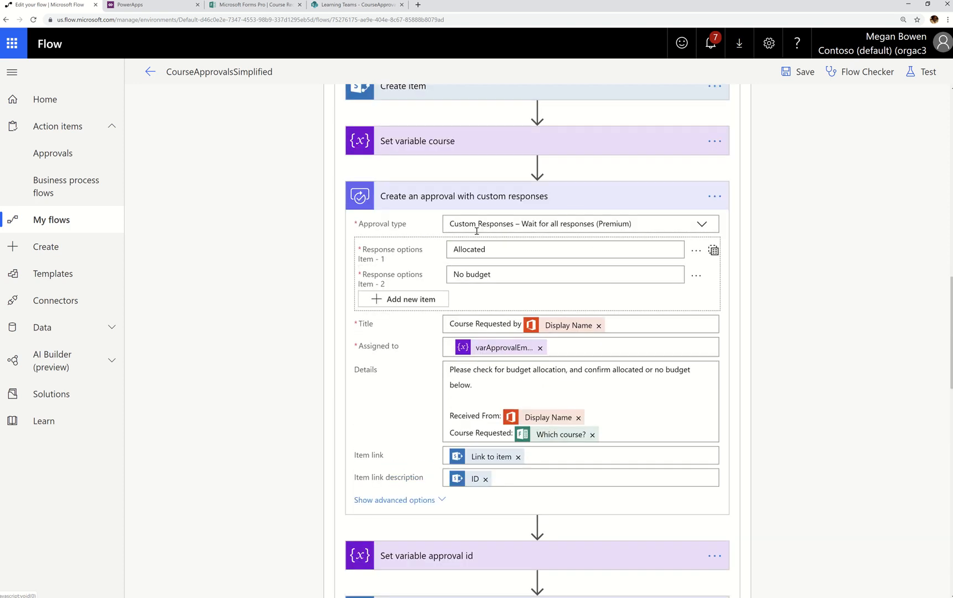
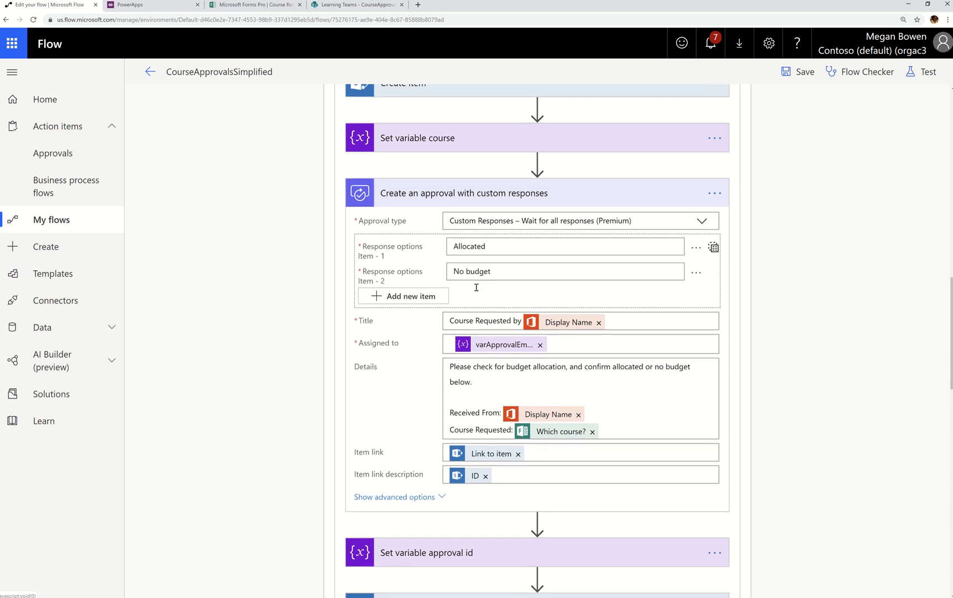
scroll(477, 290, down, 8)
scroll(477, 291, down, 8)
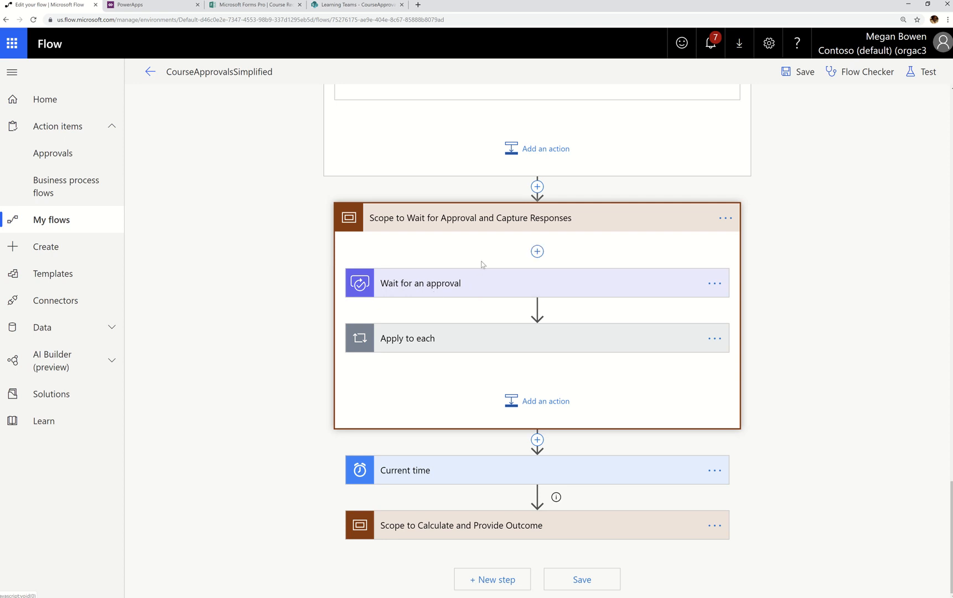
scroll(482, 271, up, 2)
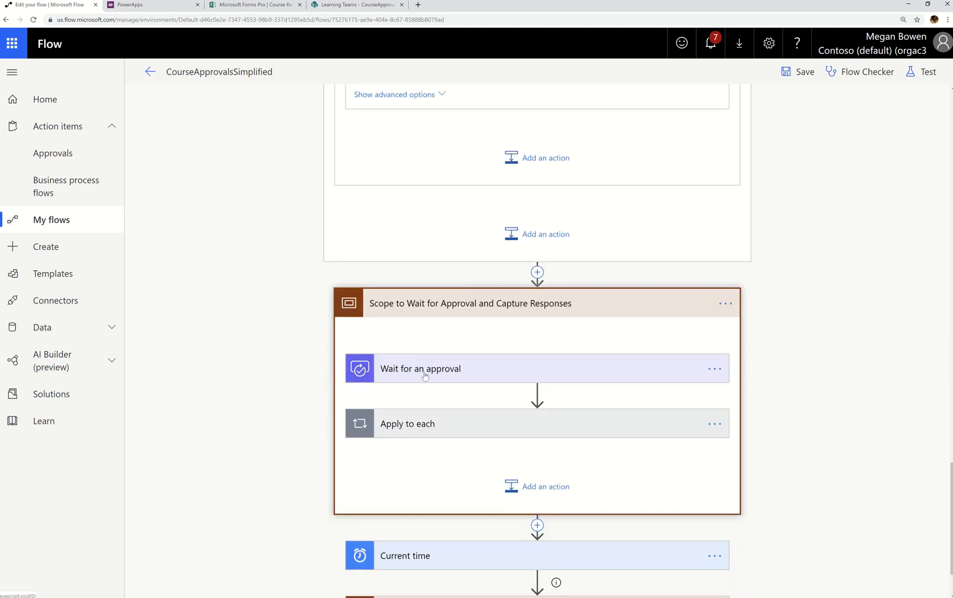
scroll(490, 372, down, 2)
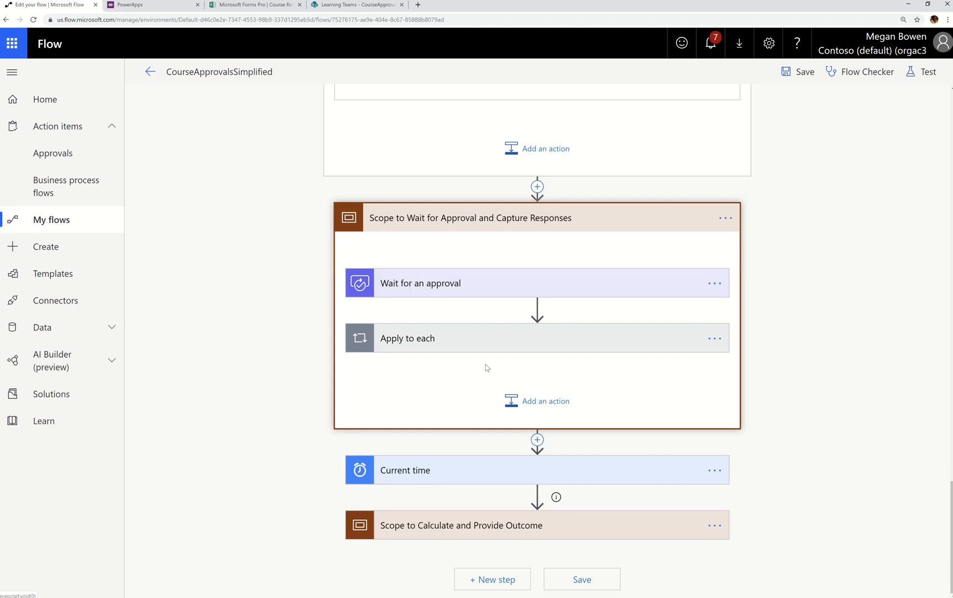
Step: Expand the Apply to each loop over Responses and examine its Distribute votes to variables allocate and no budget condition
click(483, 336)
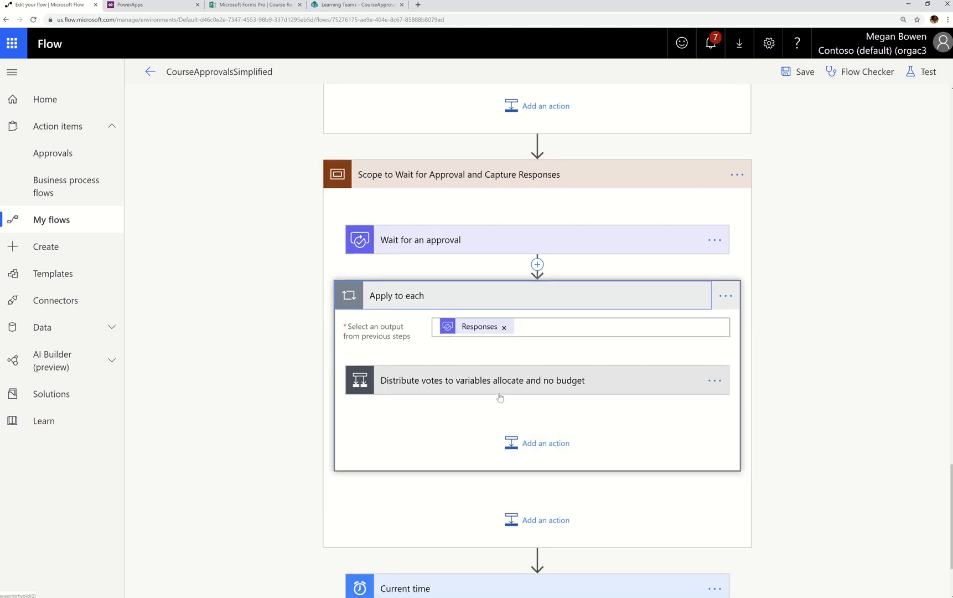
click(499, 331)
scroll(500, 397, down, 4)
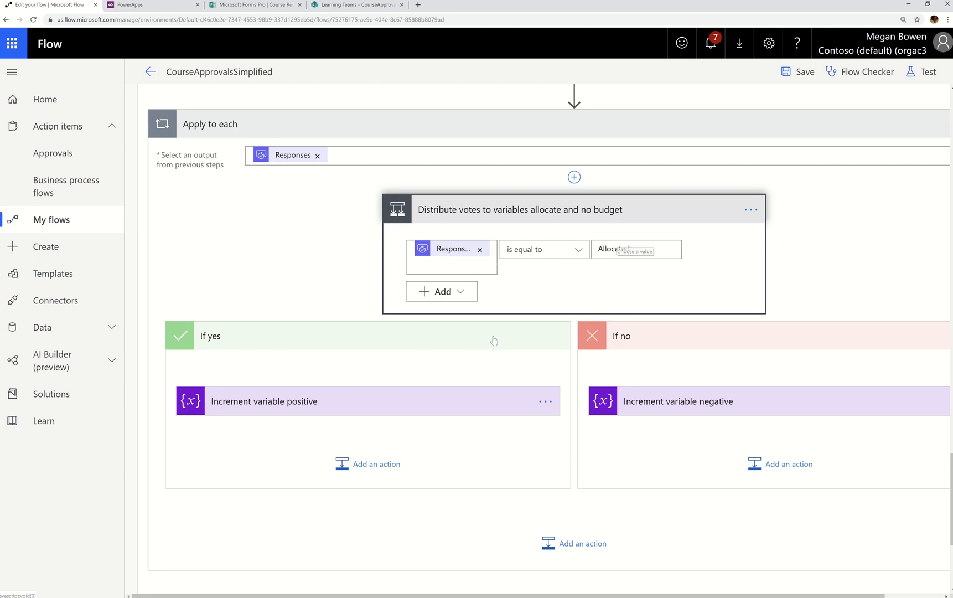
Step: Examine the Increment variable positive and Increment variable negative actions, and collapse both along with the surrounding Apply to each loop
click(397, 404)
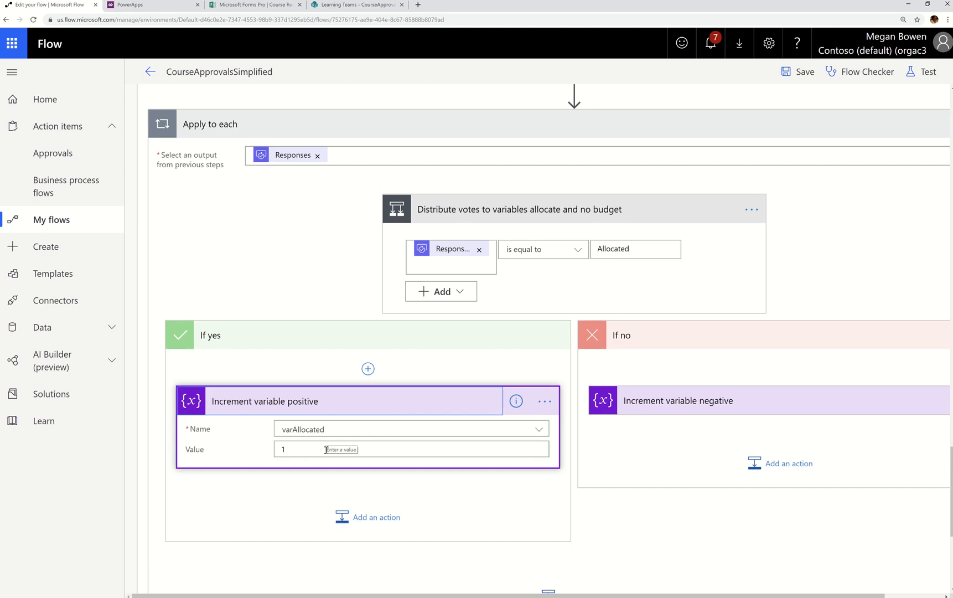
click(696, 404)
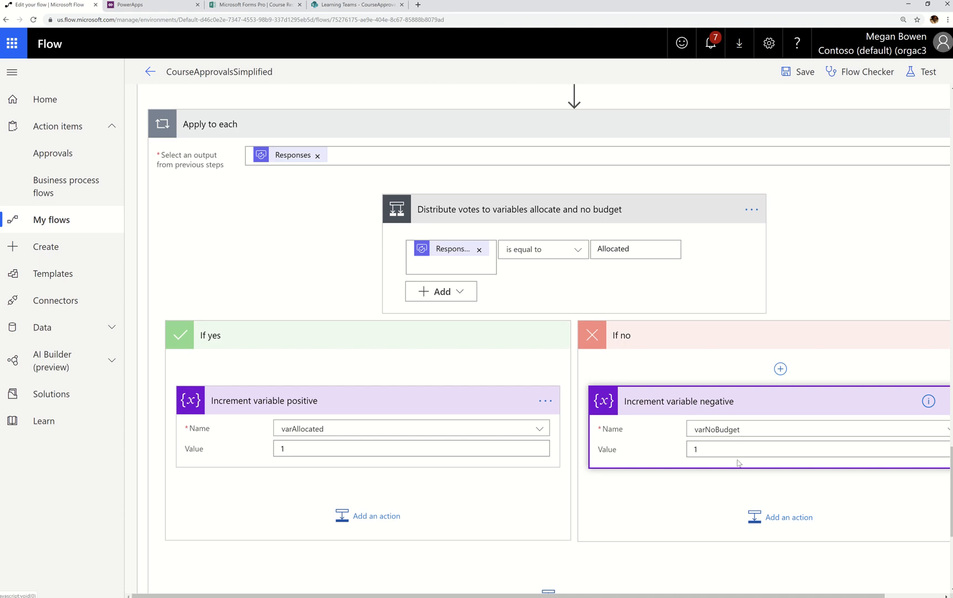
click(749, 406)
click(481, 405)
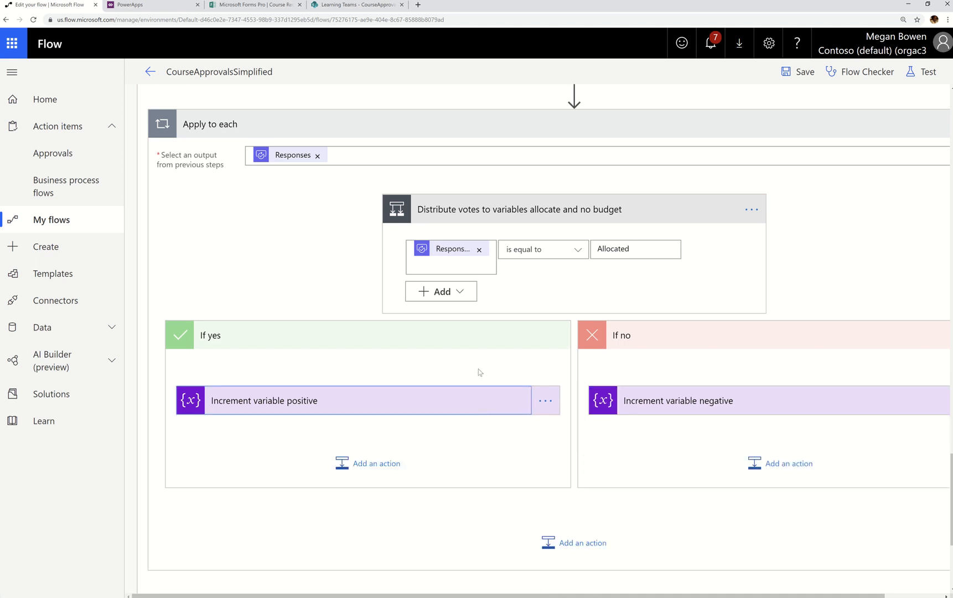
click(609, 132)
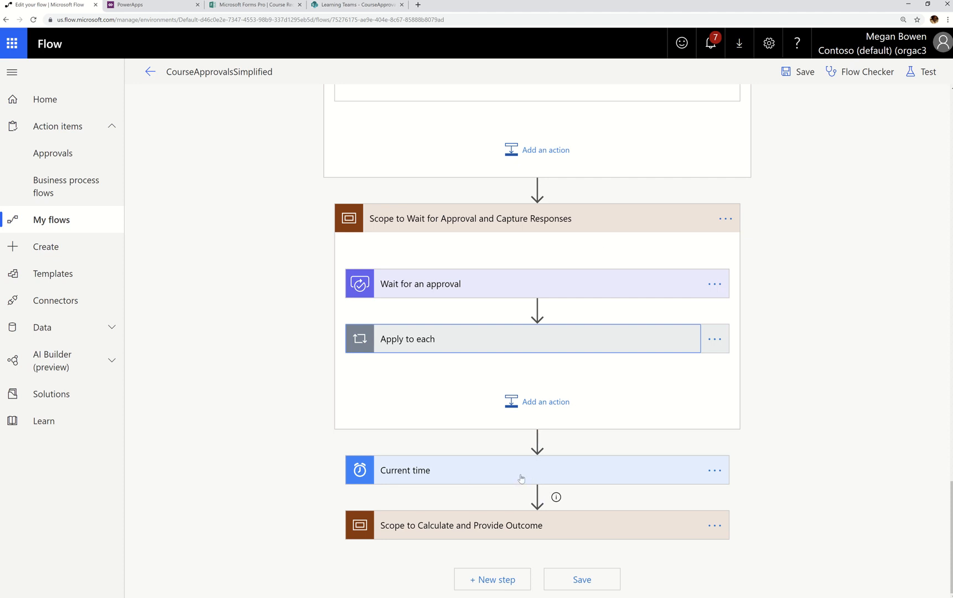
Step: Expand the Scope to Calculate and Provide Outcome, its Condition, and the Apply to each 2 and Apply to each 3 loops
click(503, 520)
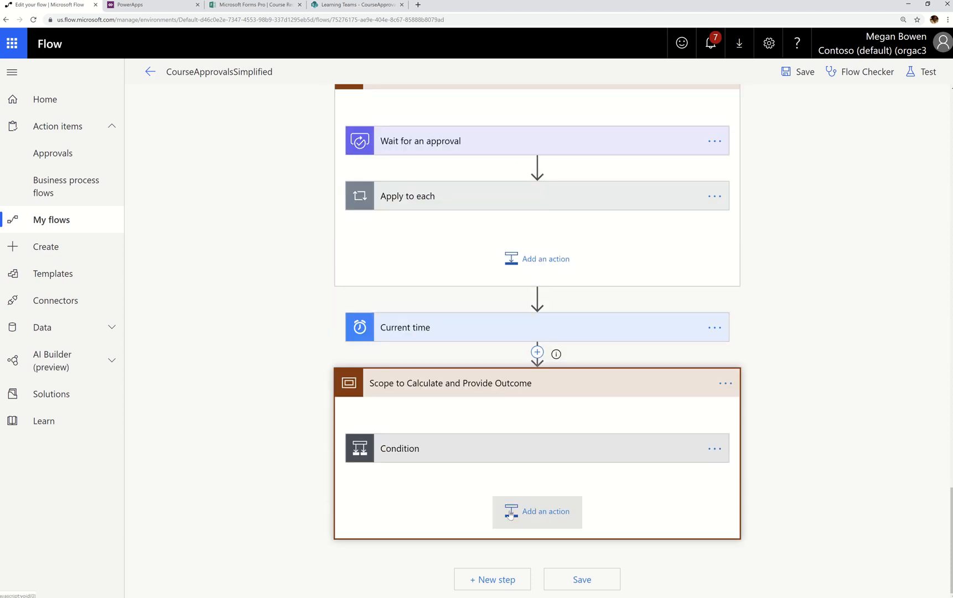
click(480, 457)
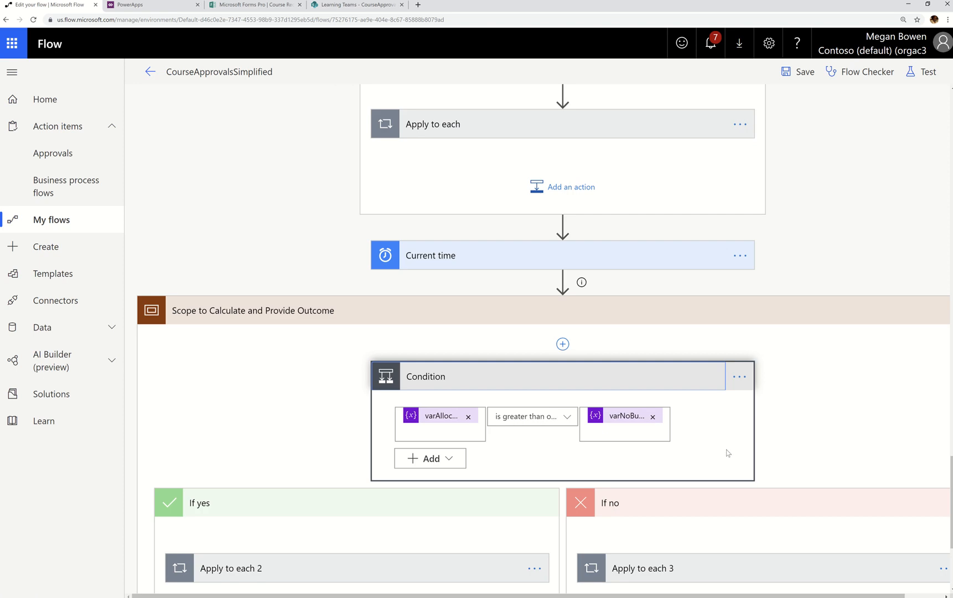
scroll(609, 452, down, 2)
click(499, 451)
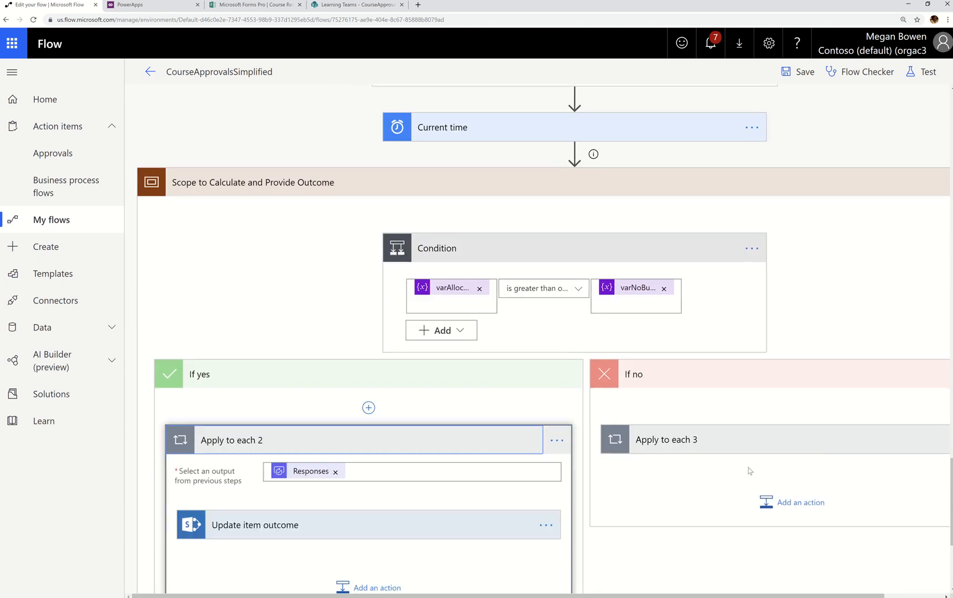
click(712, 446)
scroll(544, 500, down, 2)
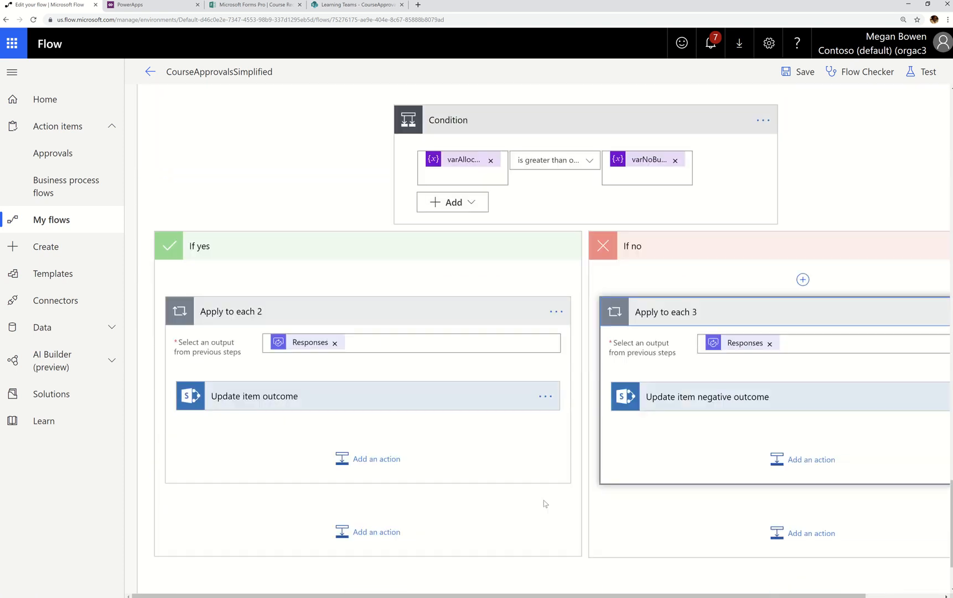
Step: Compare the field mappings and Response values of Update item outcome and Update item negative outcome against the vote-comparing Condition
click(471, 403)
click(709, 408)
scroll(585, 479, down, 4)
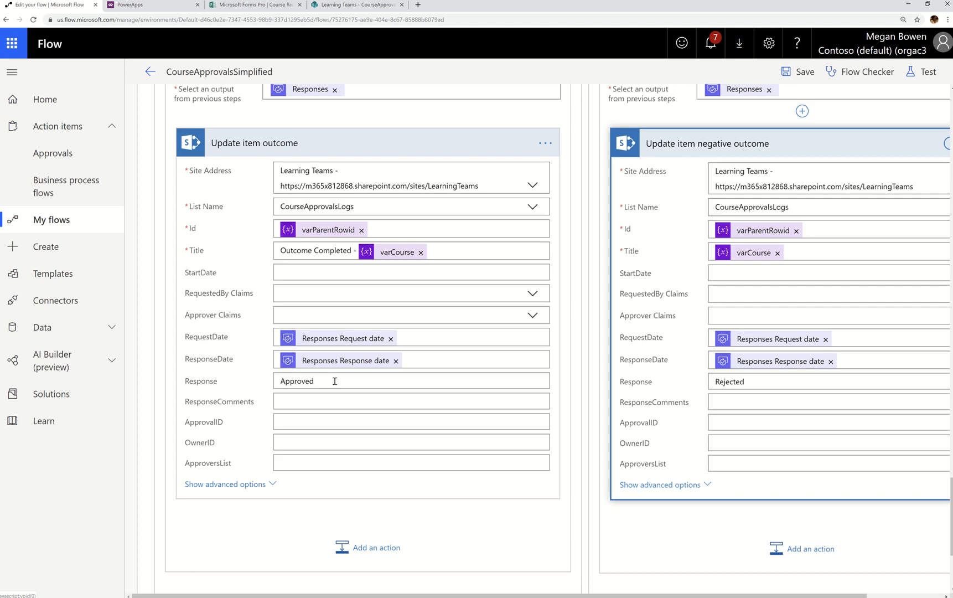
scroll(335, 366, up, 5)
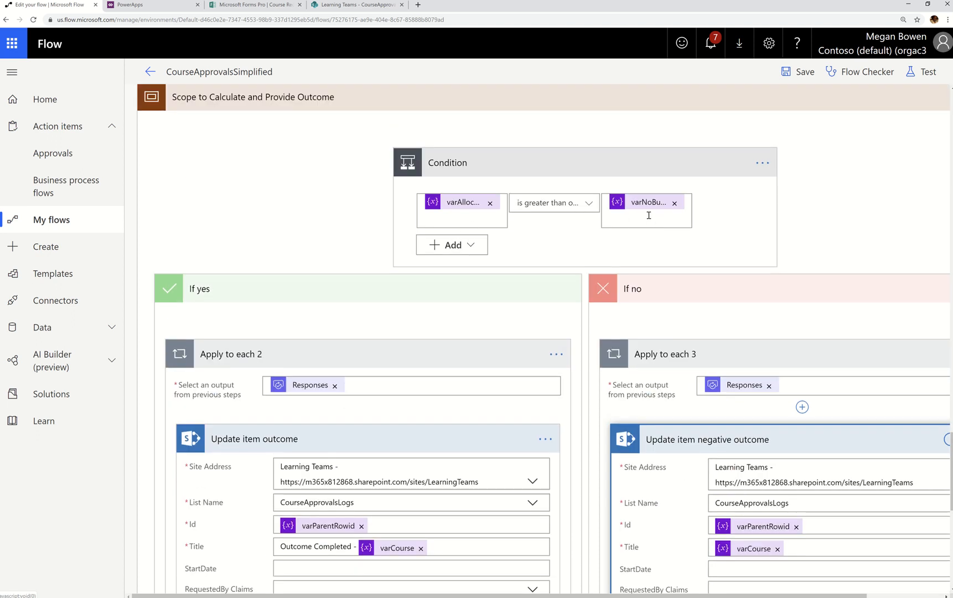
scroll(332, 459, down, 5)
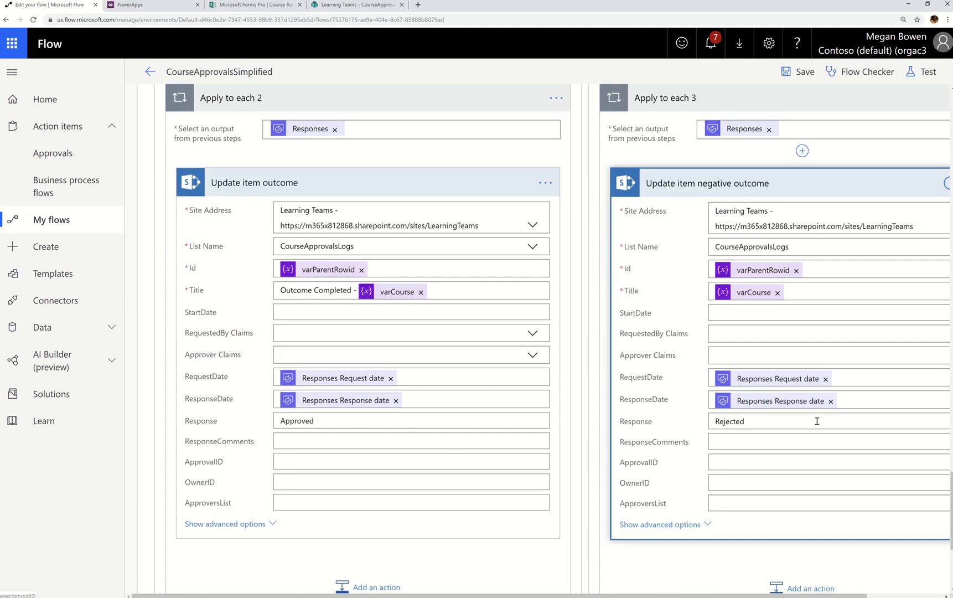
scroll(757, 446, up, 3)
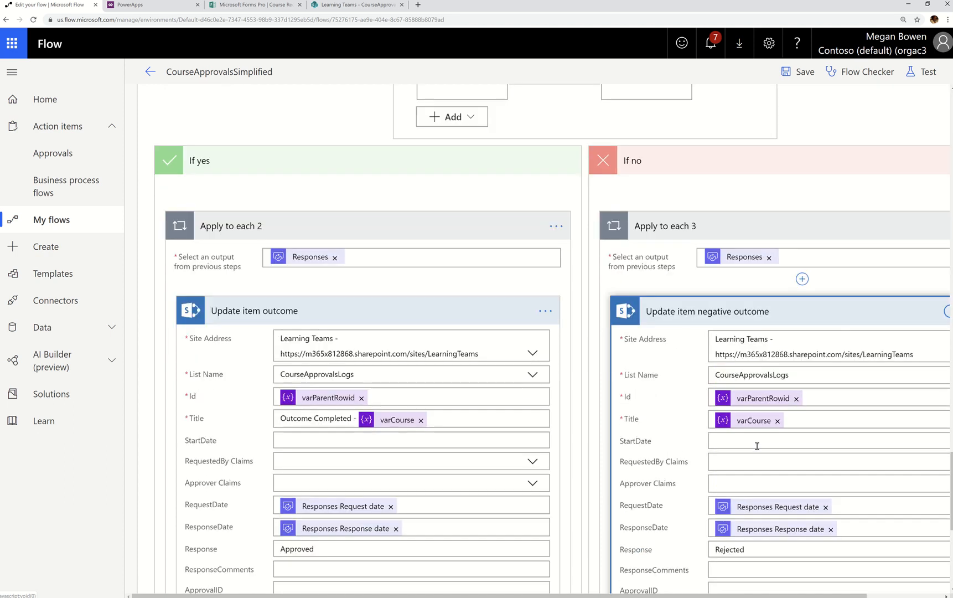
scroll(757, 446, up, 4)
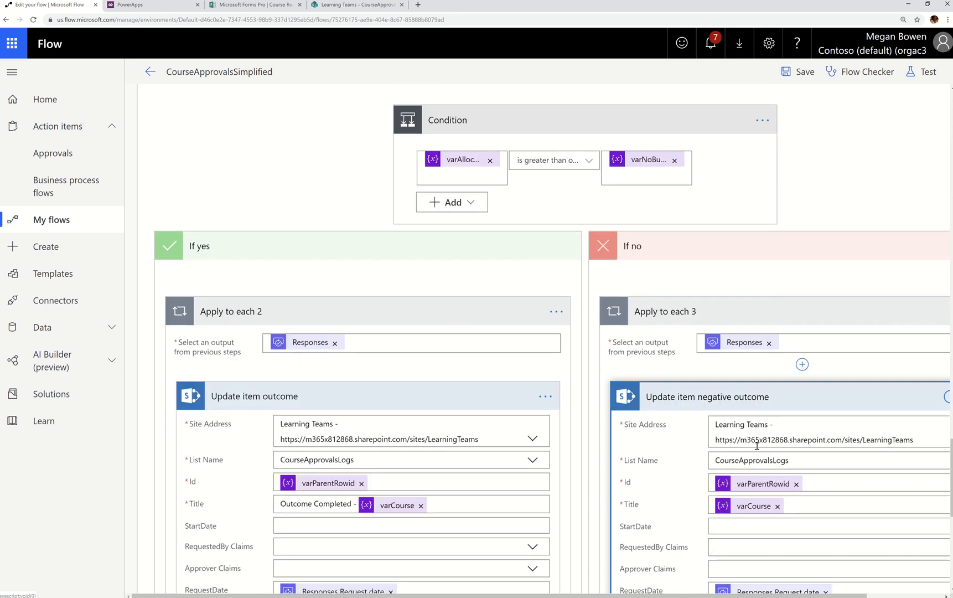
scroll(757, 450, up, 20)
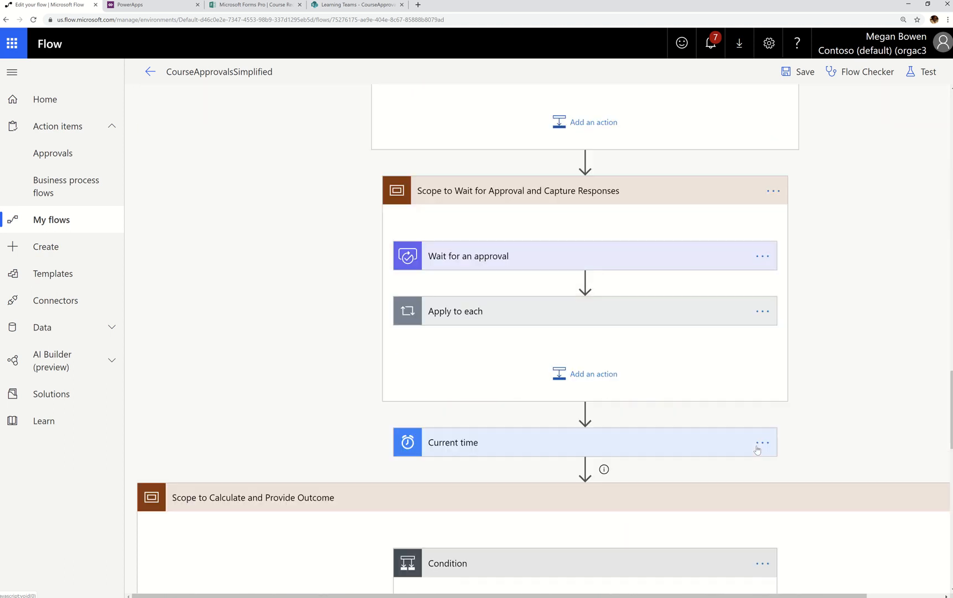
Step: Save the CourseApprovalsSimplified flow and return to the My flows list, confirming leaving the editor
click(801, 71)
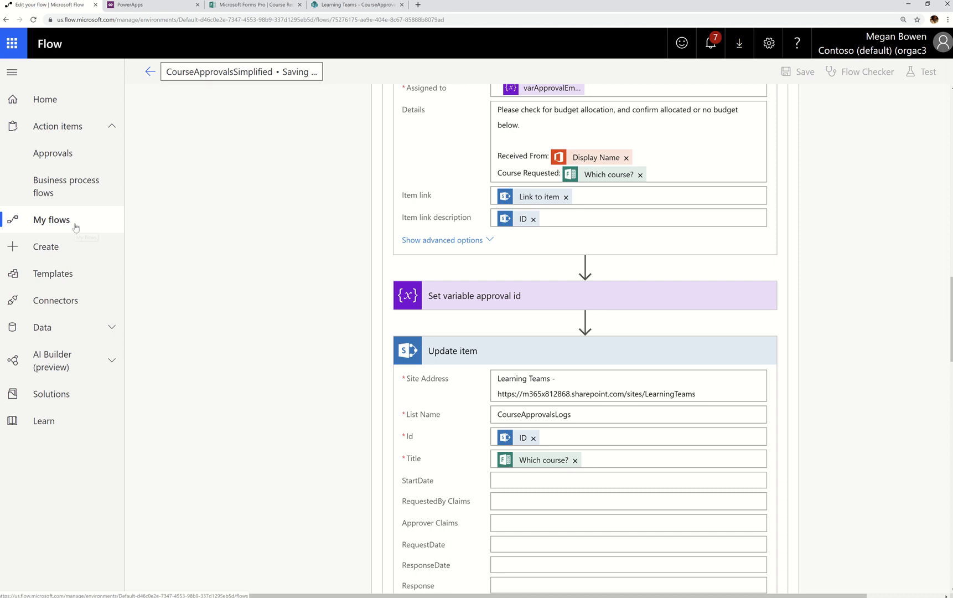
click(75, 227)
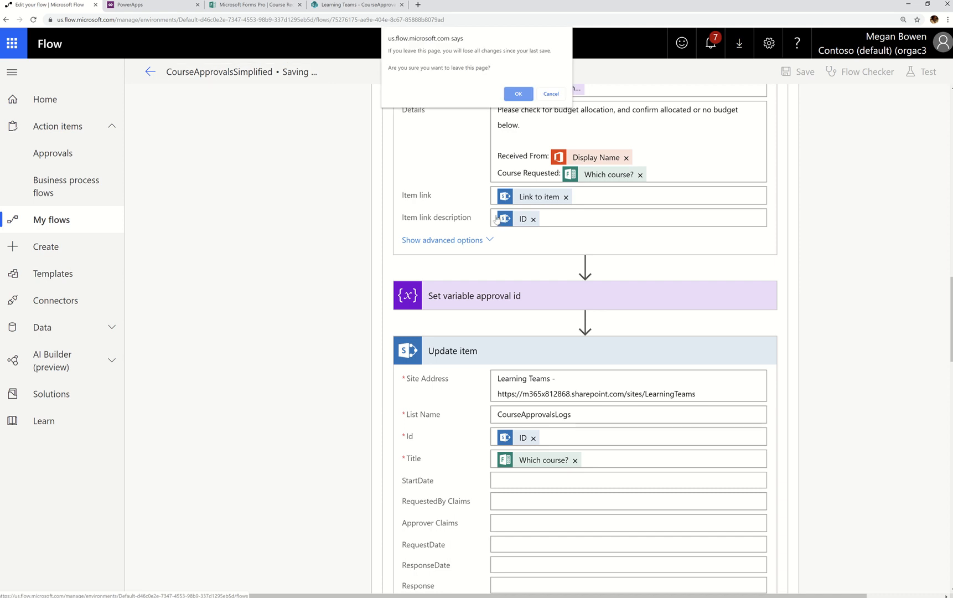
click(526, 97)
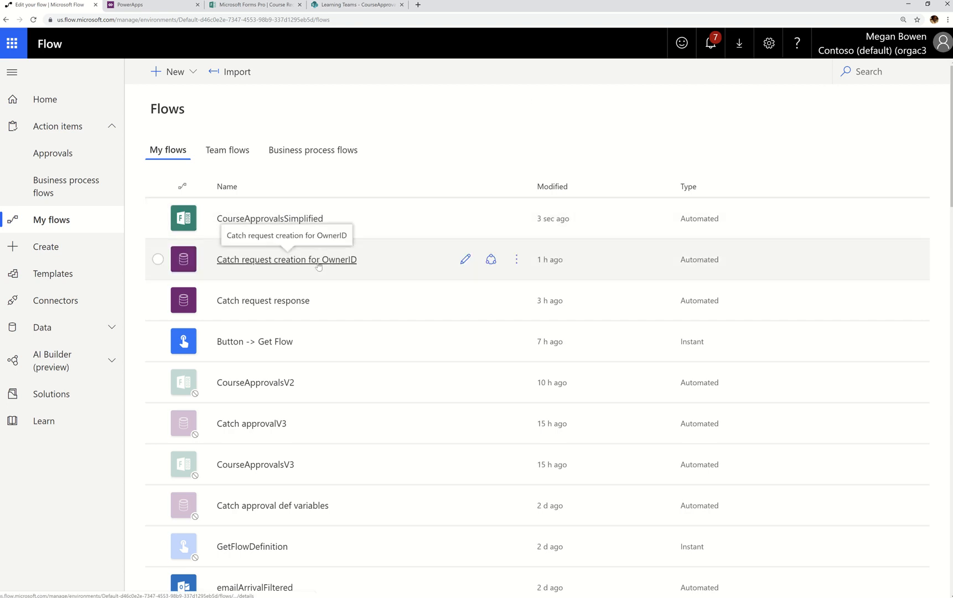
Step: Open the Catch request creation for OwnerID flow for editing
click(319, 260)
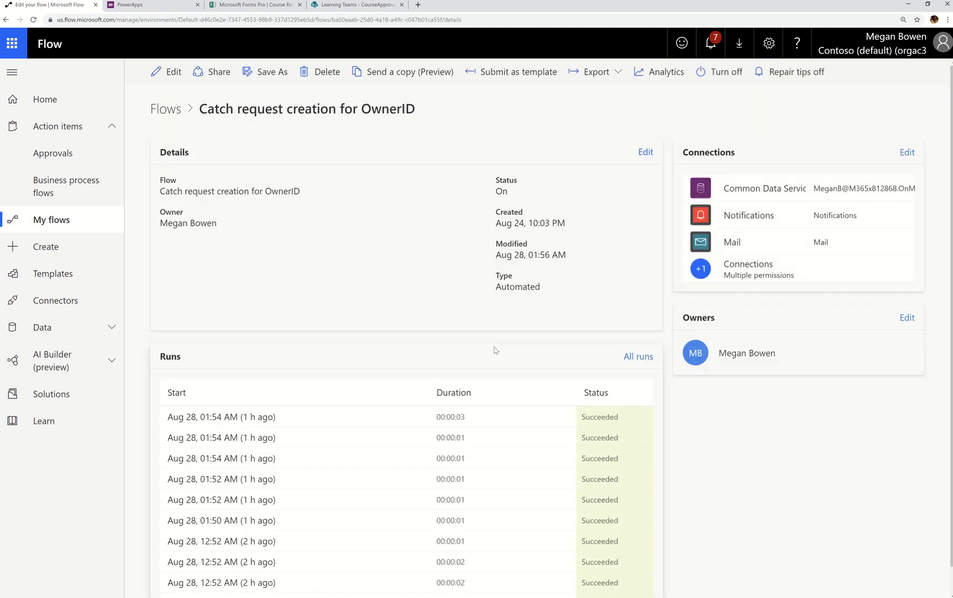
scroll(500, 362, down, 1)
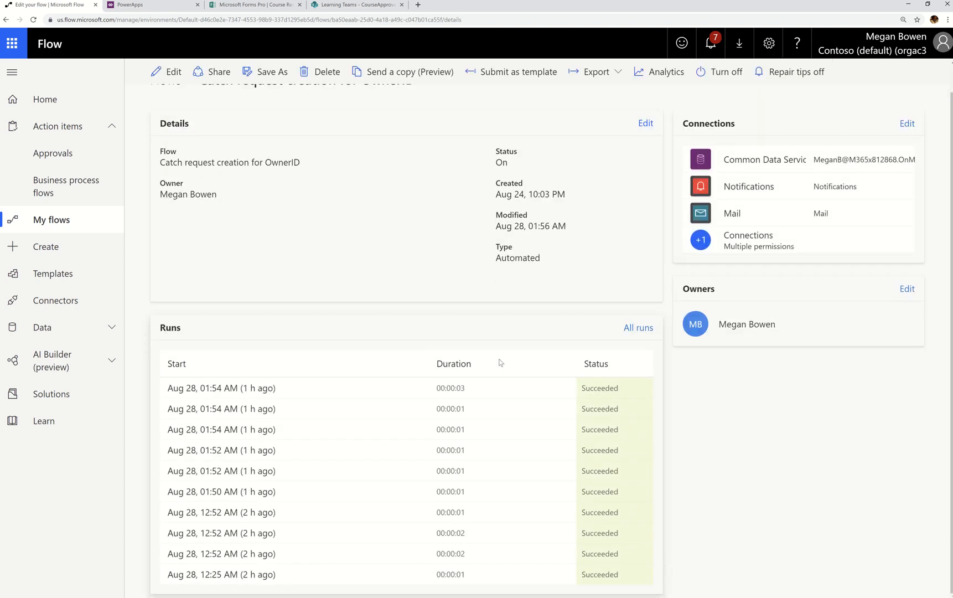
click(175, 72)
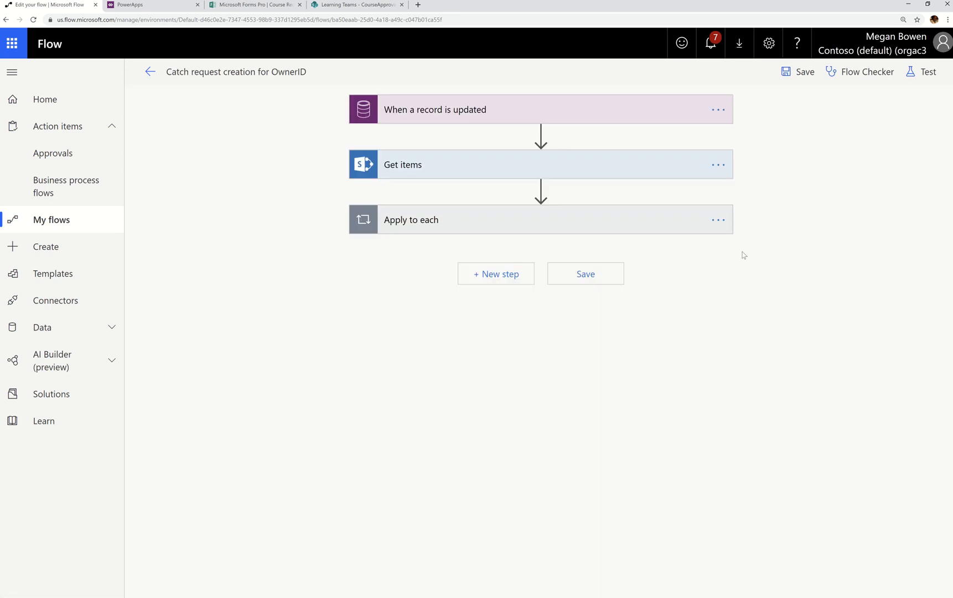
Step: Expand the When a record is updated trigger and the Get items action, showing the advanced options of both
click(654, 110)
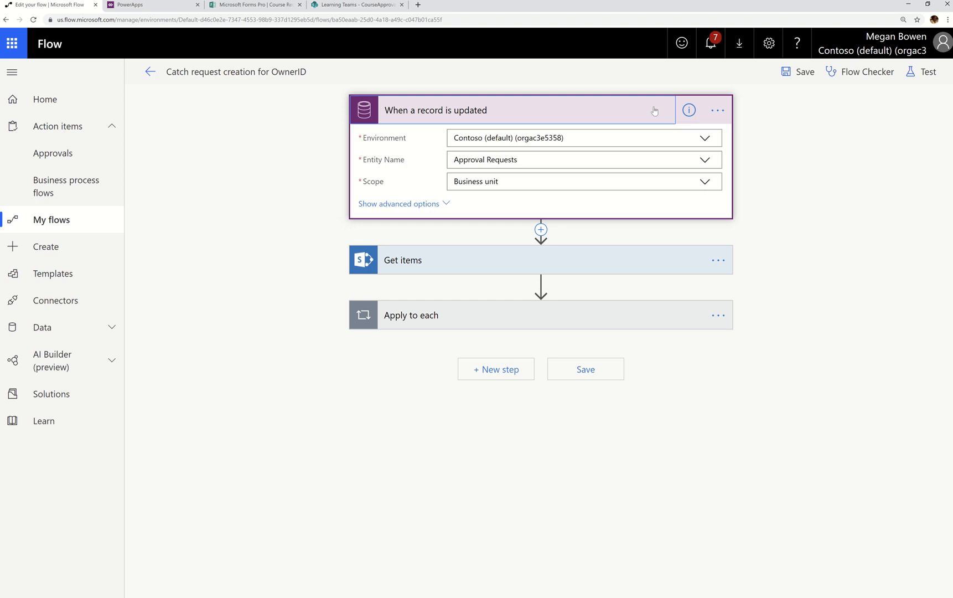
click(438, 204)
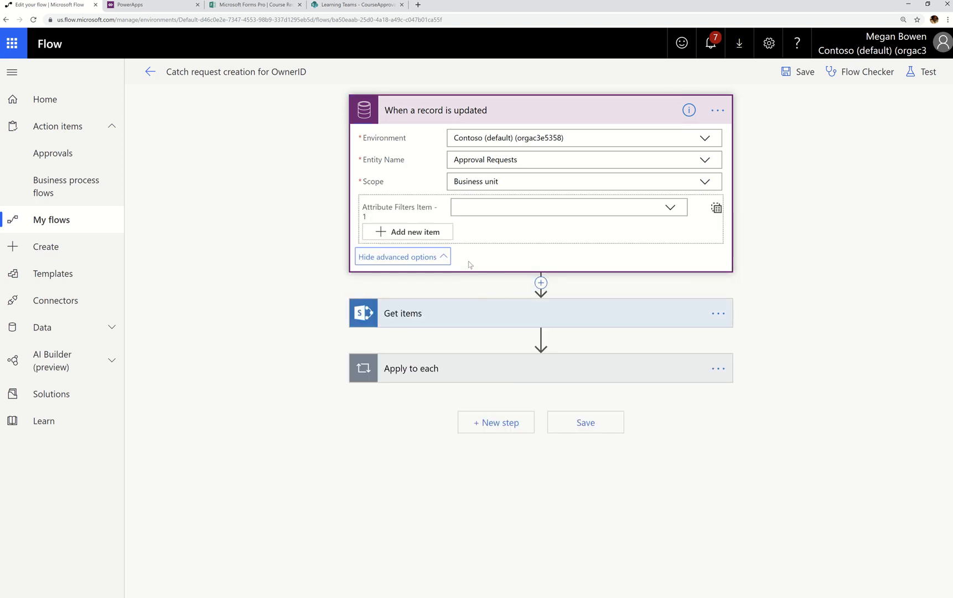
click(461, 311)
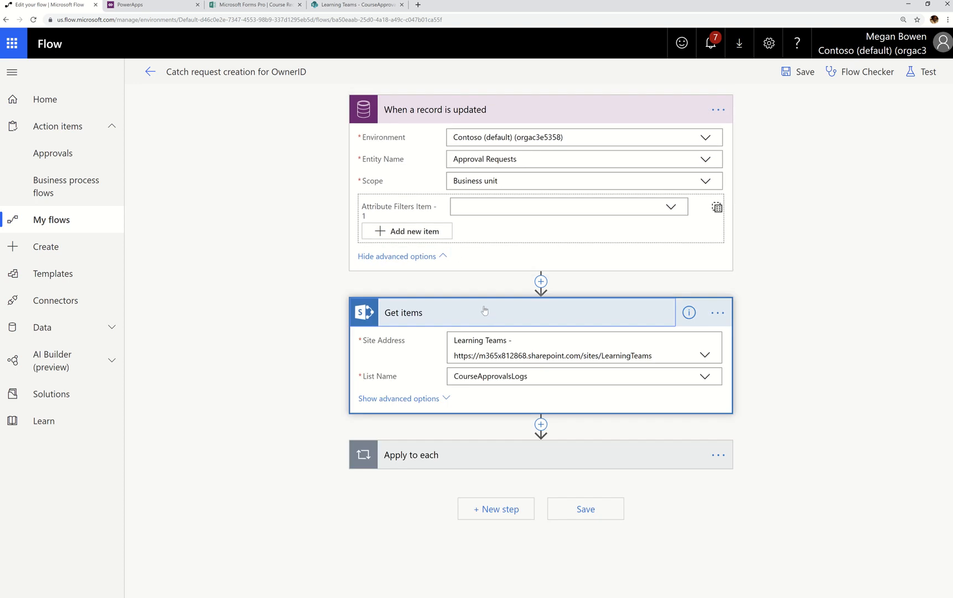
click(416, 404)
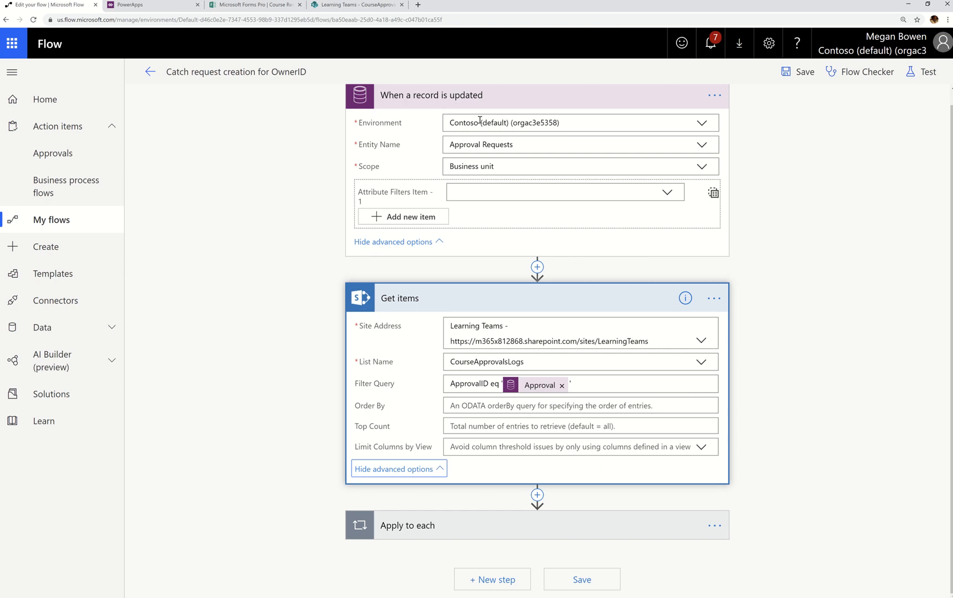
Step: Browse the attributes available for the trigger's Attribute Filters Item - 1, and close the choices without selecting one
click(658, 195)
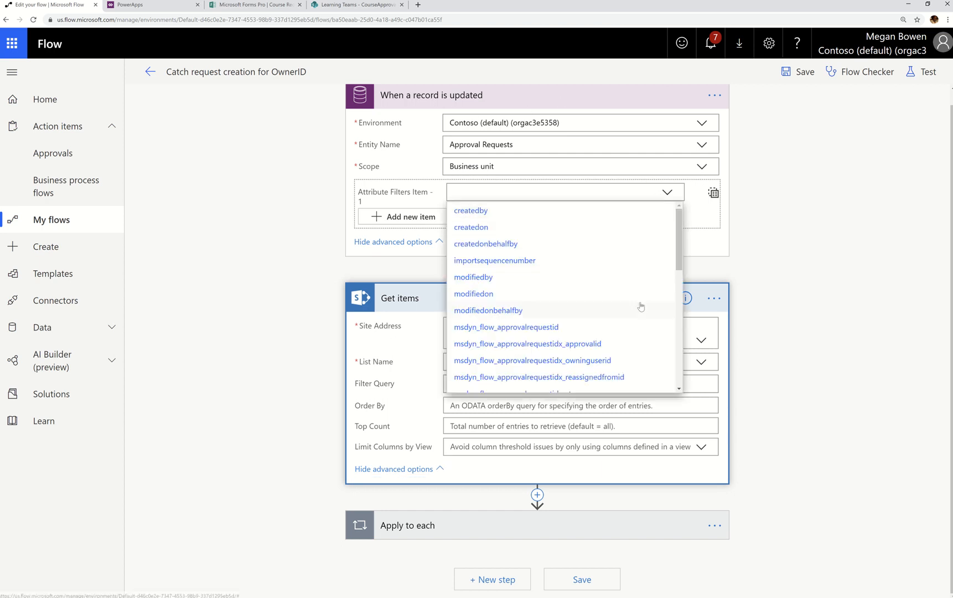
scroll(641, 310, down, 6)
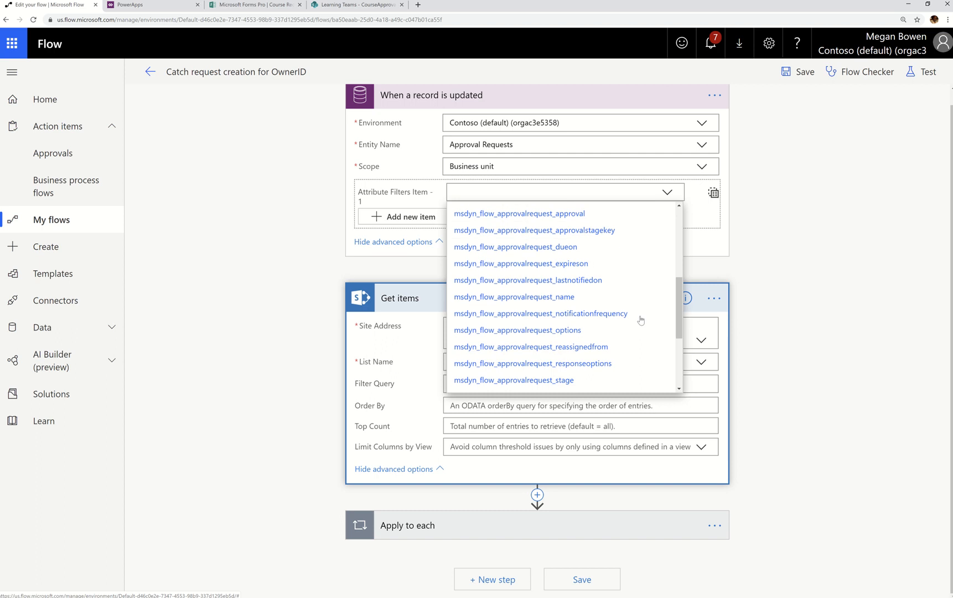
scroll(641, 320, up, 6)
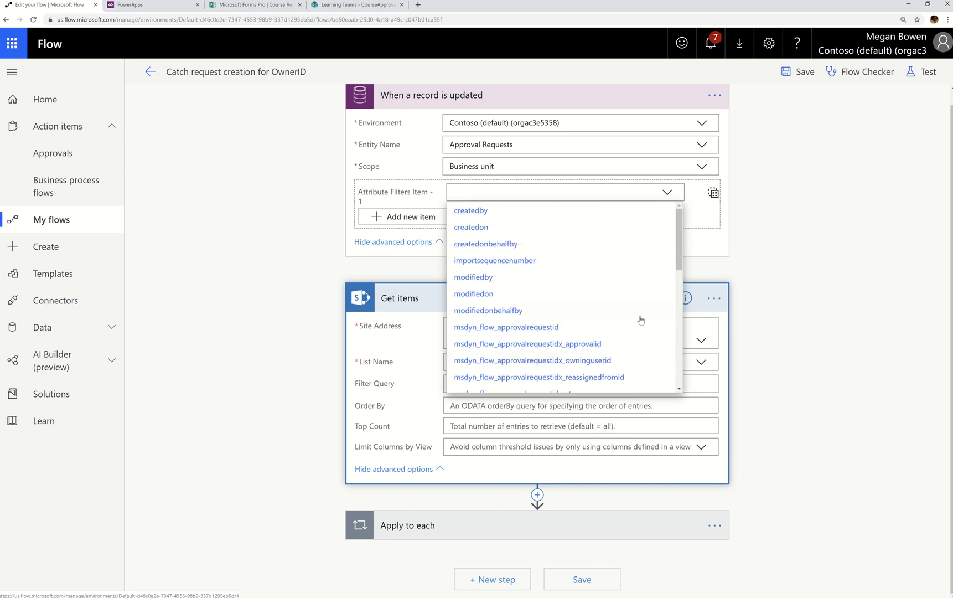
click(844, 217)
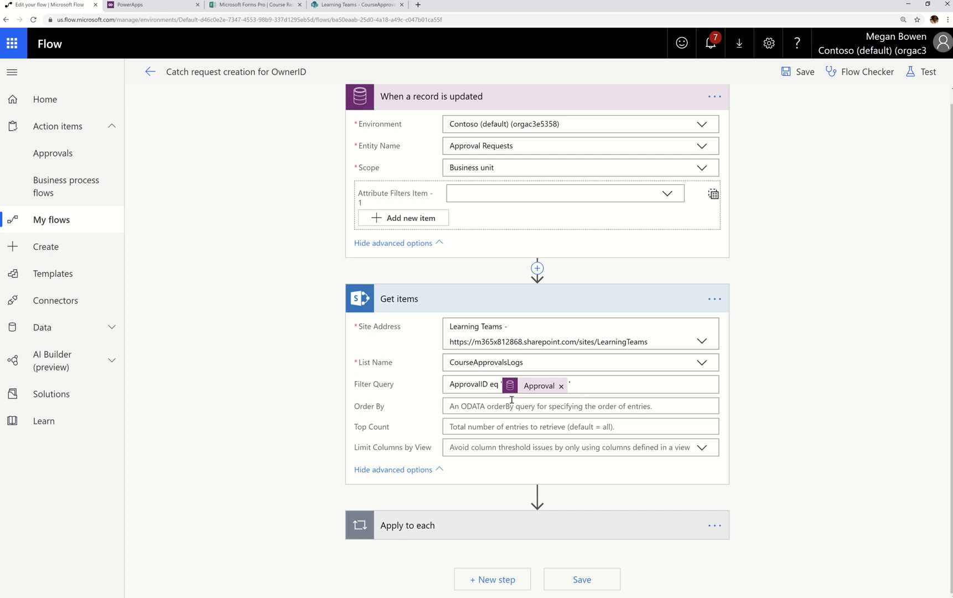
Step: Expand the Apply to each loop and its Update item action, and examine the Owner value mapped to OwnerID
click(593, 528)
scroll(764, 511, down, 3)
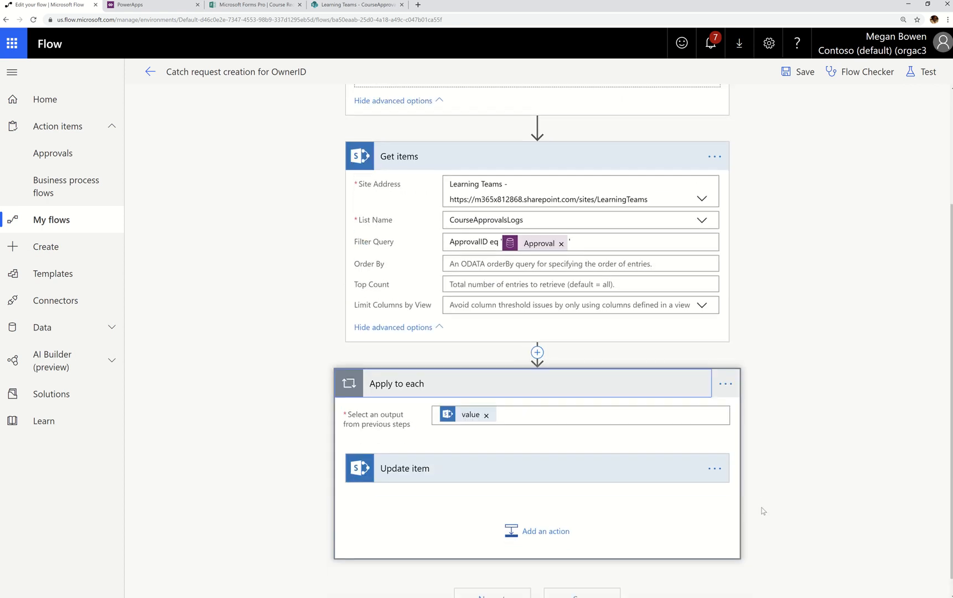
click(508, 446)
scroll(787, 505, down, 6)
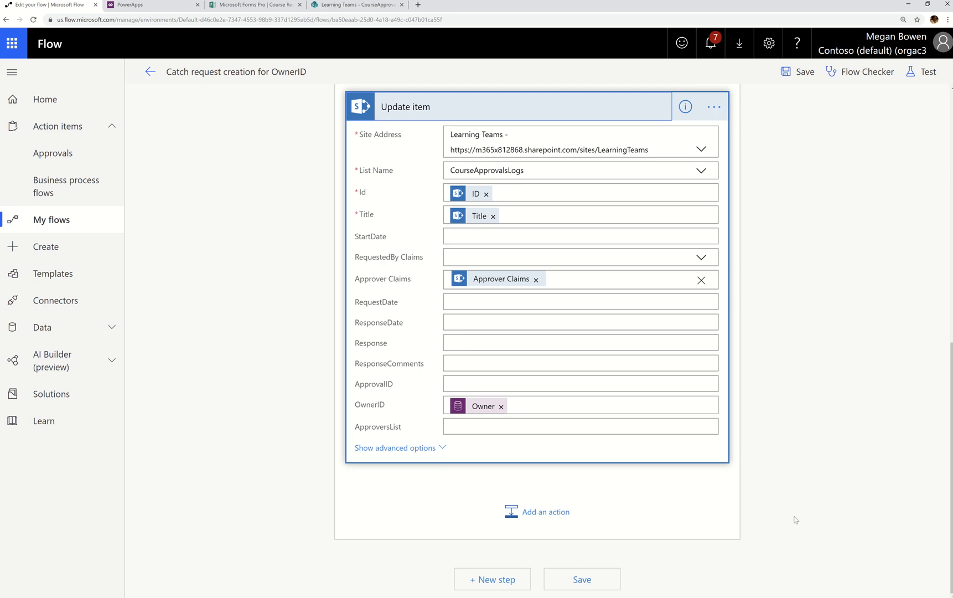
mouse_move(478, 411)
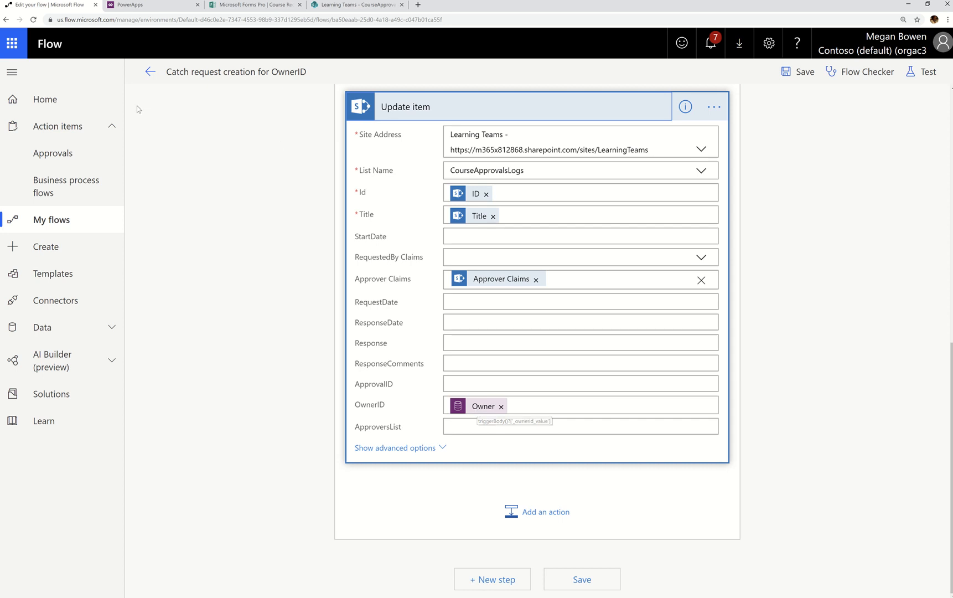
Step: Return to the My flows list and open the Catch request response flow for editing
click(83, 223)
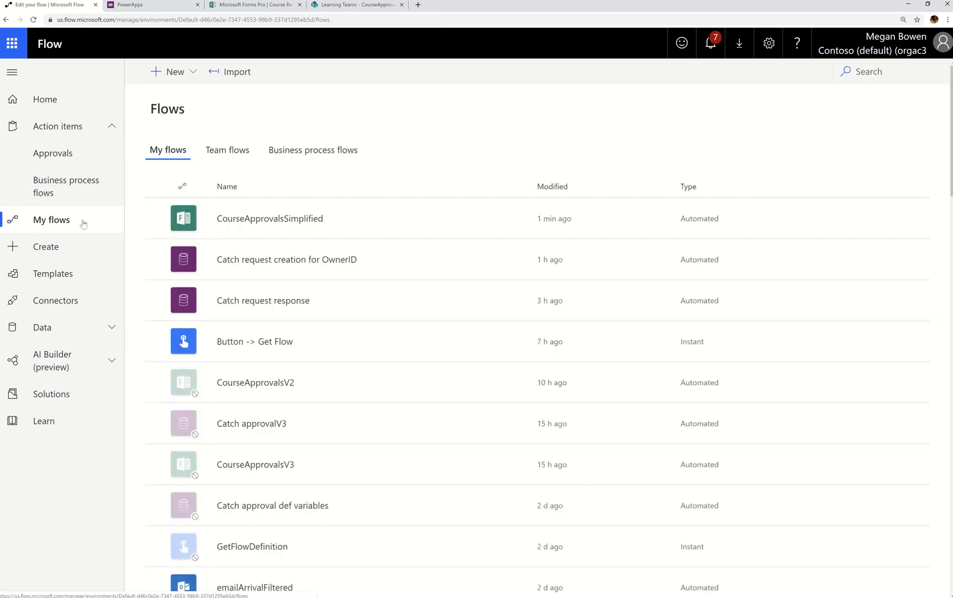
click(272, 305)
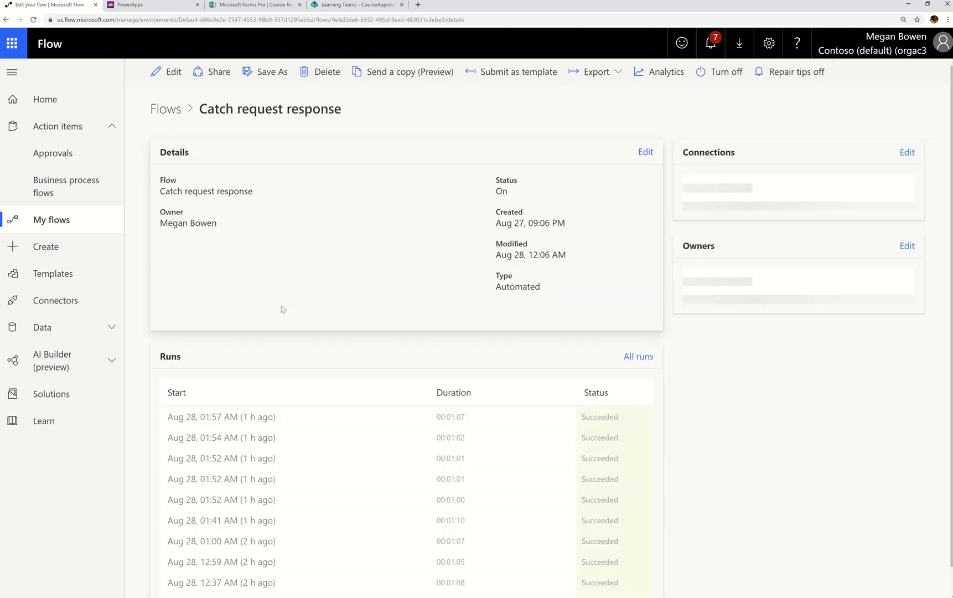
click(179, 80)
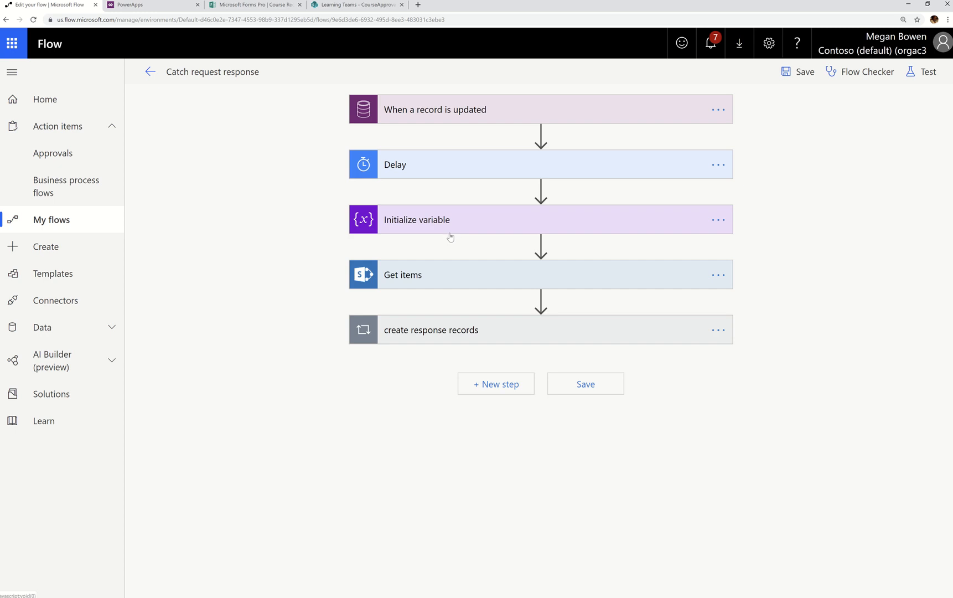
Step: Expand the When a record is updated trigger, and check the Delay action's count and unit before collapsing it
click(515, 117)
click(432, 210)
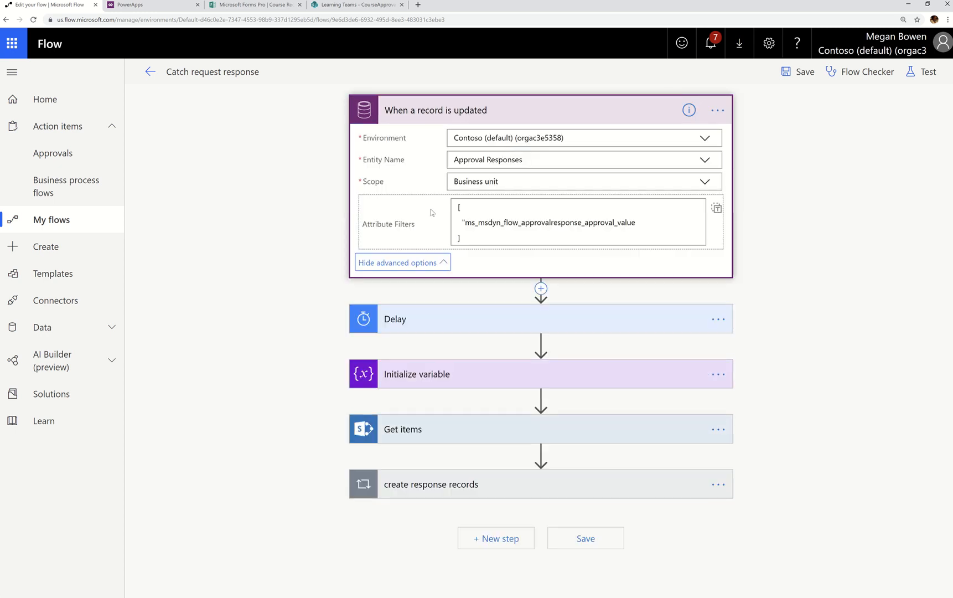
click(434, 328)
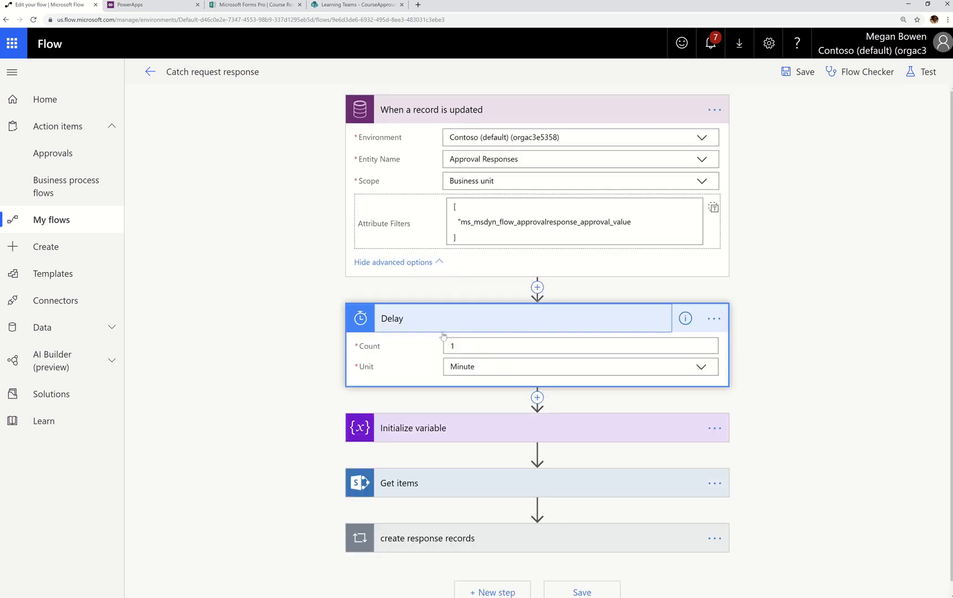
click(464, 326)
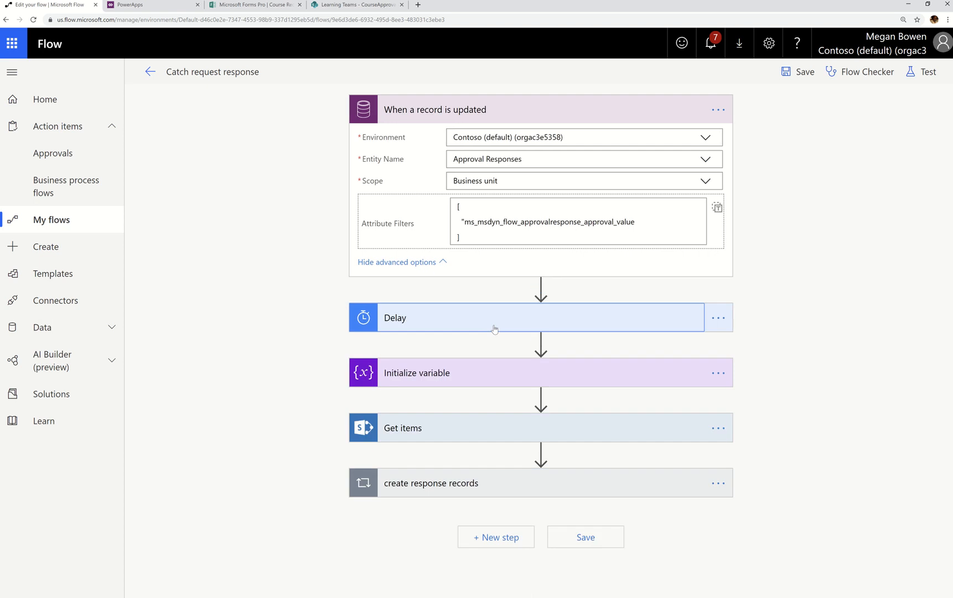
Step: Check the Initialize variable settings and collapse them, and expand Get items with its advanced options
click(488, 370)
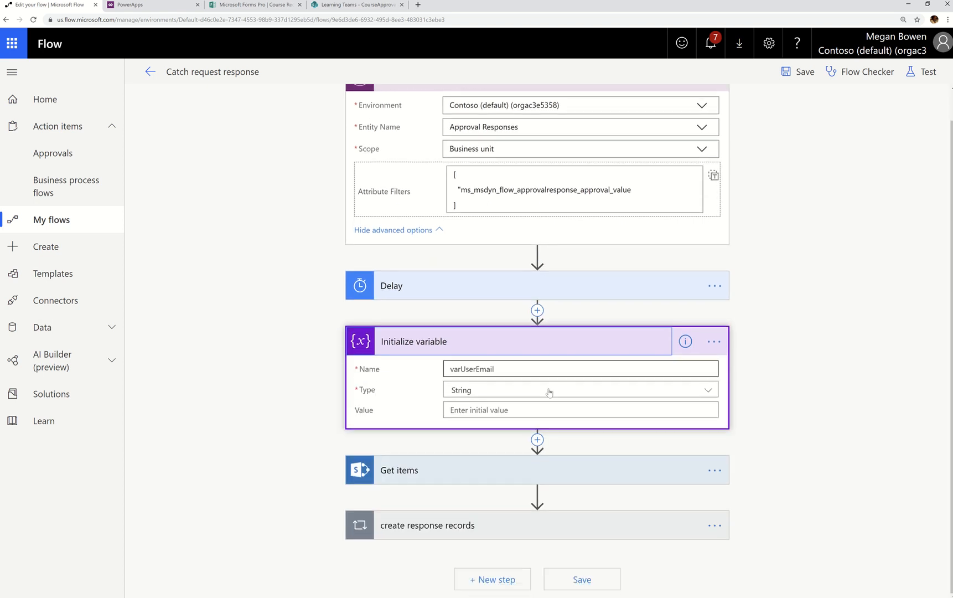
click(539, 347)
click(558, 428)
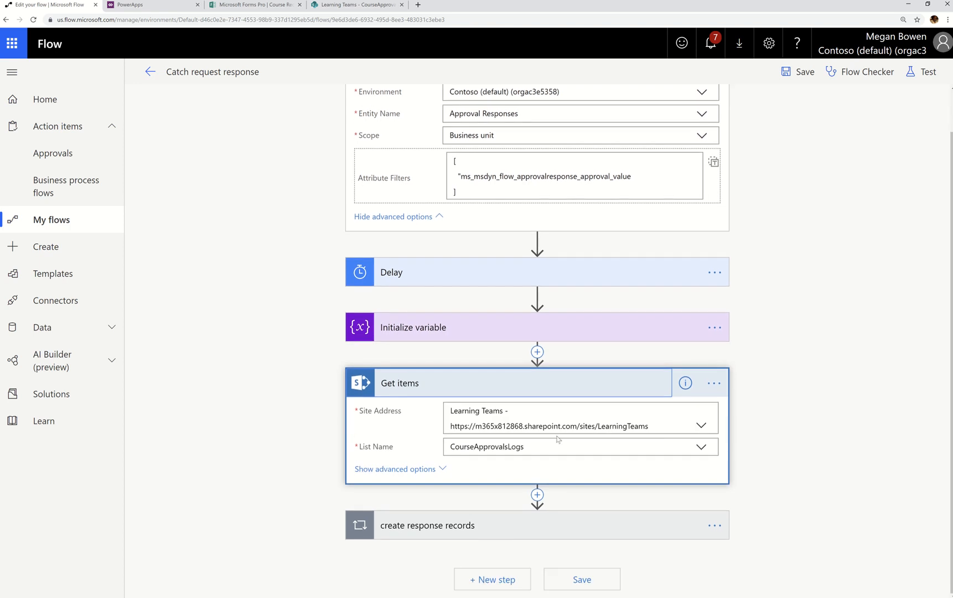
click(407, 470)
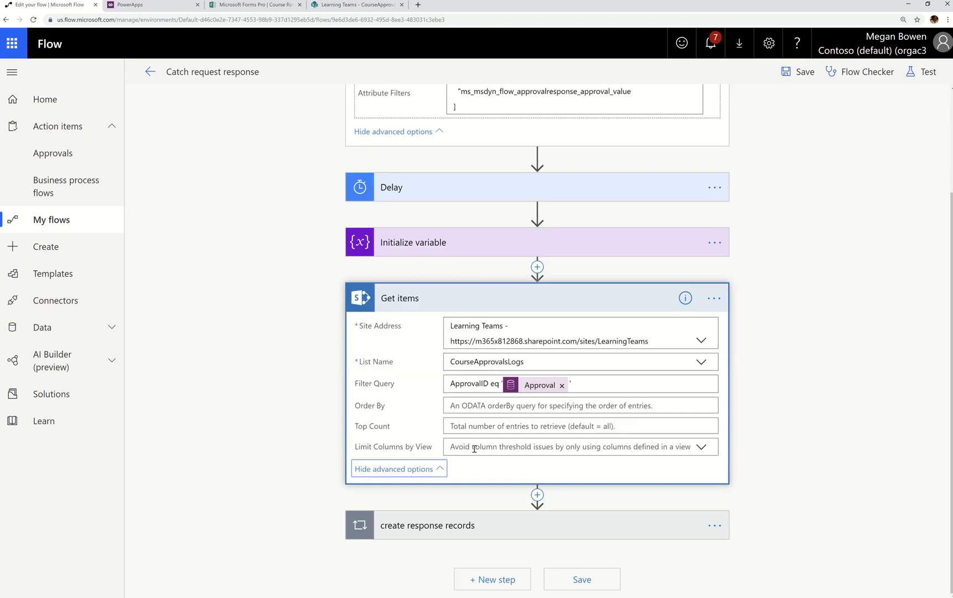
Step: Expand the create response records loop along with its Create item and List records user actions
click(448, 525)
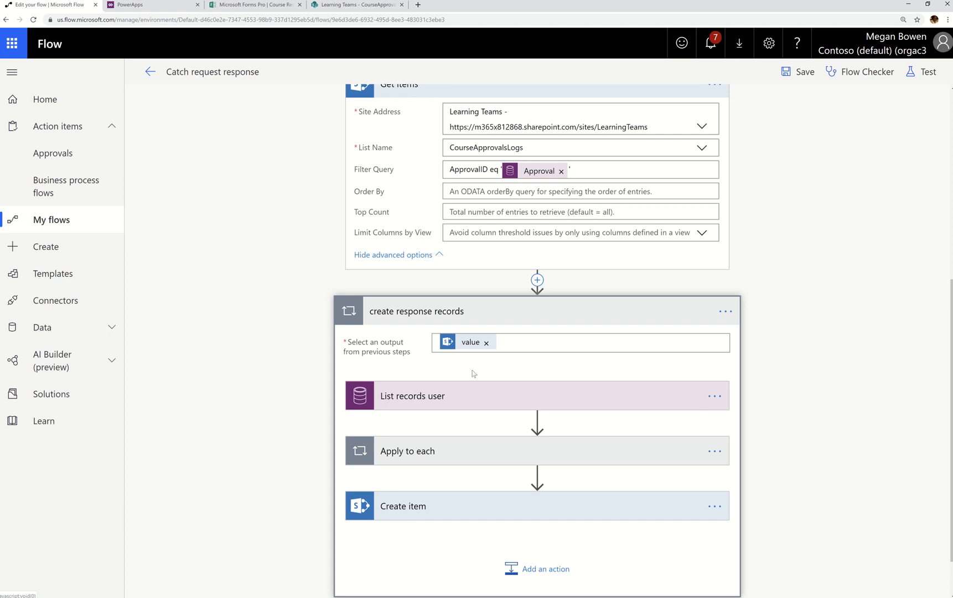
click(458, 497)
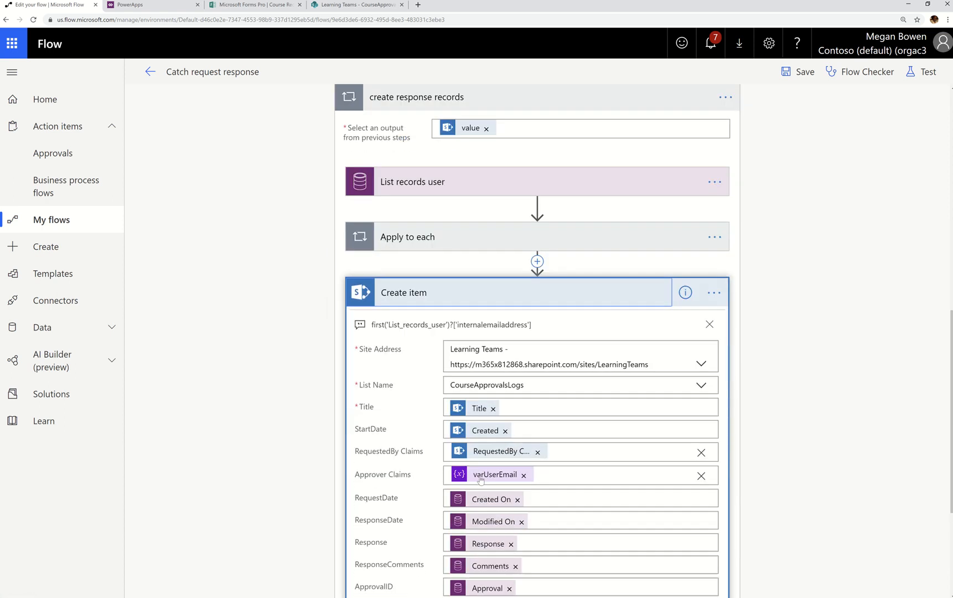
scroll(480, 471, up, 4)
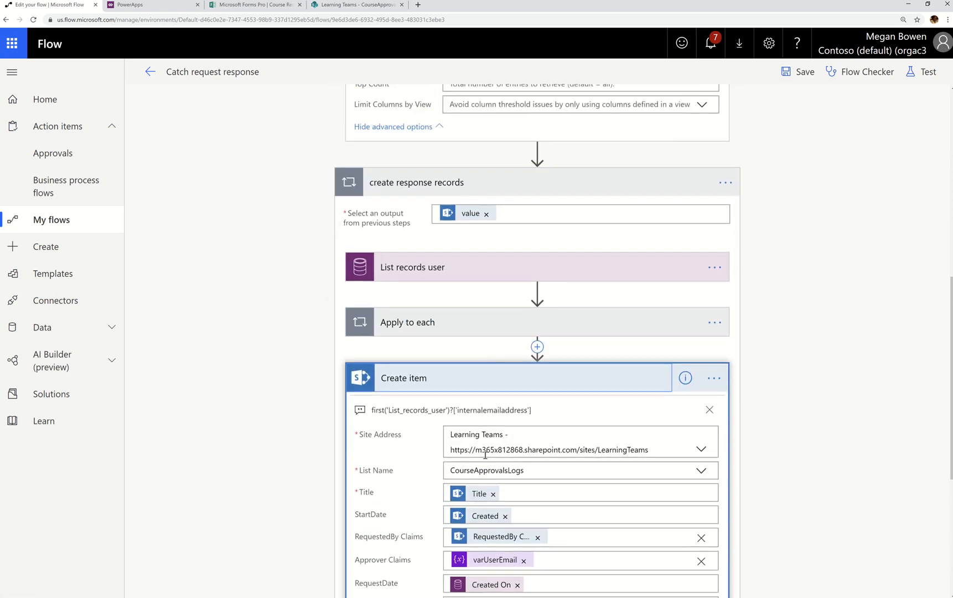
click(519, 267)
Step: Review the trigger's Attribute Filters, and expand the Delay and Initialize variable actions again
scroll(519, 264, up, 7)
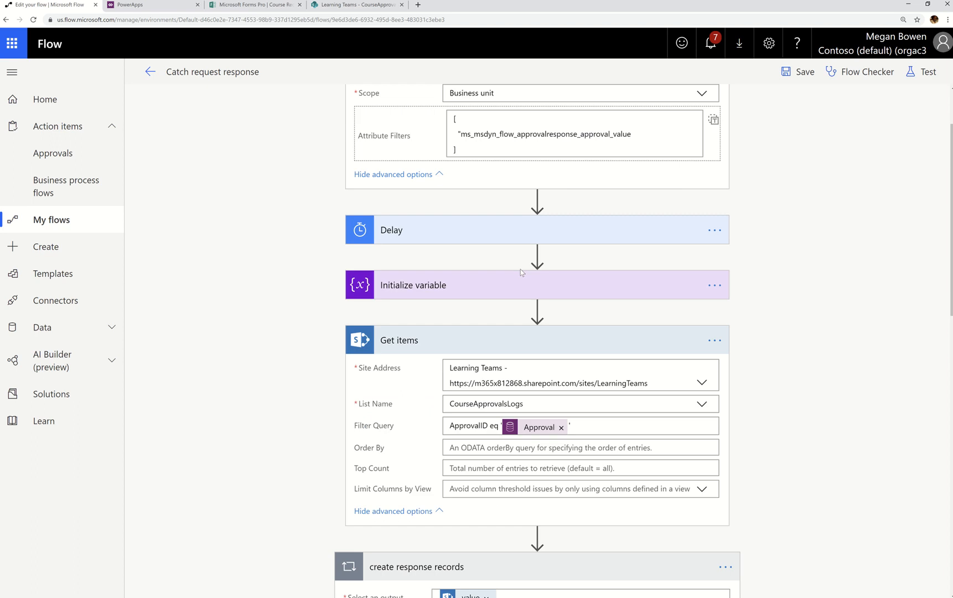
scroll(474, 257, up, 1)
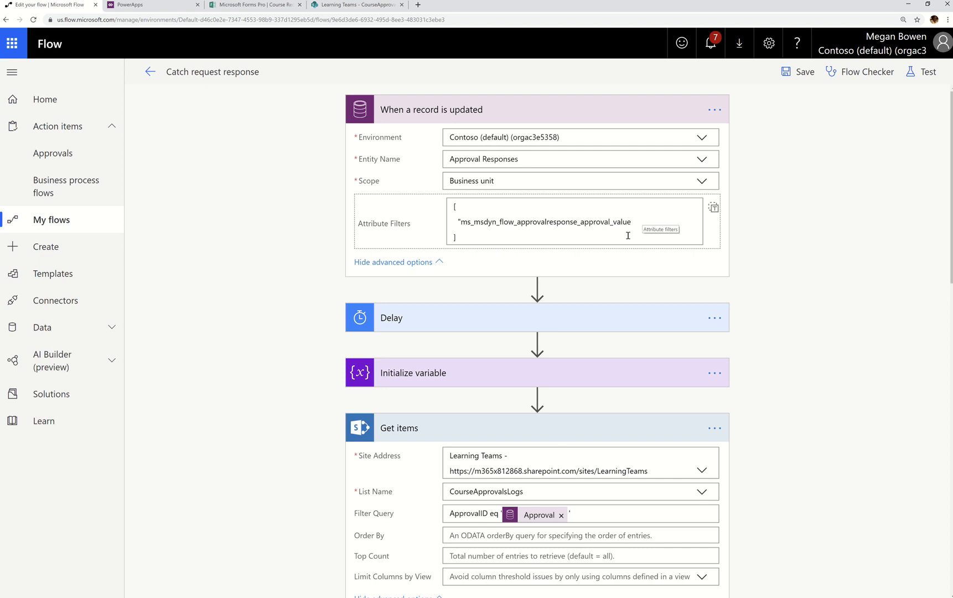
scroll(537, 342, down, 2)
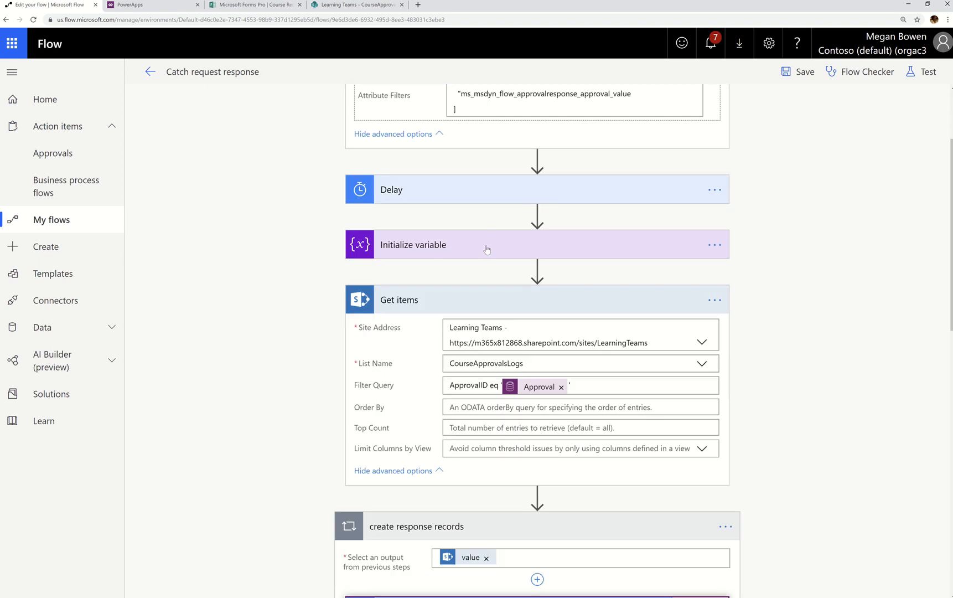
click(593, 201)
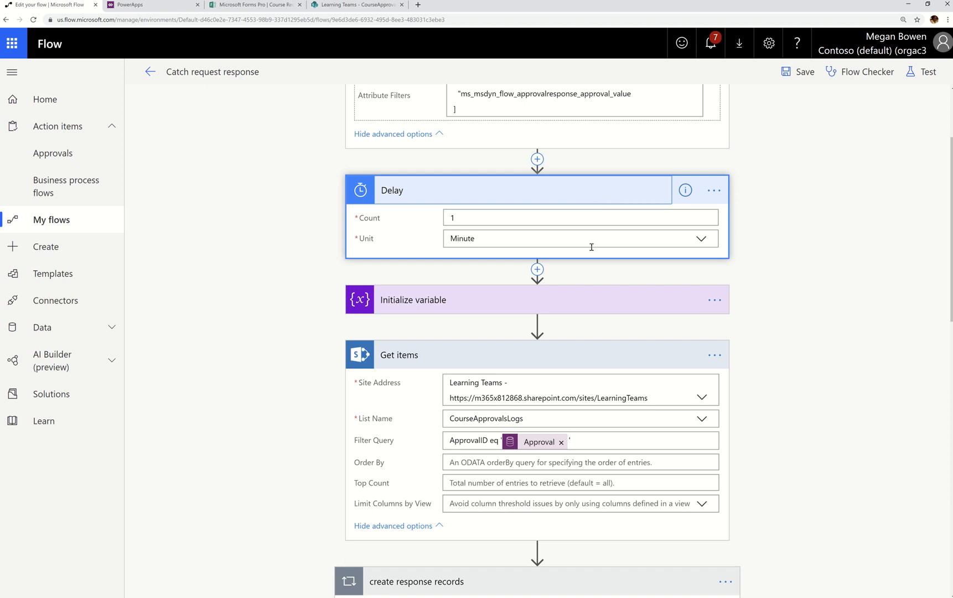
click(595, 302)
Step: Examine the varUserEmail initialization, the Get items Filter Query, and the List records user action in the create response records loop
scroll(596, 303, down, 2)
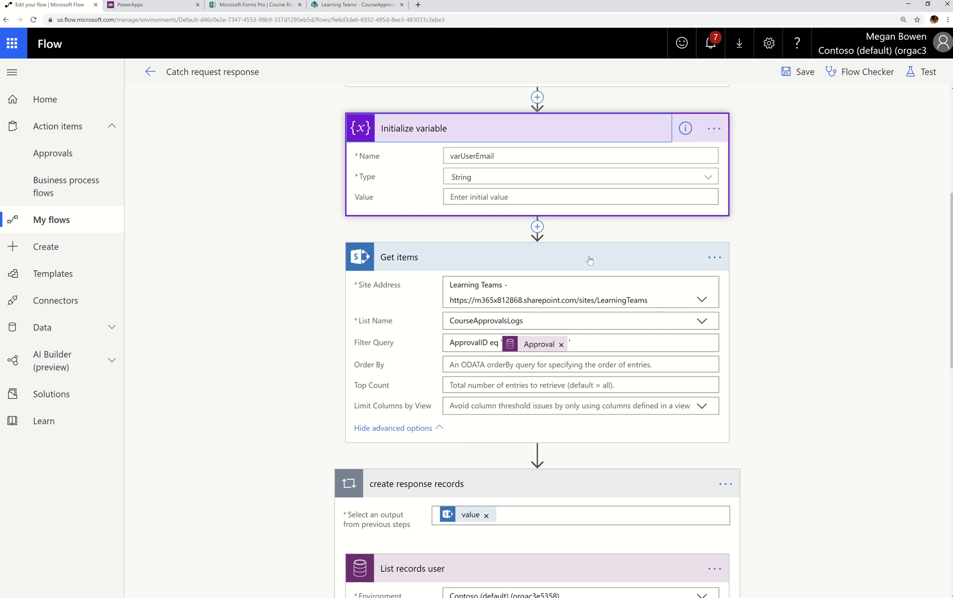
scroll(585, 321, down, 3)
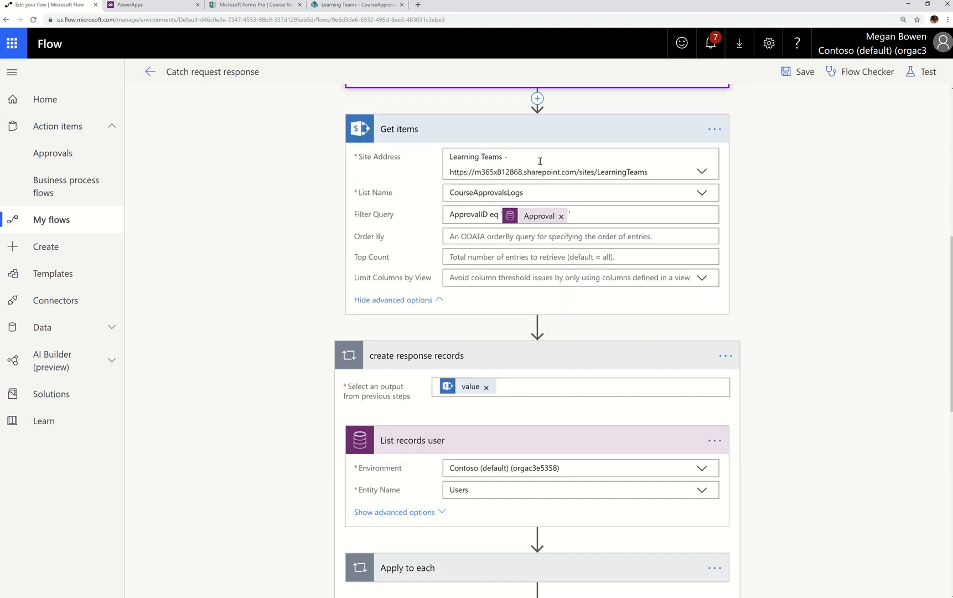
scroll(538, 160, up, 3)
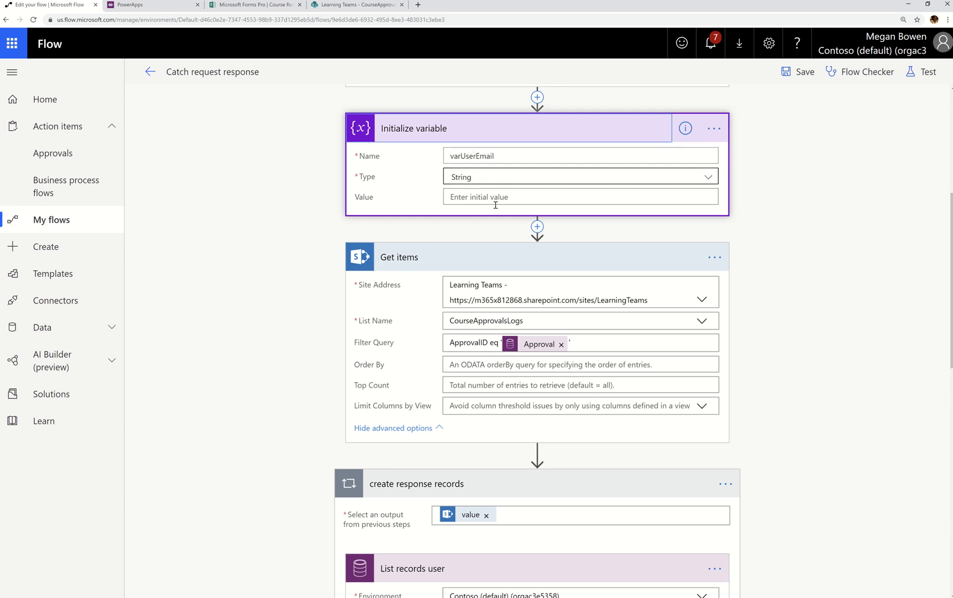
scroll(497, 205, down, 2)
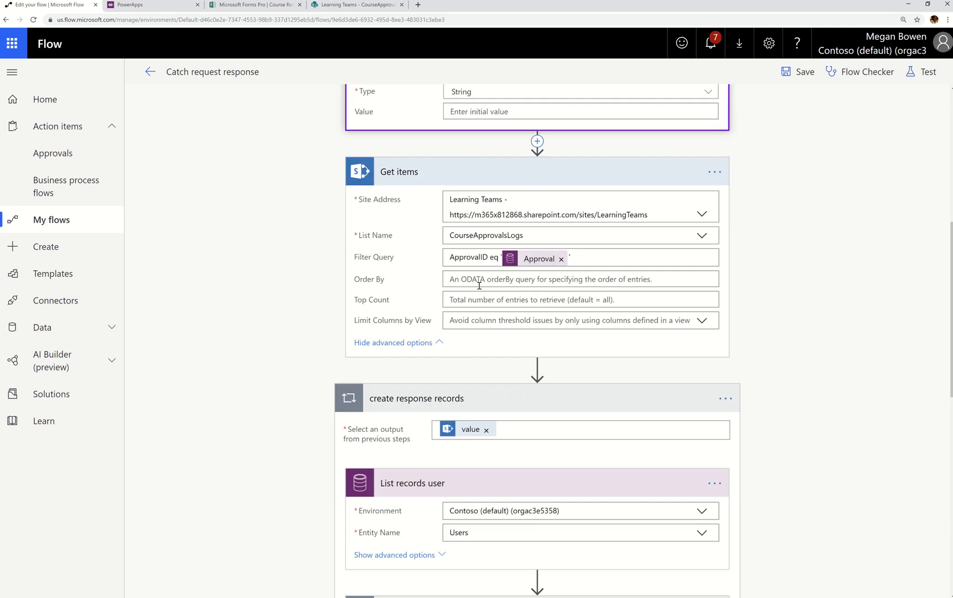
scroll(480, 285, down, 3)
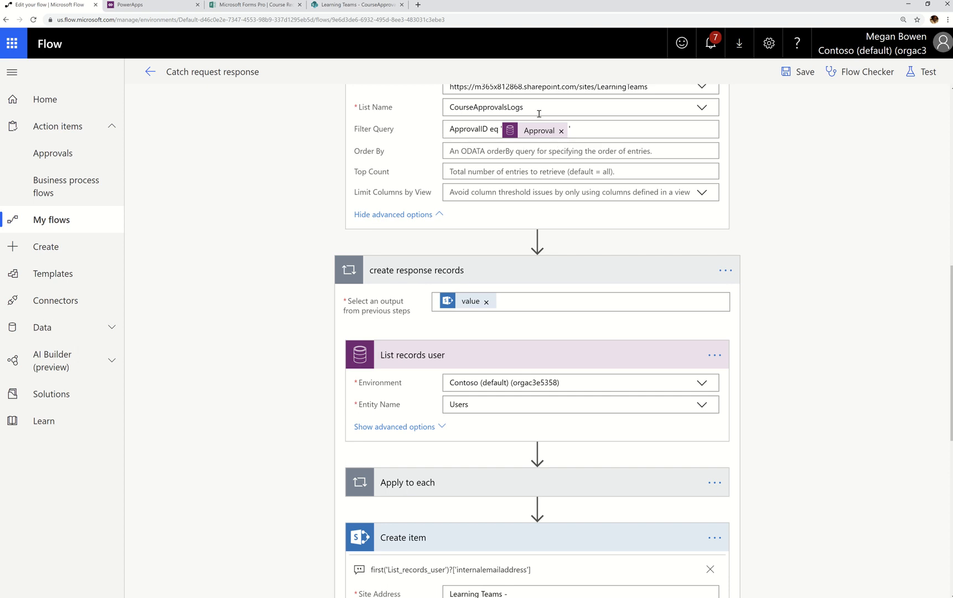
Step: Expand the Apply to each loop and its Set variable action under create response records, and inspect the Primary Email value's expression
scroll(512, 336, down, 3)
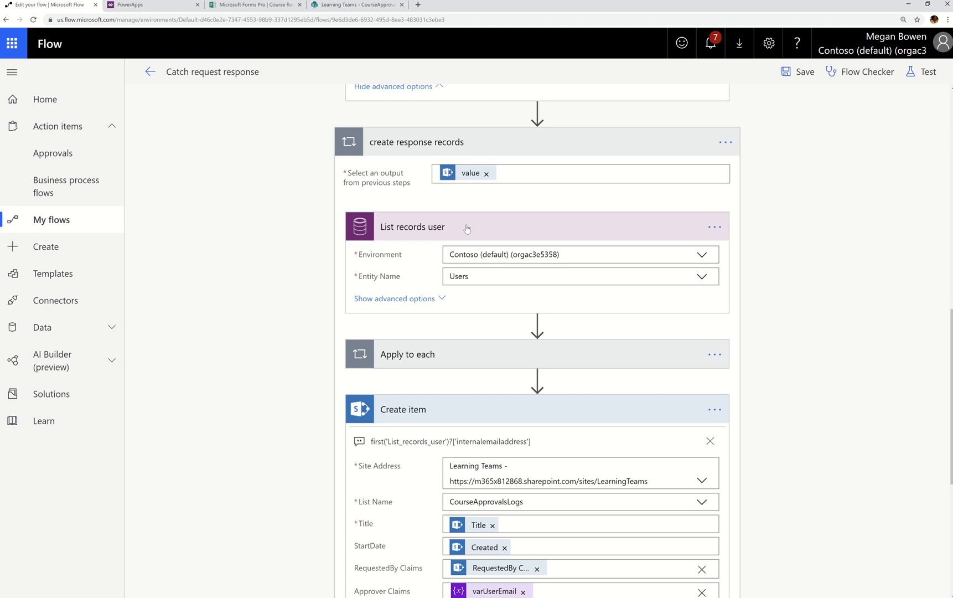
scroll(467, 229, down, 3)
click(485, 238)
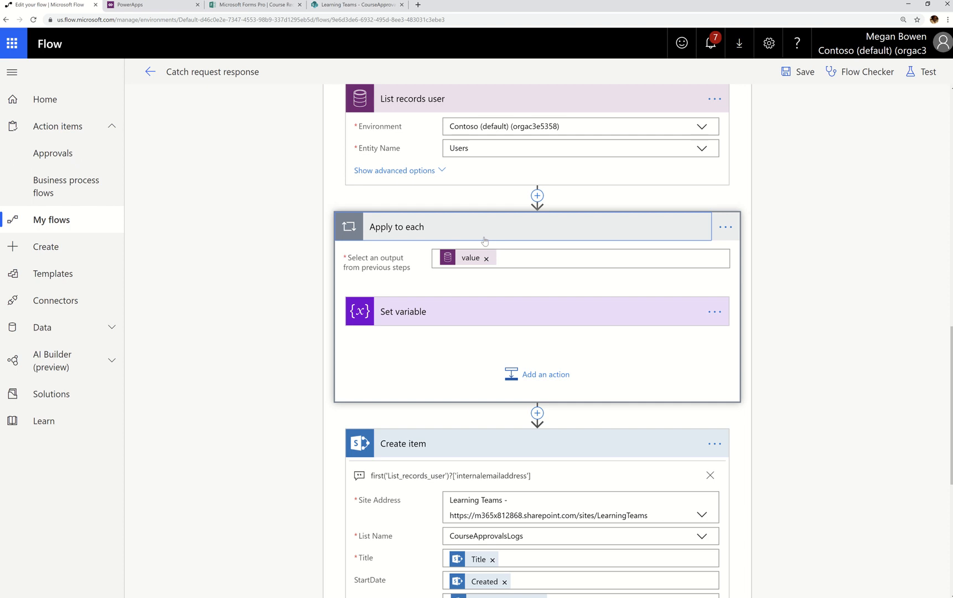
click(512, 315)
scroll(514, 319, down, 3)
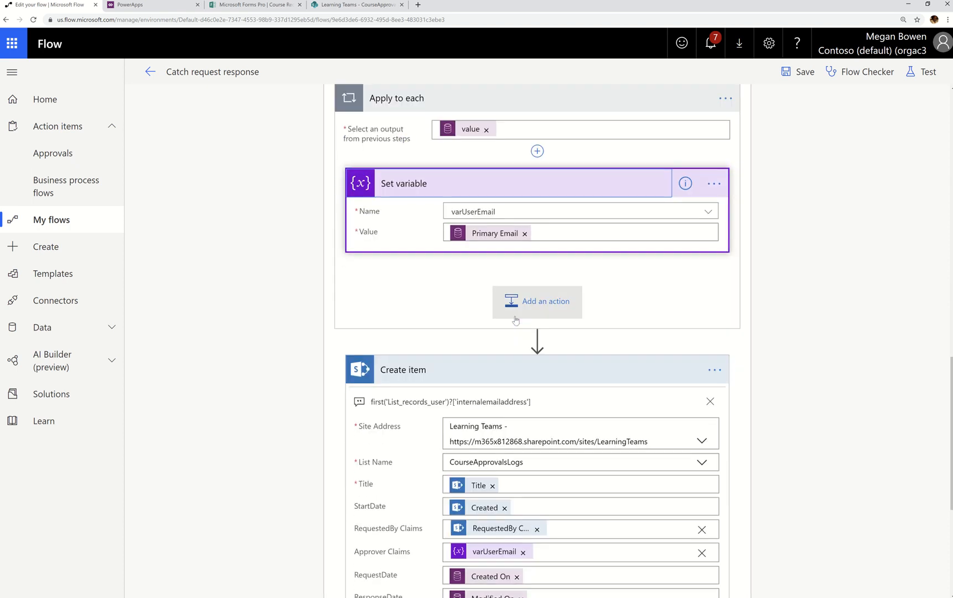
scroll(549, 267, up, 1)
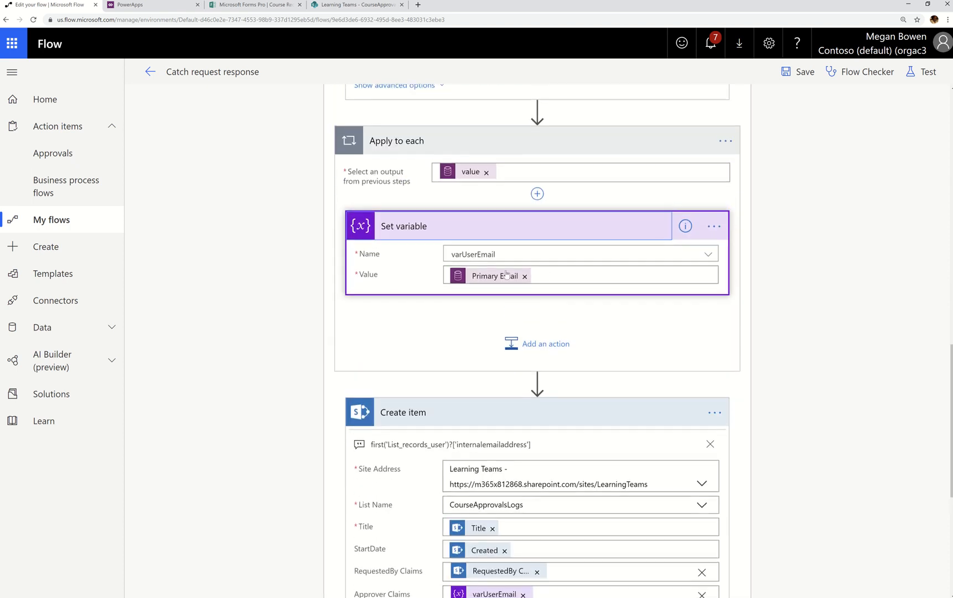
mouse_move(494, 281)
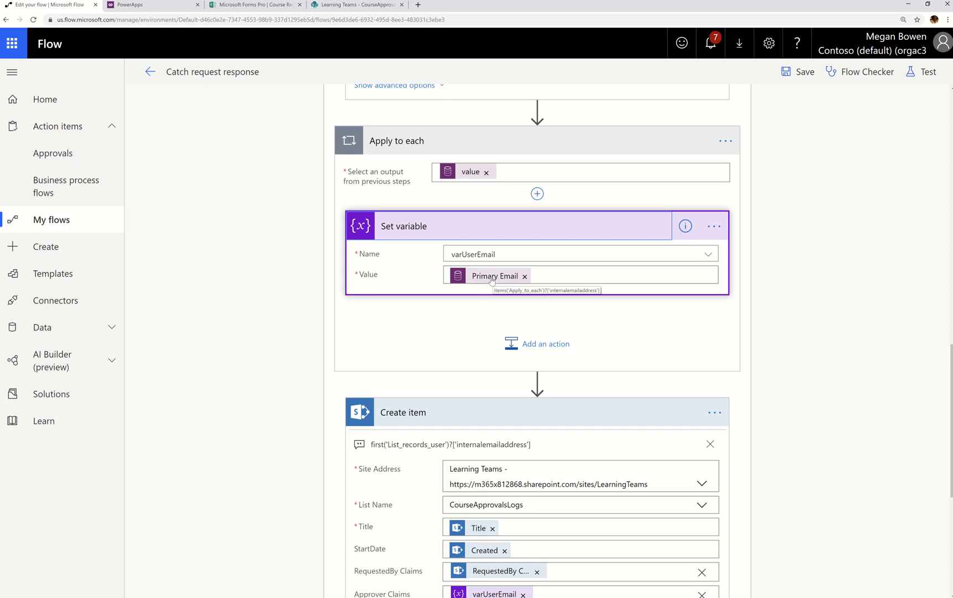
Step: Review the flow from the varUserEmail initialization through the Create item field mappings and back to the List records user action
scroll(498, 282, up, 10)
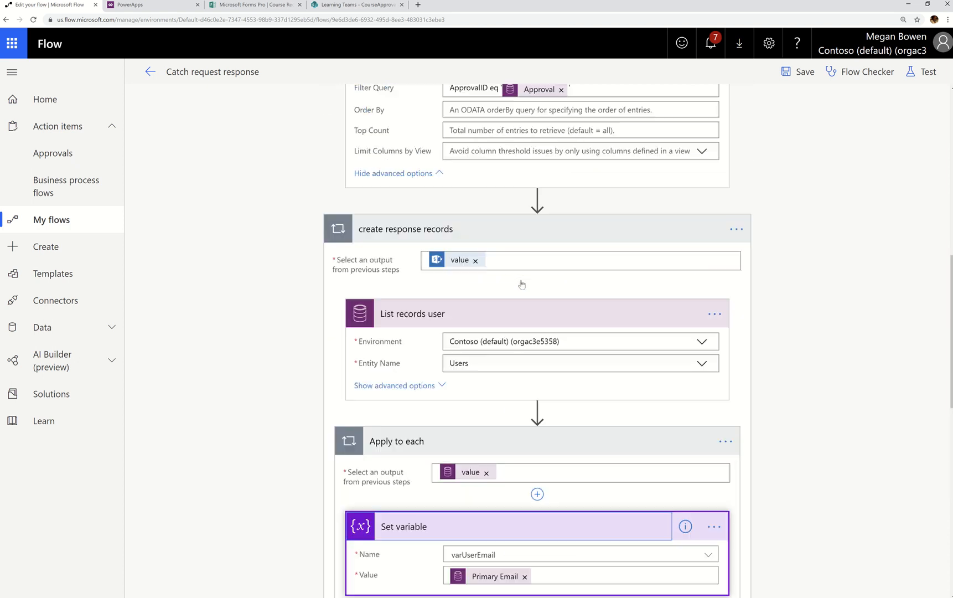
scroll(520, 284, up, 2)
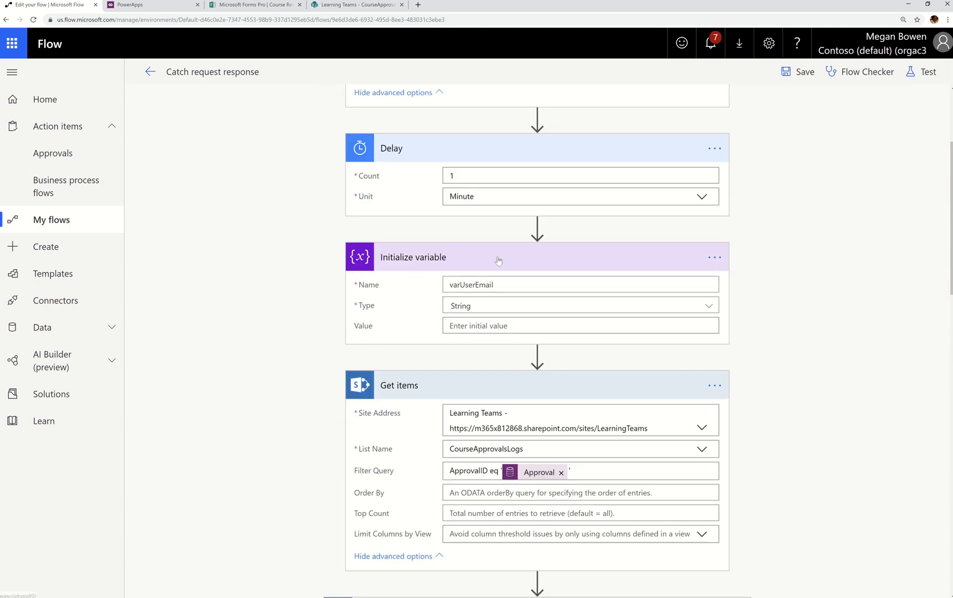
scroll(494, 300, down, 2)
scroll(499, 305, down, 10)
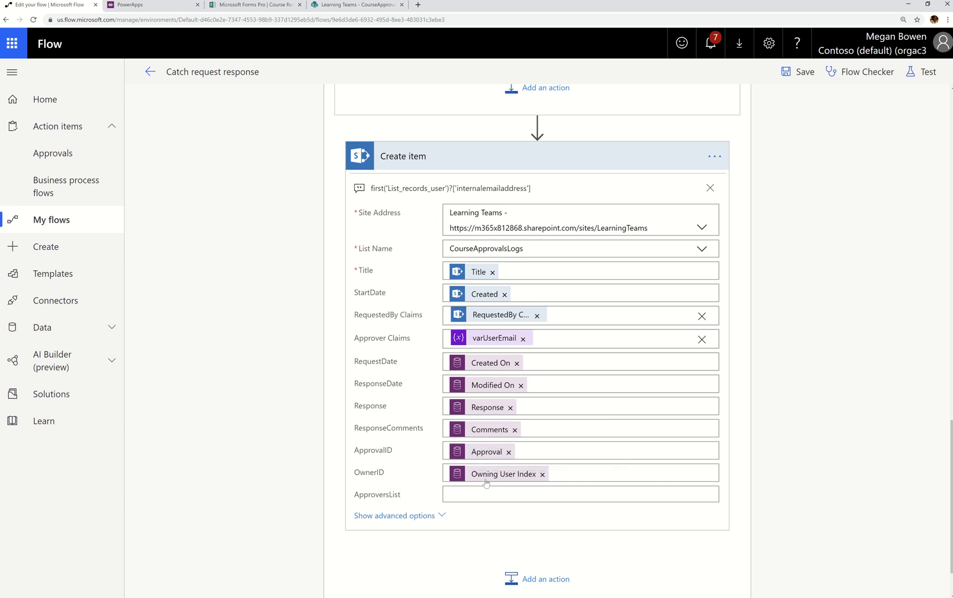
scroll(584, 338, up, 5)
scroll(582, 327, up, 8)
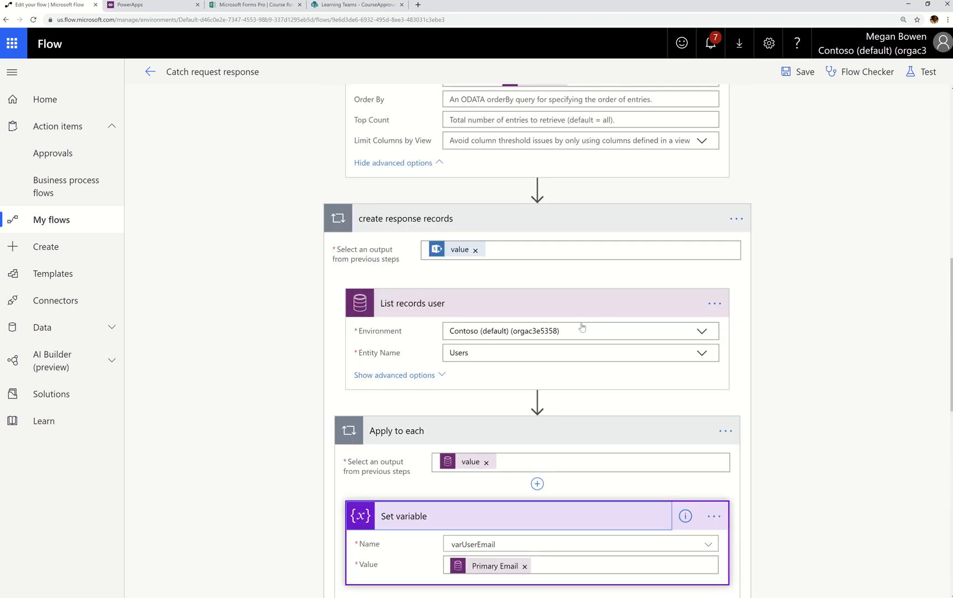
Step: Review the CourseApprovalsLogs list in SharePoint, and switch to PowerApps to launch the app in the player
click(373, 7)
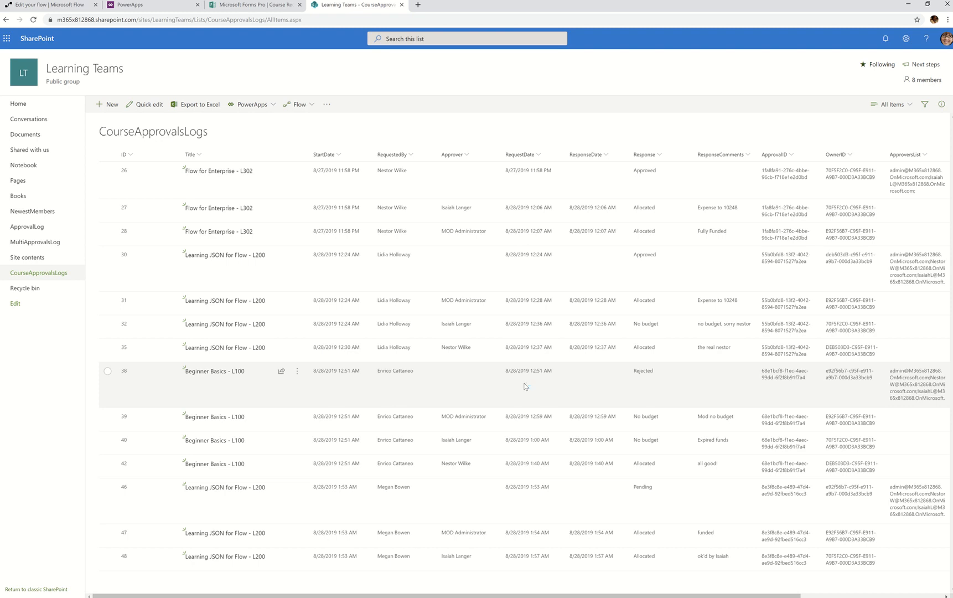
click(171, 7)
click(333, 352)
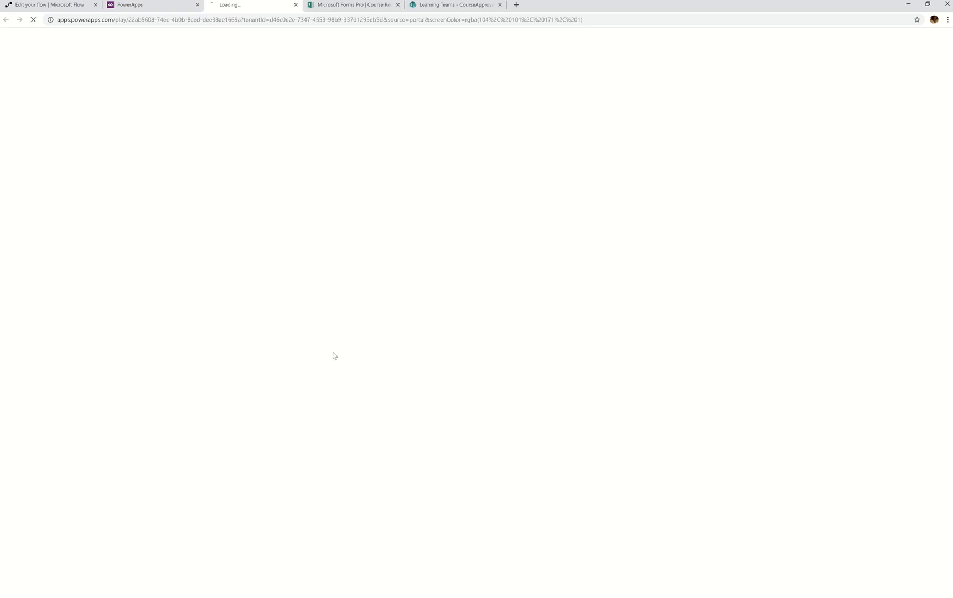